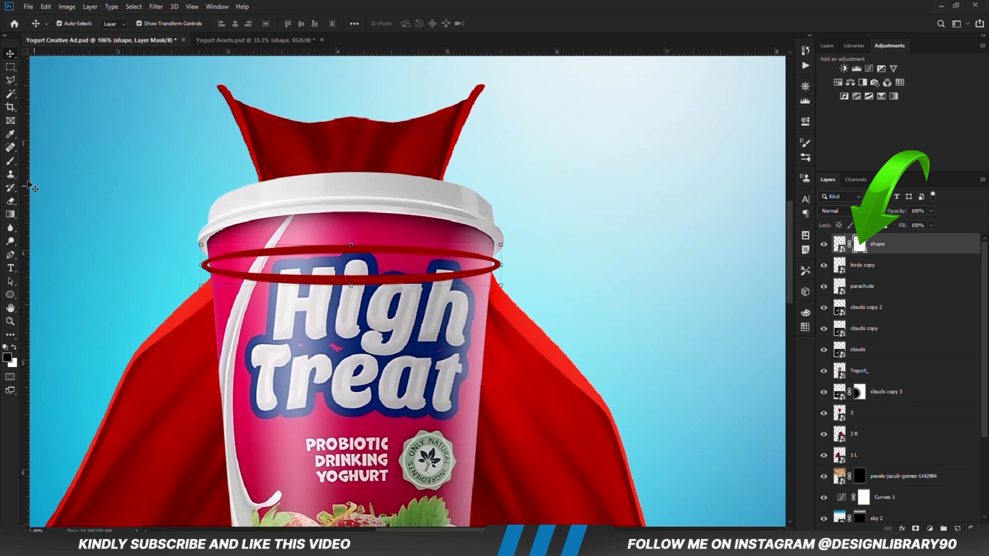
- Mask out the back half of the red ring on the shape layer with a 20 px hard black brush
click(10, 160)
click(53, 163)
right_click(254, 194)
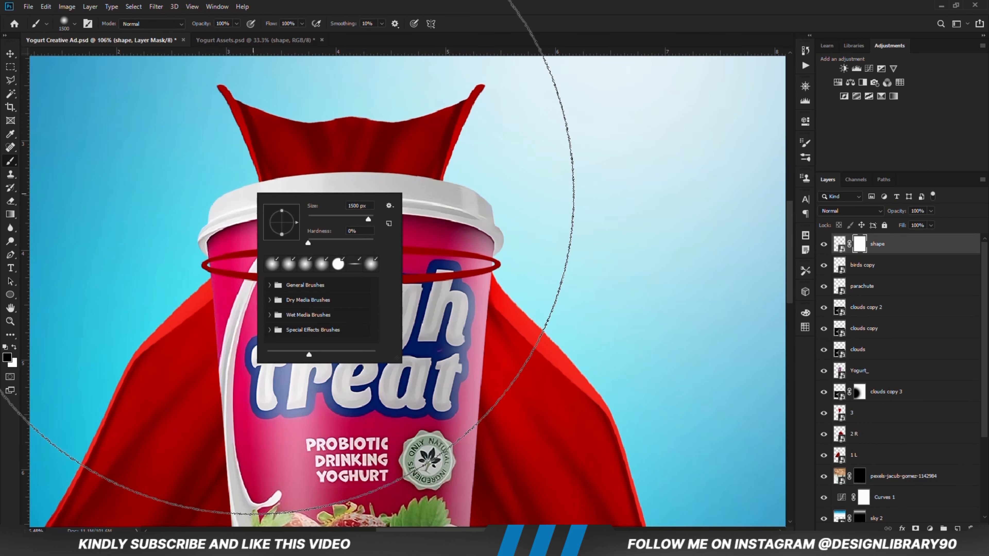
click(340, 218)
click(436, 4)
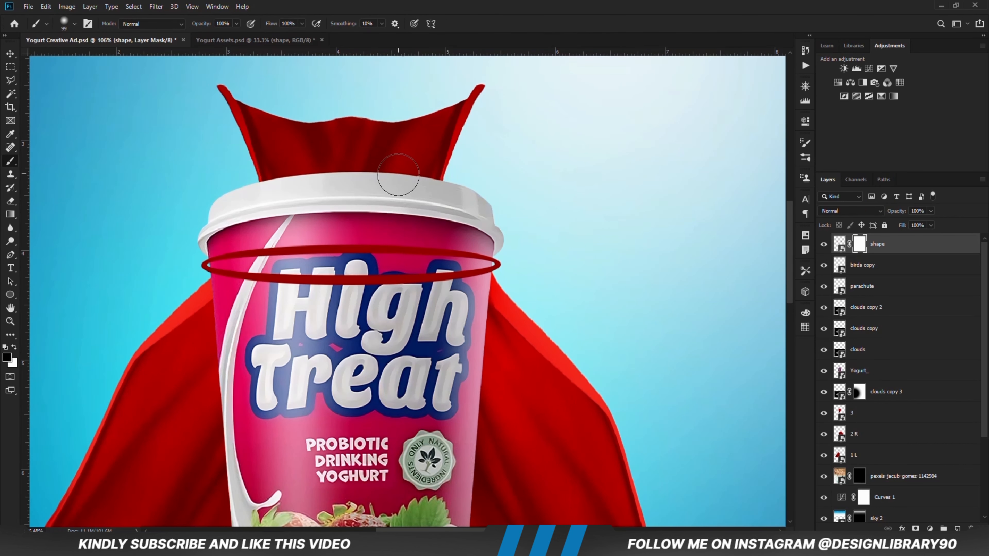
right_click(398, 175)
click(465, 4)
mouse_move(250, 260)
mouse_down()
mouse_move(263, 234)
mouse_move(477, 242)
mouse_up()
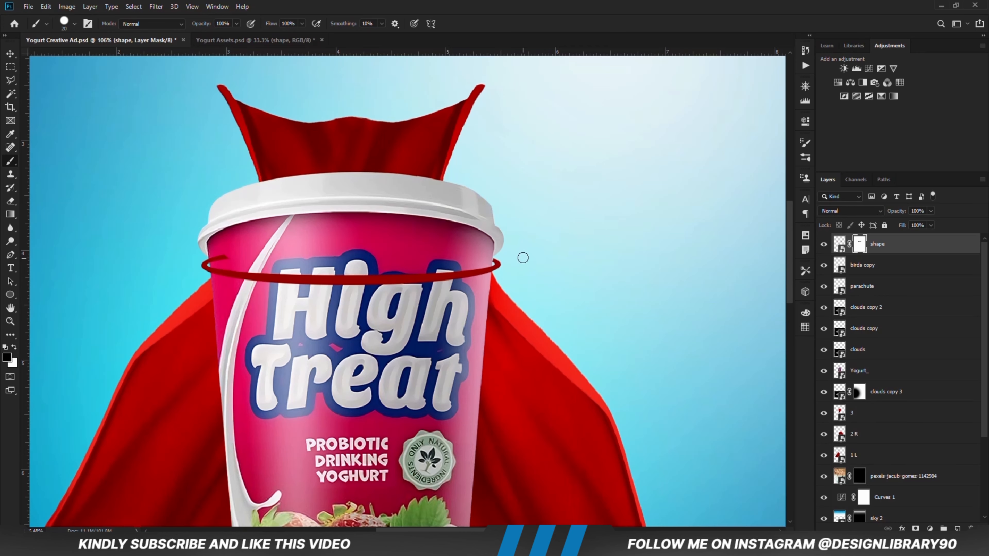
- Clean up the leftover ends of the ring at both cup edges on the shape layer's mask
scroll(524, 255, up, 5)
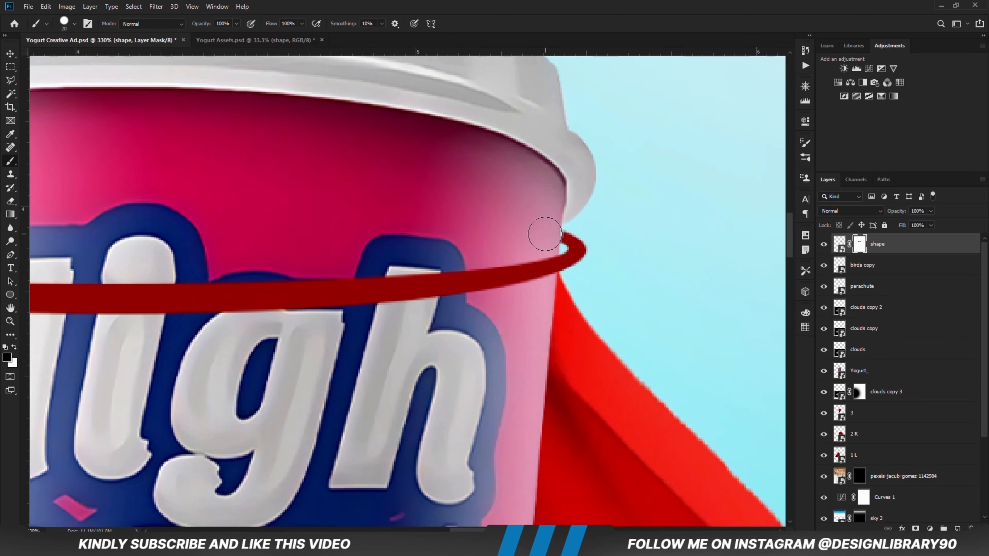
key(x)
key(x)
scroll(543, 231, down, 2)
scroll(490, 225, left, 5)
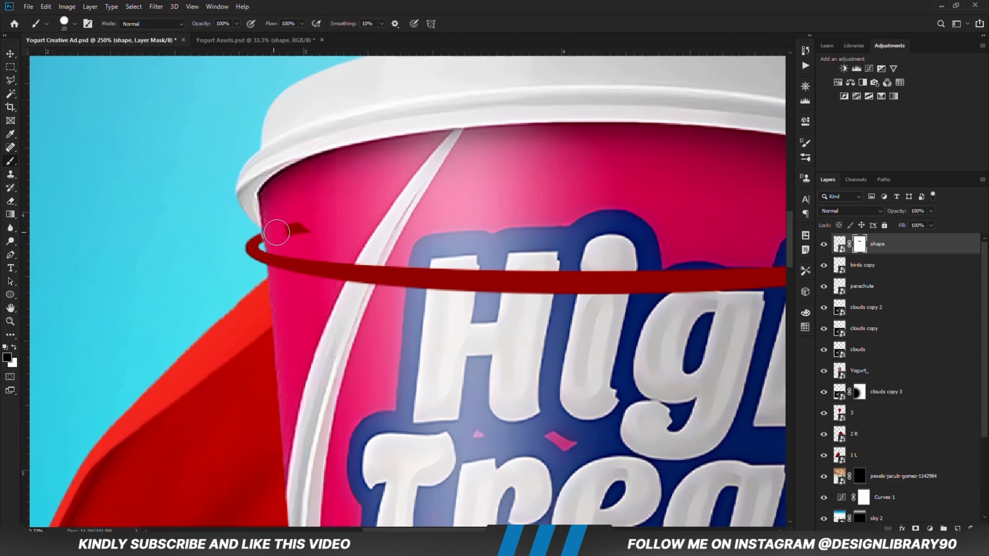
key(x)
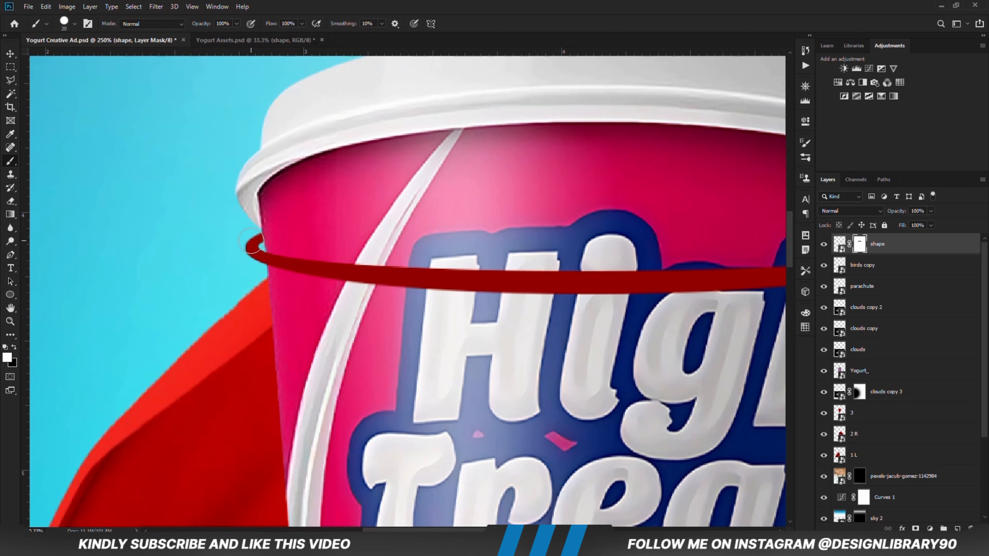
key(ctrl+1)
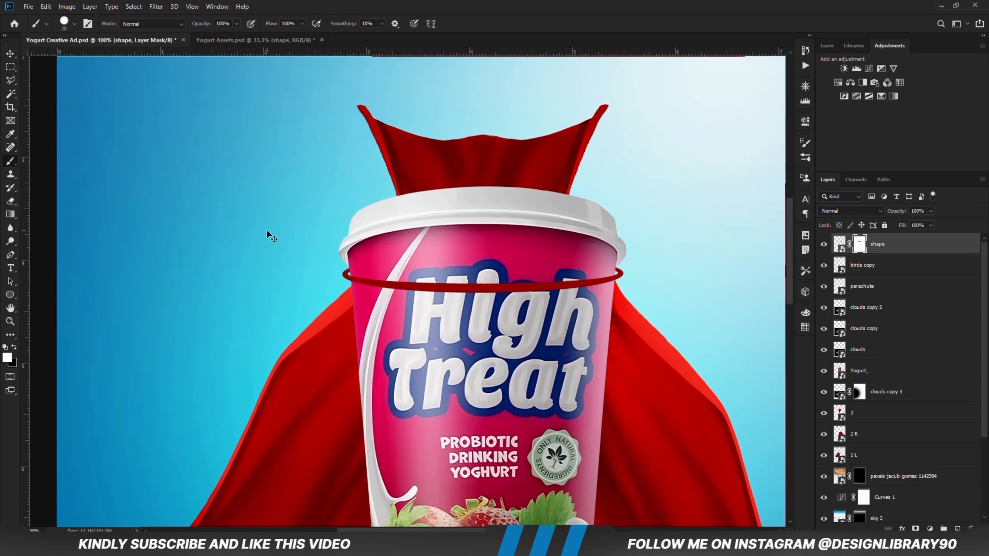
click(10, 54)
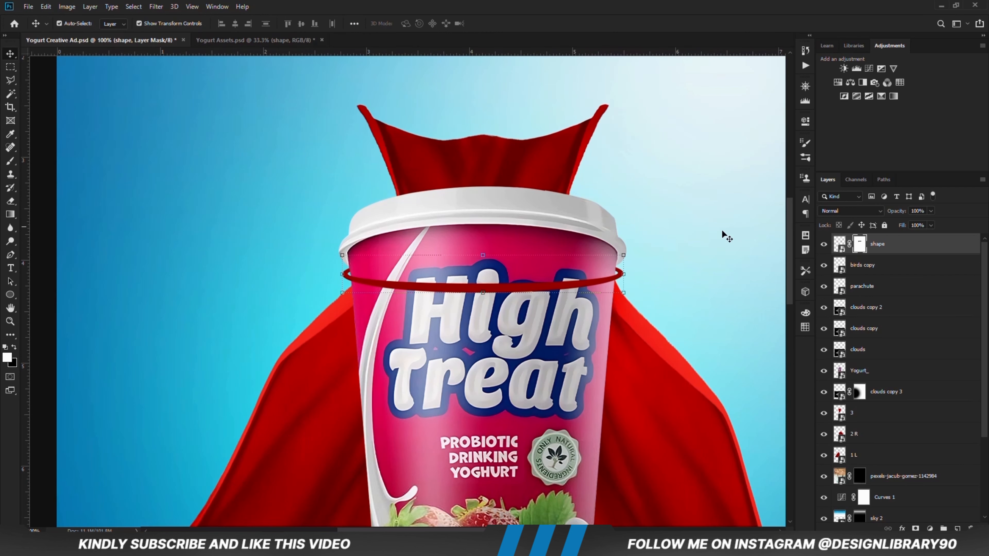
key(ctrl+0)
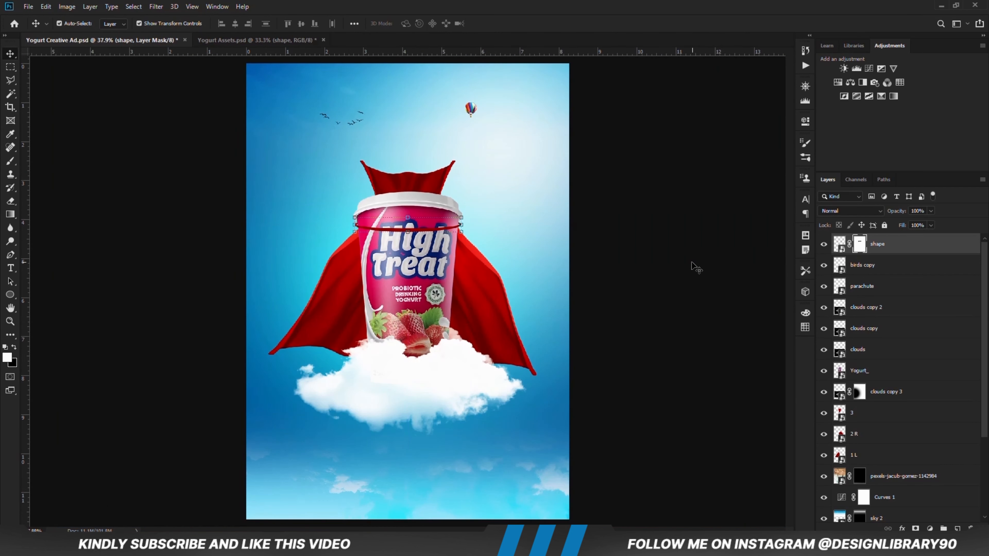
- Lock the layers clouds copy 2, clouds copy, clouds and clouds copy 3
click(691, 266)
key(ctrl+plus)
ctrl+click(532, 315)
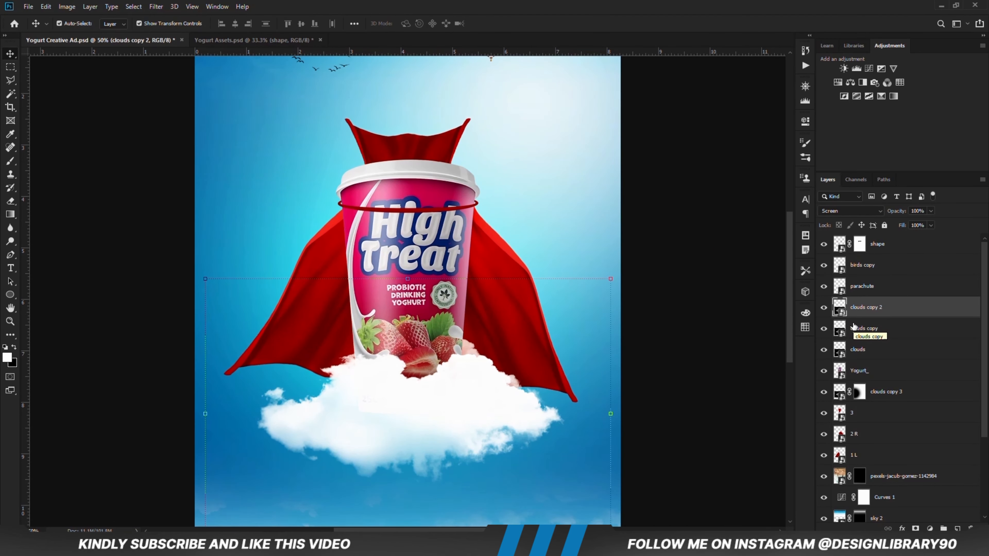
shift+click(862, 352)
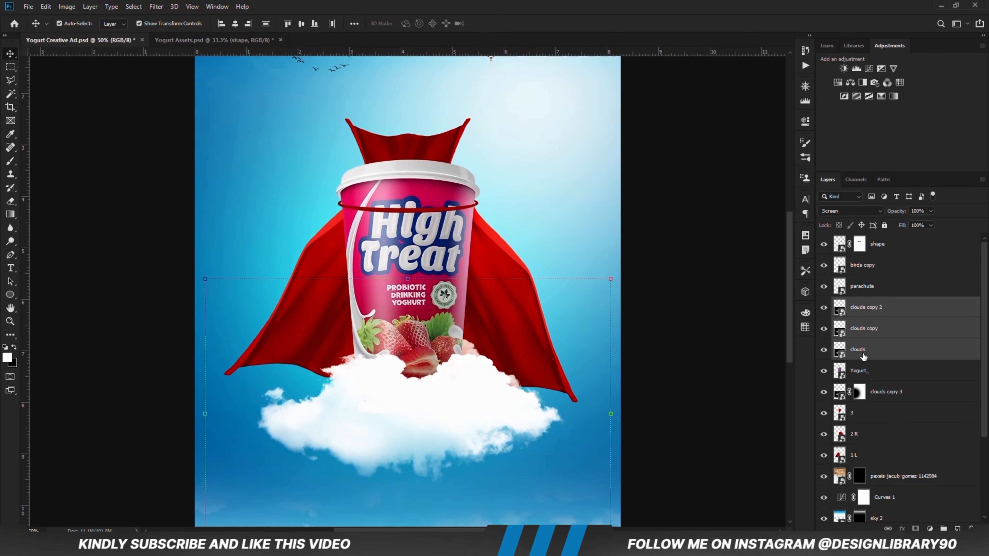
ctrl+click(884, 395)
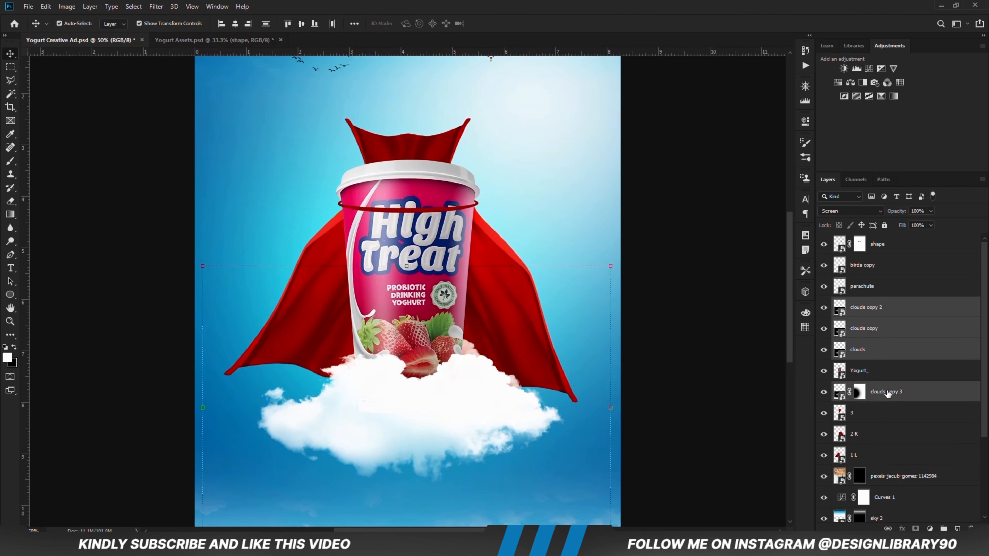
click(884, 226)
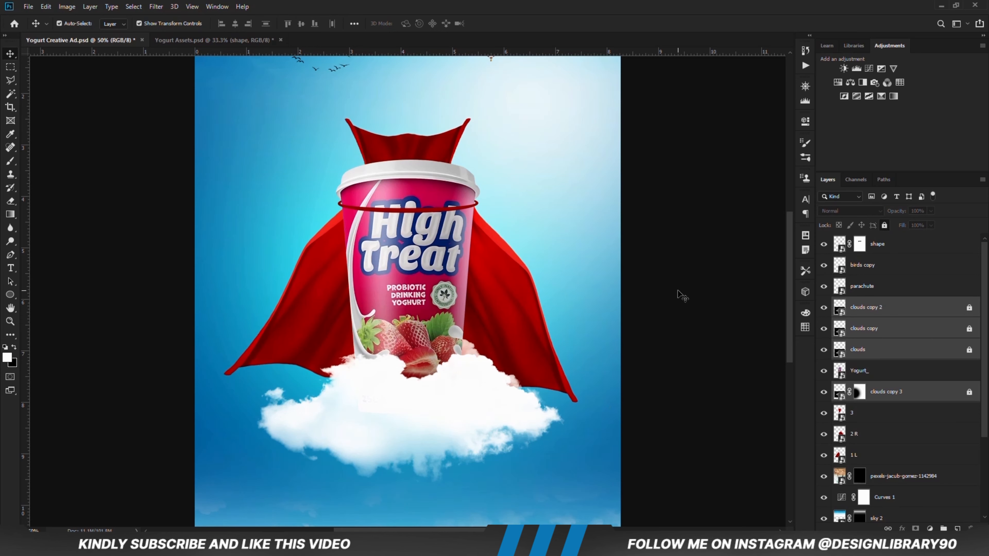
- Add a Curves adjustment clipped to the Yogurt_ layer and pull the shadows of the curve down slightly
click(446, 272)
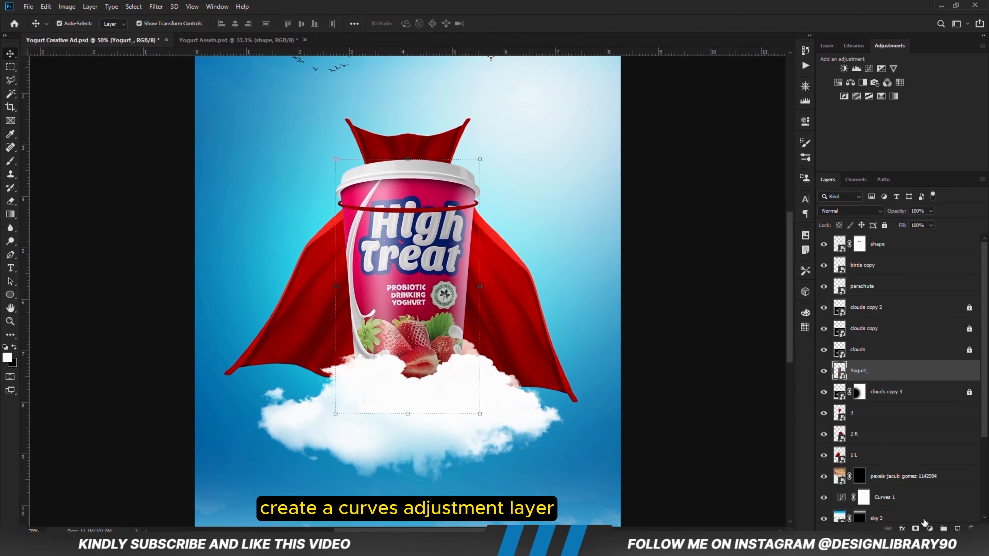
click(929, 528)
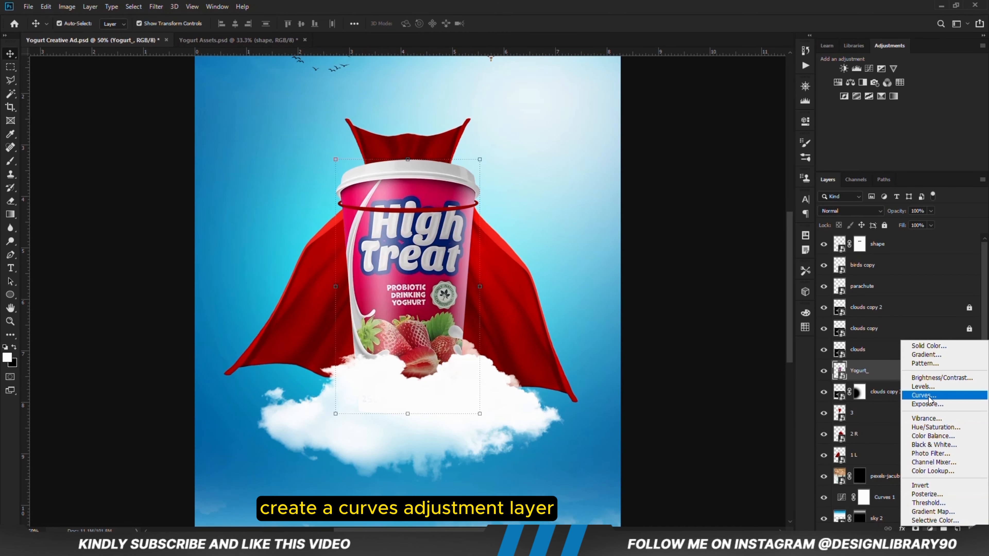
click(915, 398)
click(716, 292)
click(697, 257)
drag(700, 258, 700, 260)
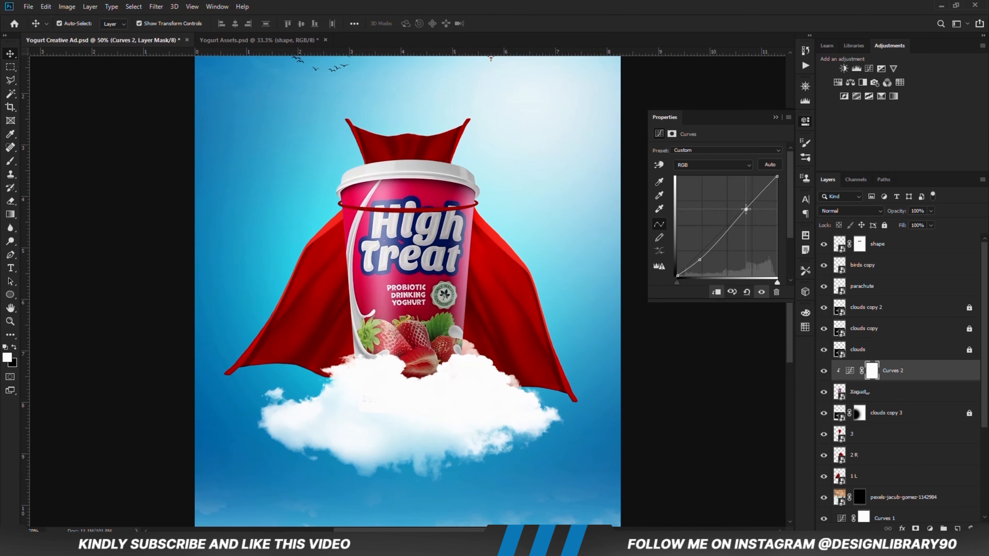
- Compare the cup with and without the Curves adjustment and reduce that layer's opacity to 86%
click(761, 292)
click(761, 293)
click(931, 211)
drag(929, 223, 925, 223)
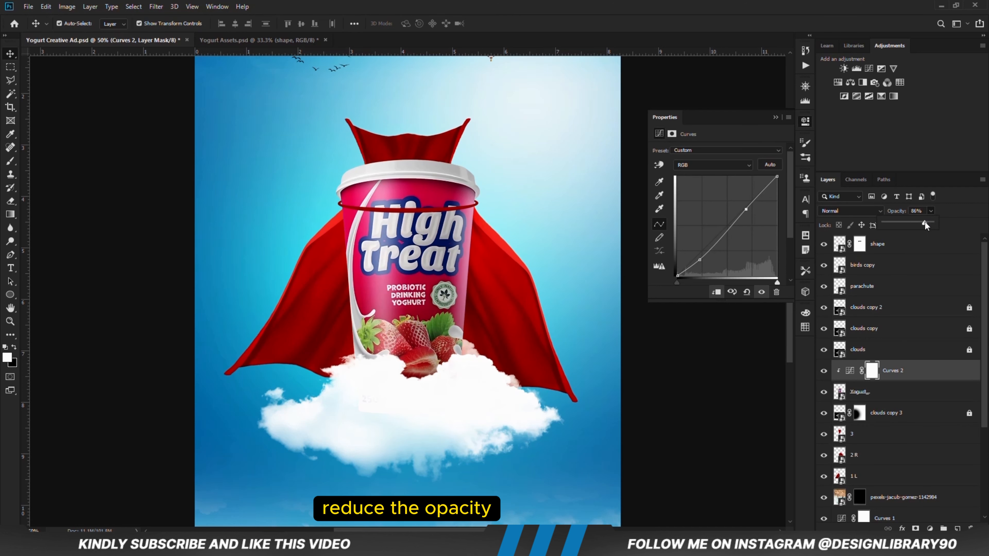
click(775, 117)
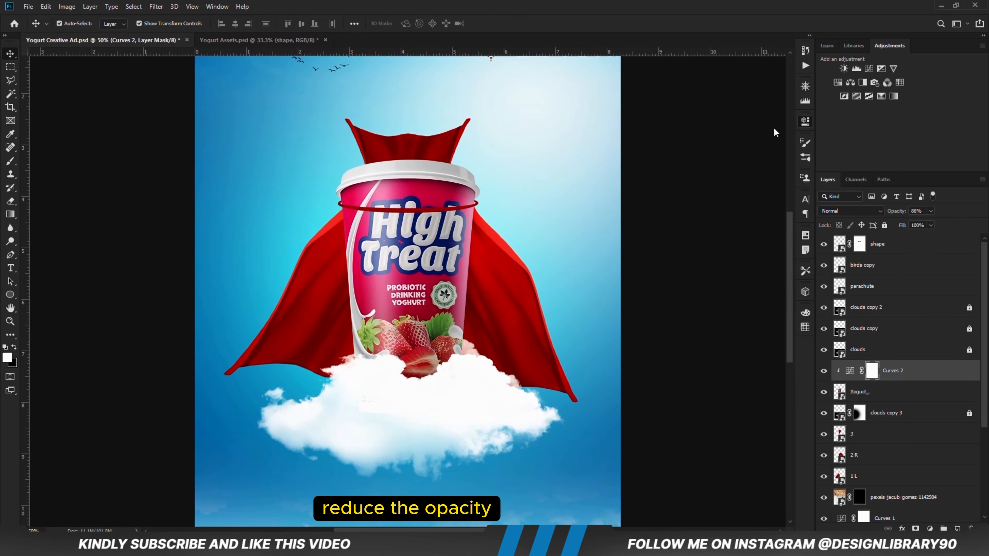
- Add an Exposure adjustment clipped to the cup and lower its exposure strongly to darken the cup
click(930, 528)
click(934, 407)
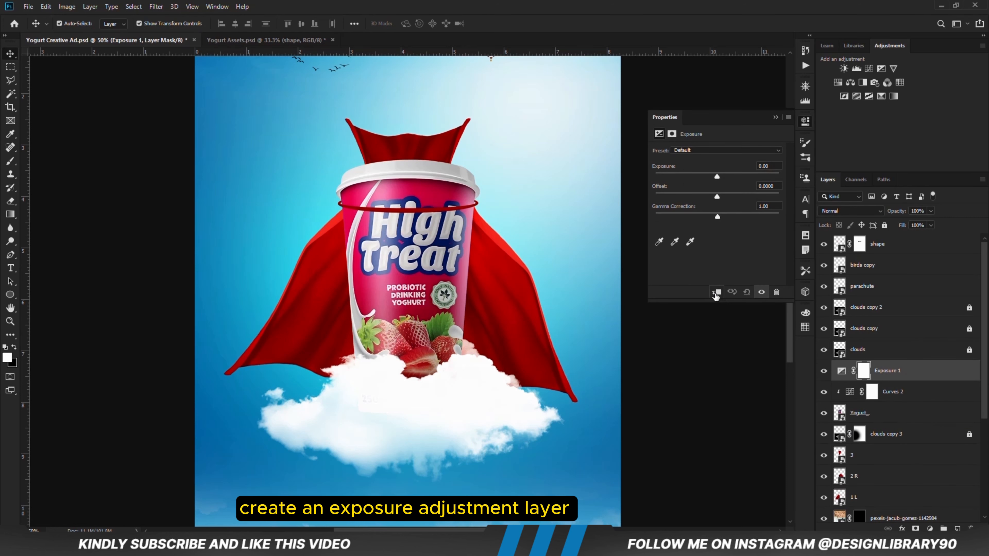
click(716, 292)
drag(717, 176, 688, 177)
click(775, 117)
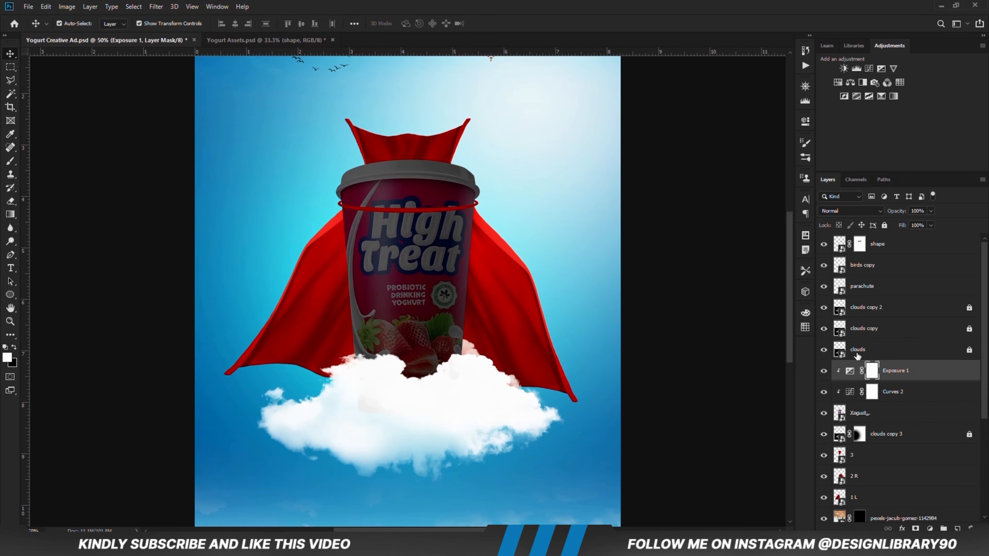
- Invert the Exposure mask to black and set up a soft white brush at 300 px and 11% opacity
key(ctrl+i)
key(b)
right_click(425, 364)
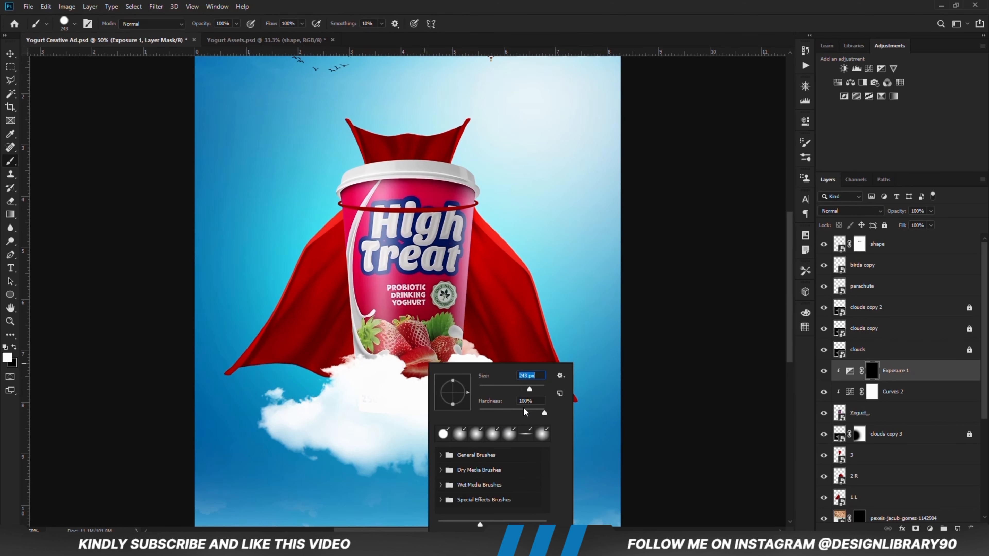
key(Return)
click(237, 24)
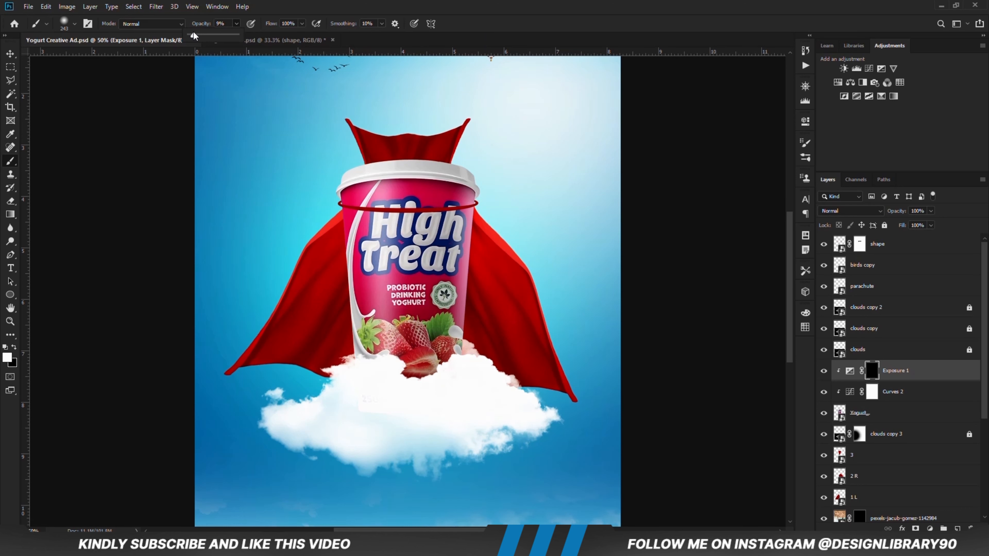
drag(194, 35, 195, 35)
key(bracketright)
key(bracketright)
key(bracketright)
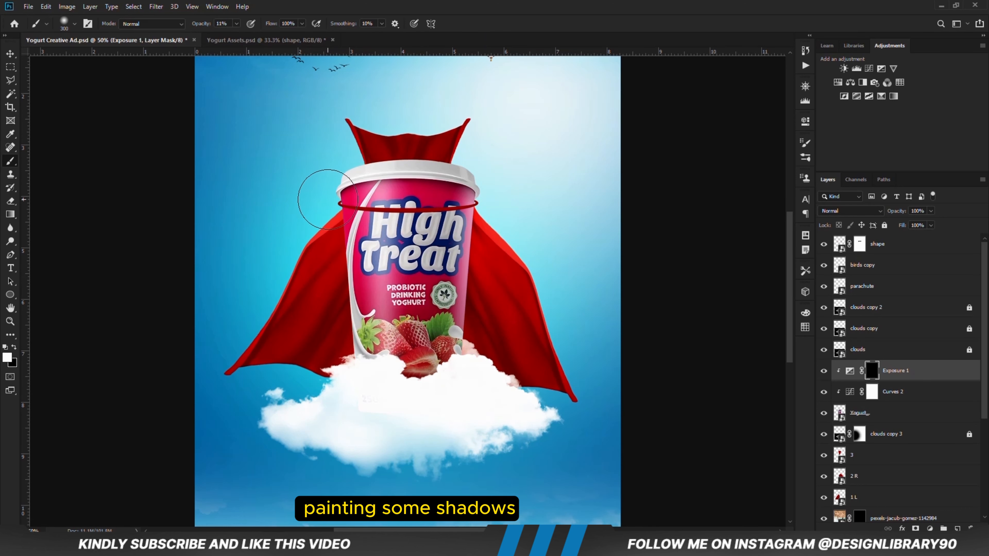
- Paint shadows on the Exposure mask along the cup's left edge, from the lid down to the cloud
click(334, 169)
drag(362, 152, 326, 179)
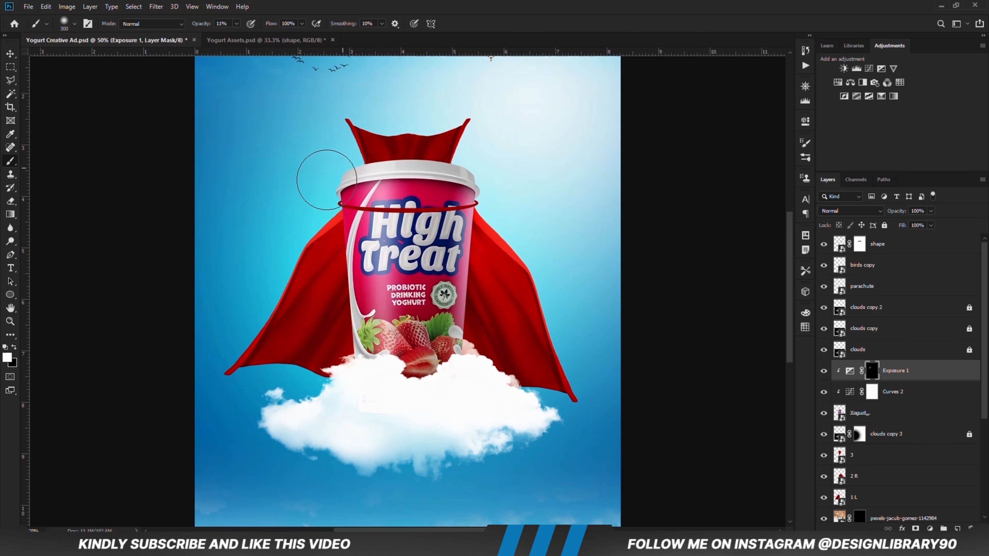
mouse_move(324, 225)
mouse_down()
mouse_move(325, 211)
mouse_move(339, 238)
mouse_move(347, 390)
mouse_up()
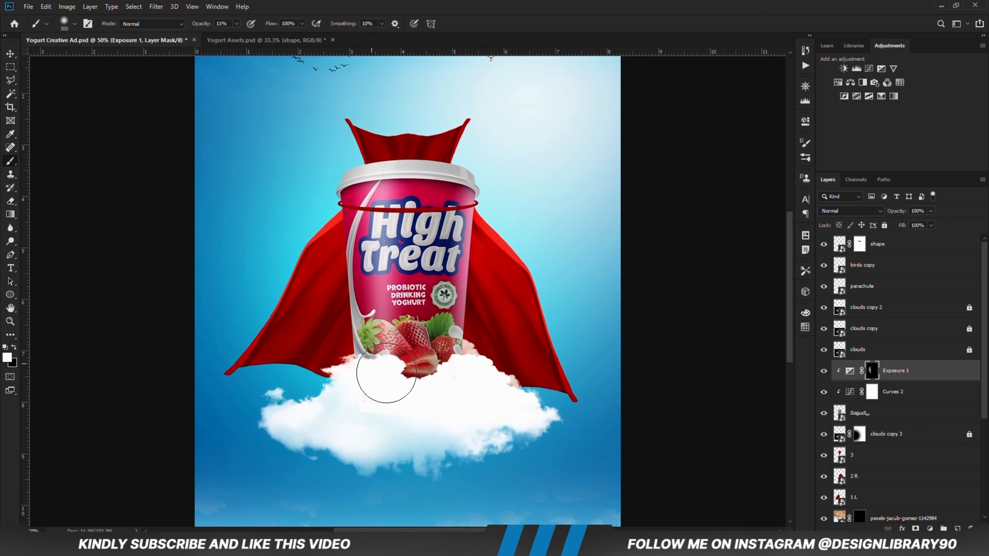
- Add a second clipped Exposure adjustment with strongly lowered exposure and invert its mask to black
click(929, 529)
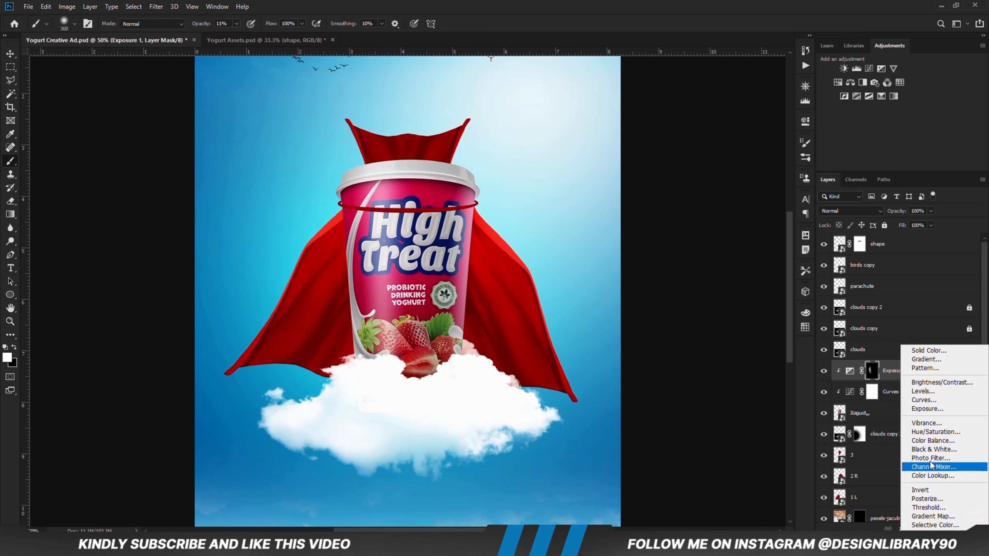
click(927, 408)
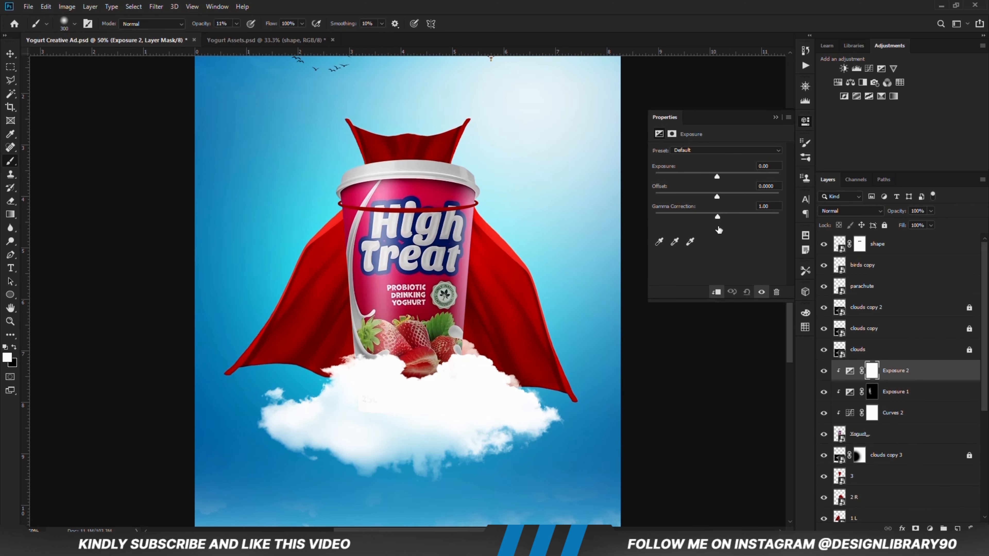
drag(716, 177, 691, 176)
click(776, 117)
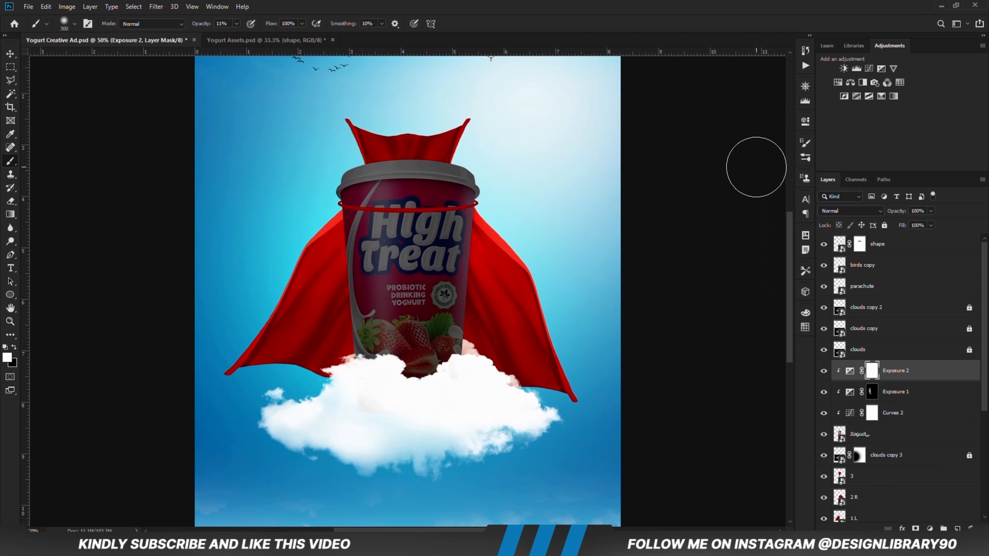
key(ctrl+i)
- Paint a faint shadow over the cup's left half on the second Exposure mask at 6% brush opacity and 400 px, and compare it
click(236, 23)
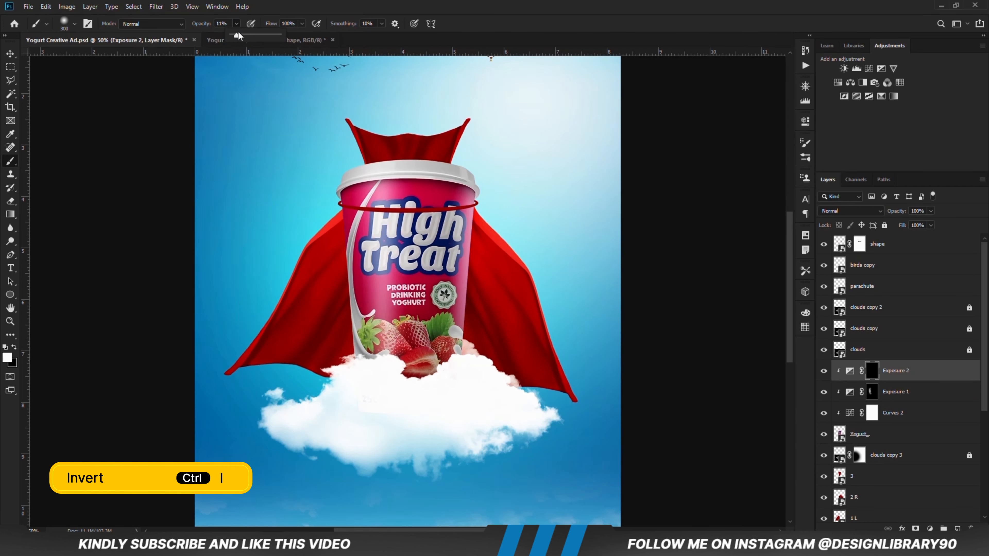
drag(237, 36, 234, 36)
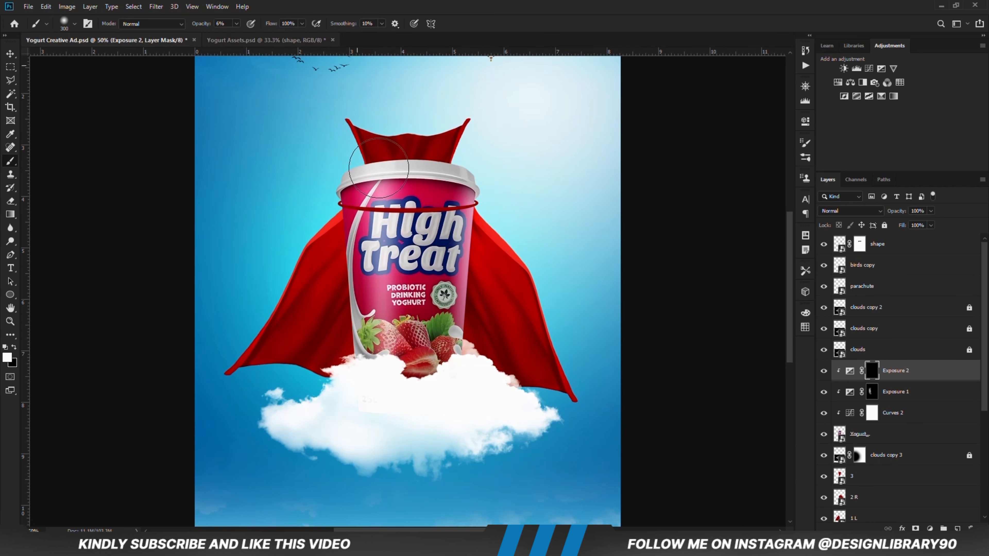
key(bracketright)
key(bracketright)
key(bracketleft)
mouse_move(395, 188)
mouse_down()
mouse_move(295, 205)
mouse_move(334, 339)
mouse_move(361, 338)
mouse_up()
click(824, 372)
click(823, 371)
- Add a third clipped Exposure adjustment with raised exposure to brighten the cup and invert its mask to black
click(929, 528)
click(923, 410)
click(716, 292)
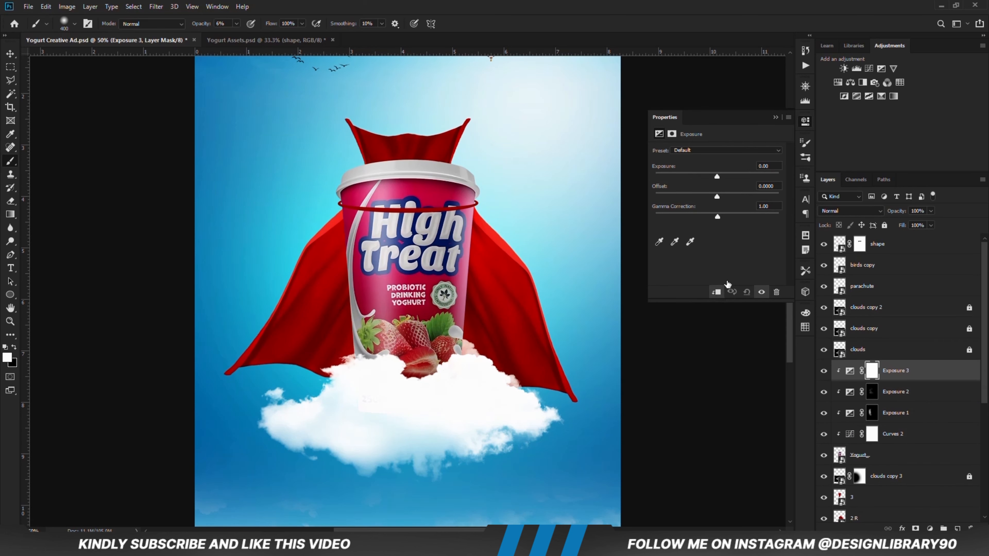
drag(717, 177, 745, 178)
click(775, 117)
key(ctrl+i)
- Paint highlights along the cup's right edge at 13% brush opacity and reduce the third Exposure layer's opacity to 48%
click(236, 24)
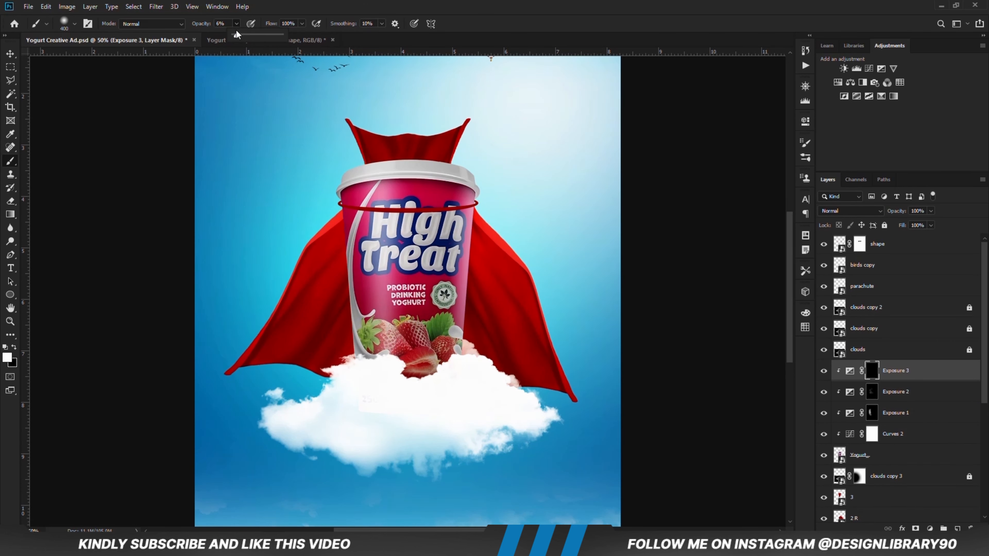
click(359, 5)
mouse_move(495, 182)
mouse_down()
mouse_move(486, 189)
mouse_move(501, 256)
mouse_move(492, 336)
mouse_up()
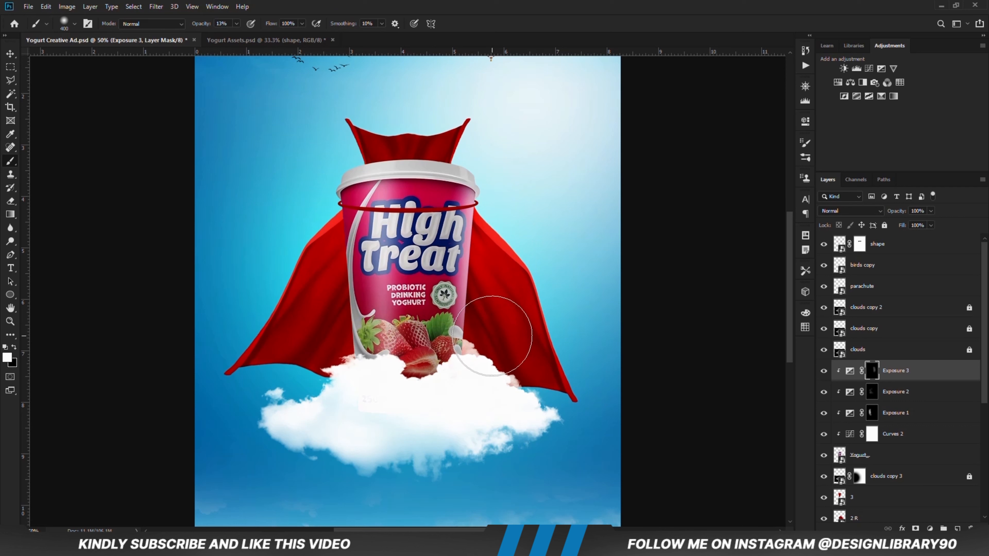
click(823, 371)
click(823, 370)
click(822, 371)
click(822, 371)
- Add a clipped Exposure adjustment with exposure lowered to about -2.9 to the left cape layer 1 L and invert its mask to black
click(10, 54)
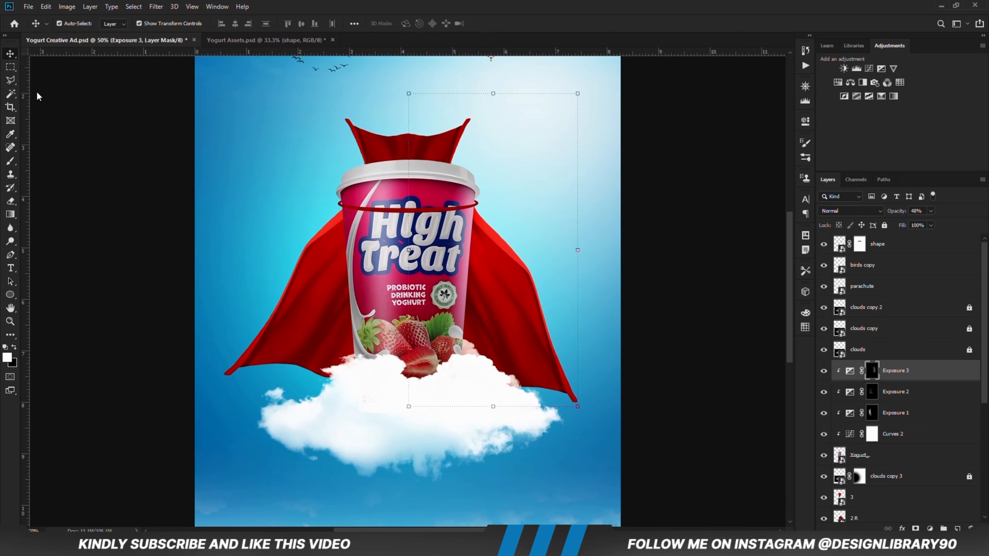
click(85, 151)
click(297, 331)
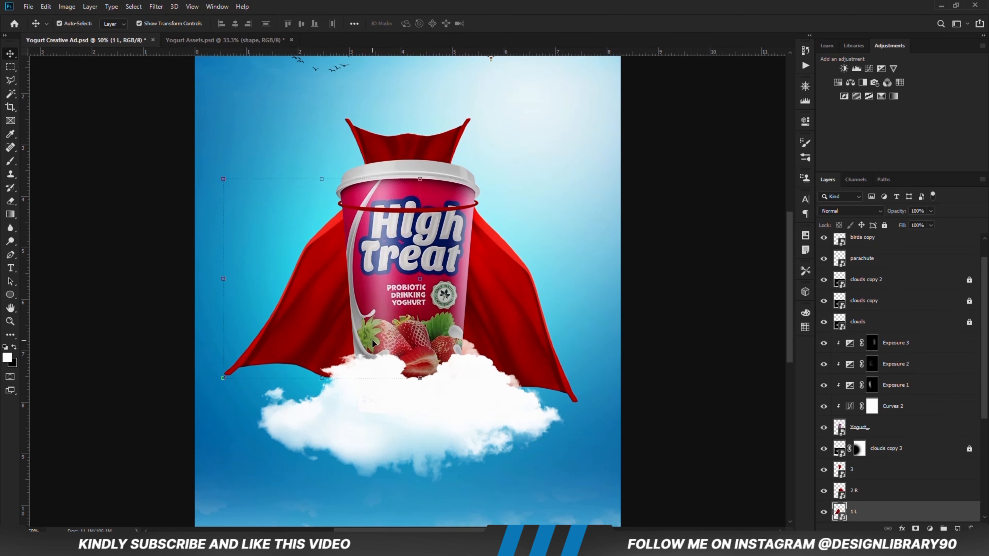
click(823, 512)
click(823, 512)
click(929, 529)
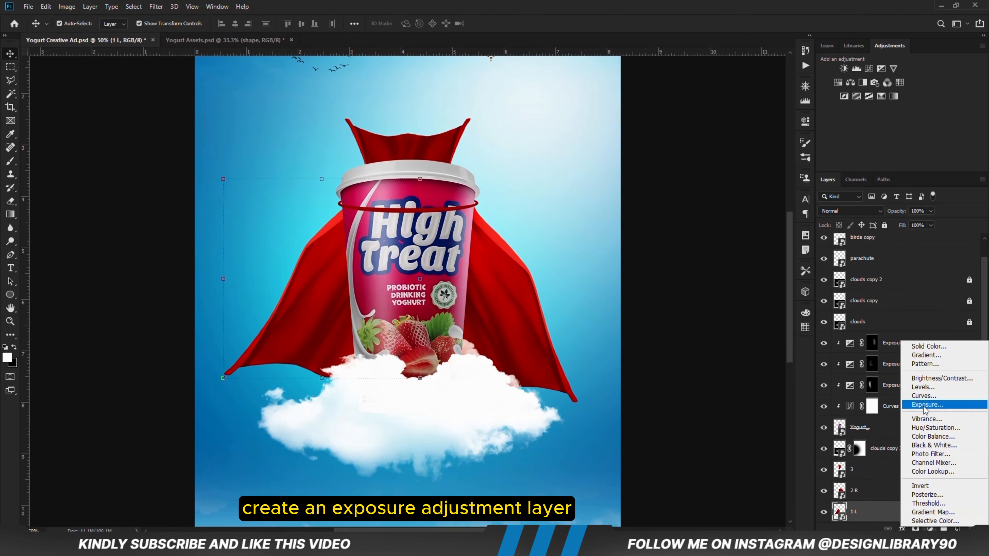
click(913, 404)
click(715, 292)
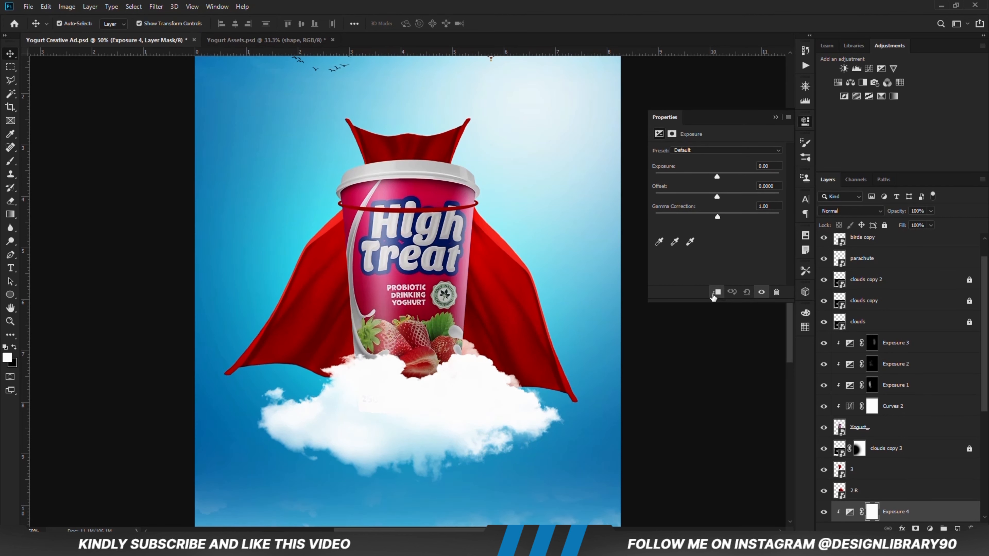
drag(715, 177, 697, 178)
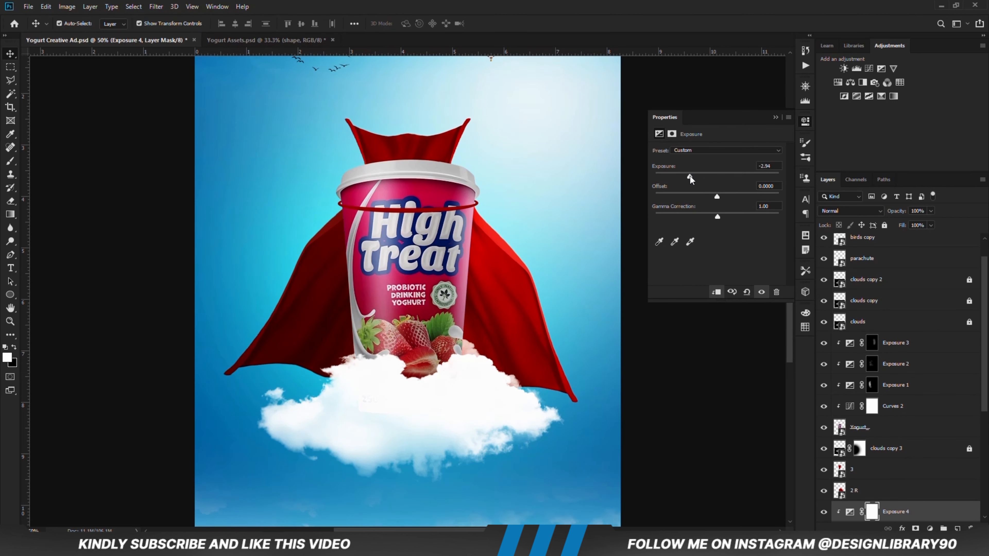
click(776, 121)
scroll(904, 435, down, 1)
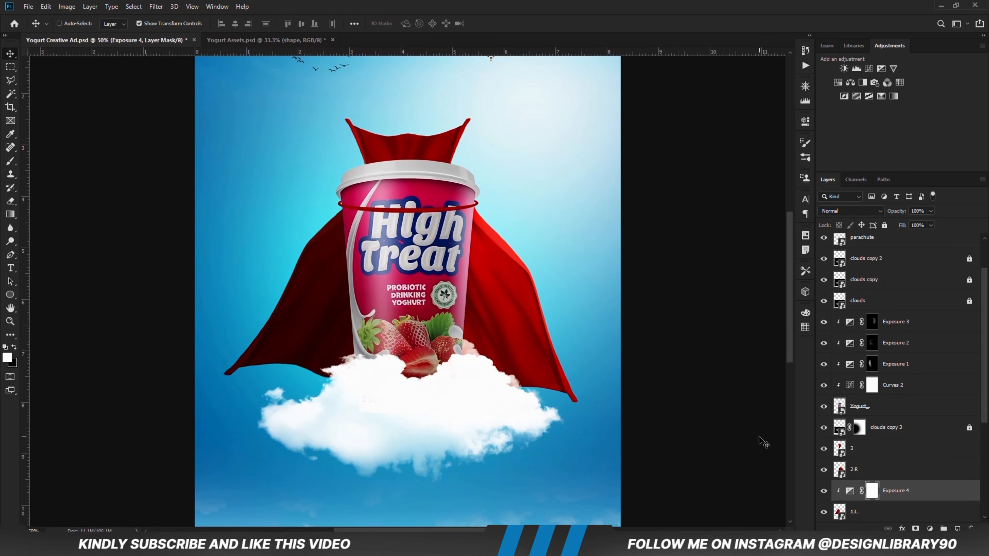
key(ctrl+i)
- Paint shadow over the left cape beside the cup on the new Exposure mask at 29% and 24% brush opacity, using a 300 px brush
drag(11, 161, 50, 161)
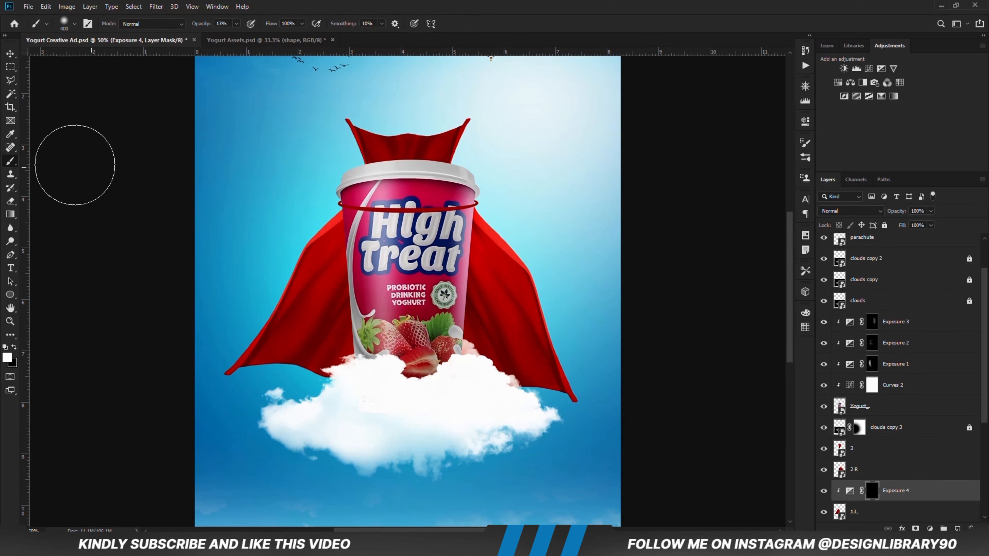
click(355, 229)
click(237, 24)
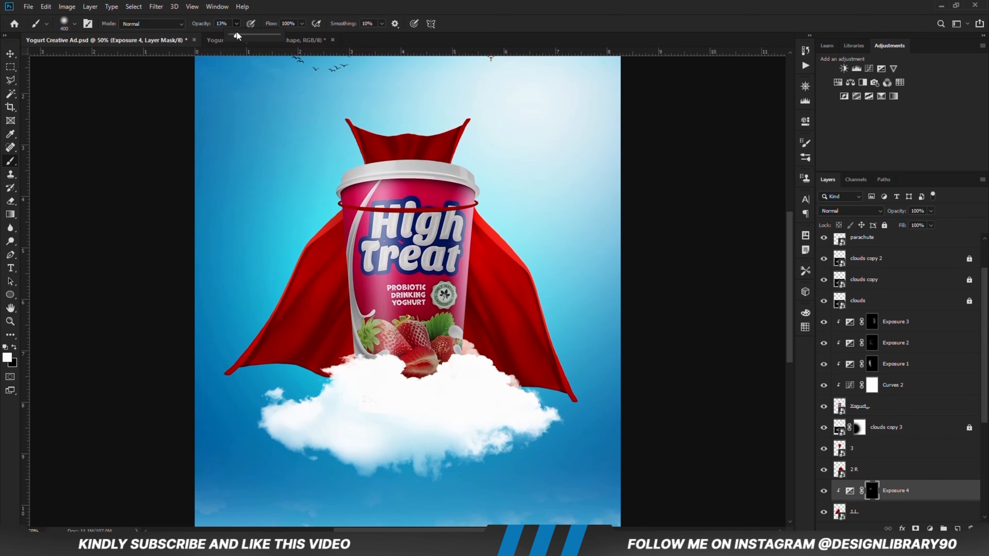
drag(244, 36, 245, 36)
click(291, 10)
key(bracketleft)
key(bracketleft)
key(bracketleft)
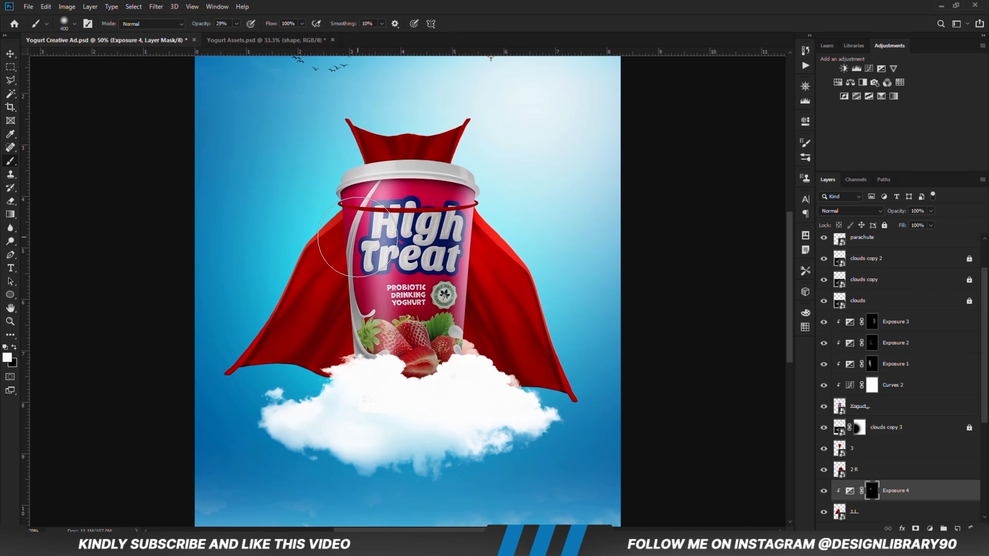
mouse_move(374, 266)
mouse_down()
mouse_move(374, 358)
mouse_move(374, 265)
mouse_up()
key(bracketright)
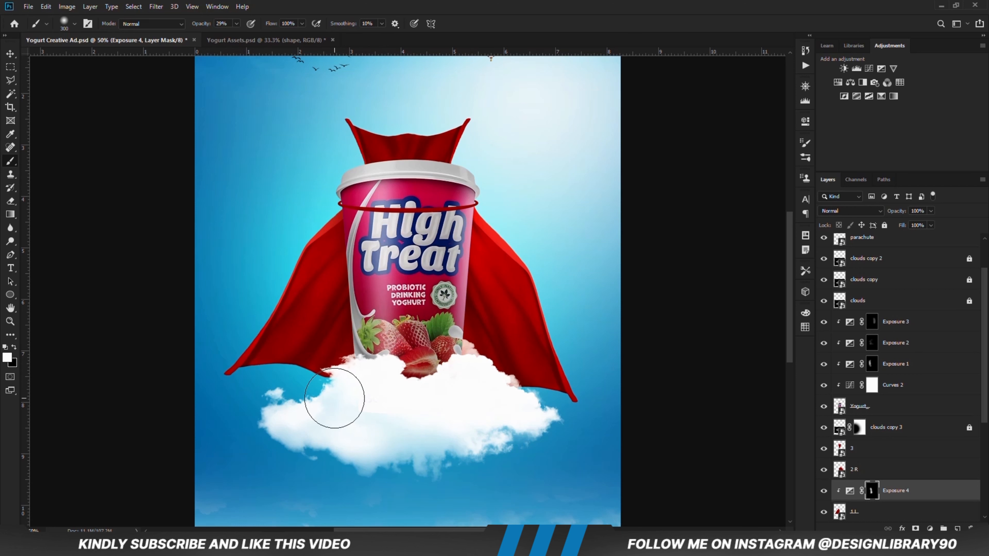
click(236, 24)
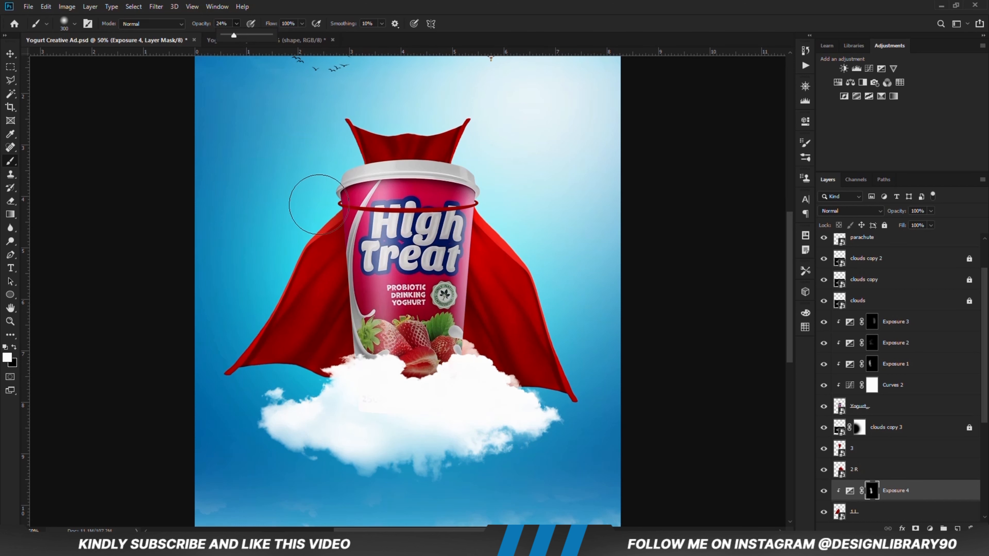
mouse_move(315, 206)
mouse_down()
mouse_move(238, 288)
mouse_move(266, 297)
mouse_up()
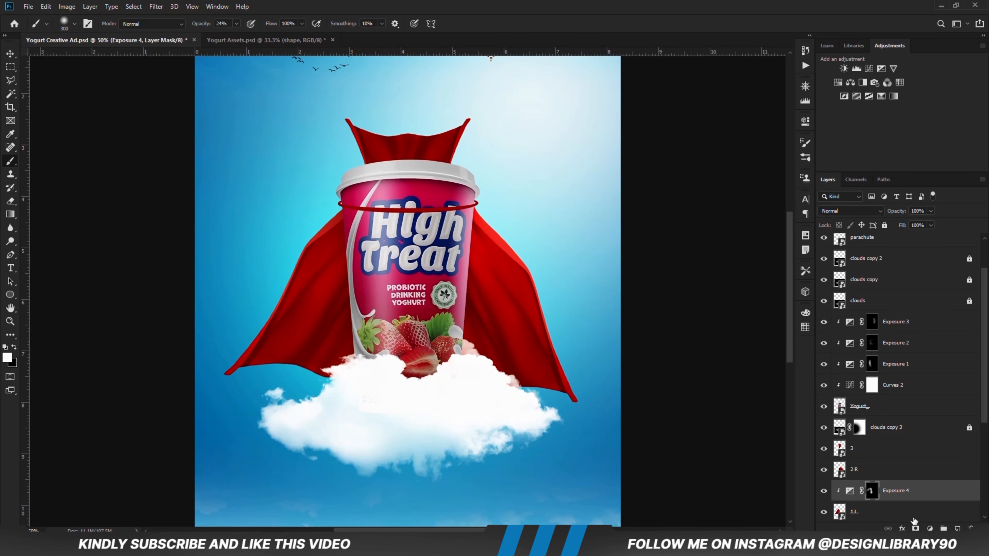
- Add a second clipped Exposure adjustment to the left cape and paint its inverted mask at 11% brush opacity
click(929, 528)
click(926, 407)
click(717, 292)
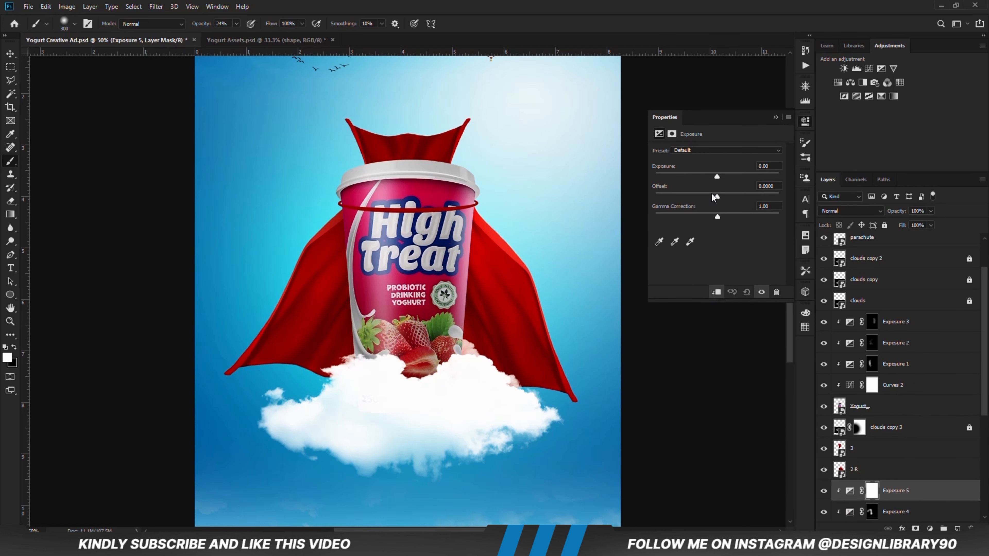
click(776, 117)
key(ctrl+i)
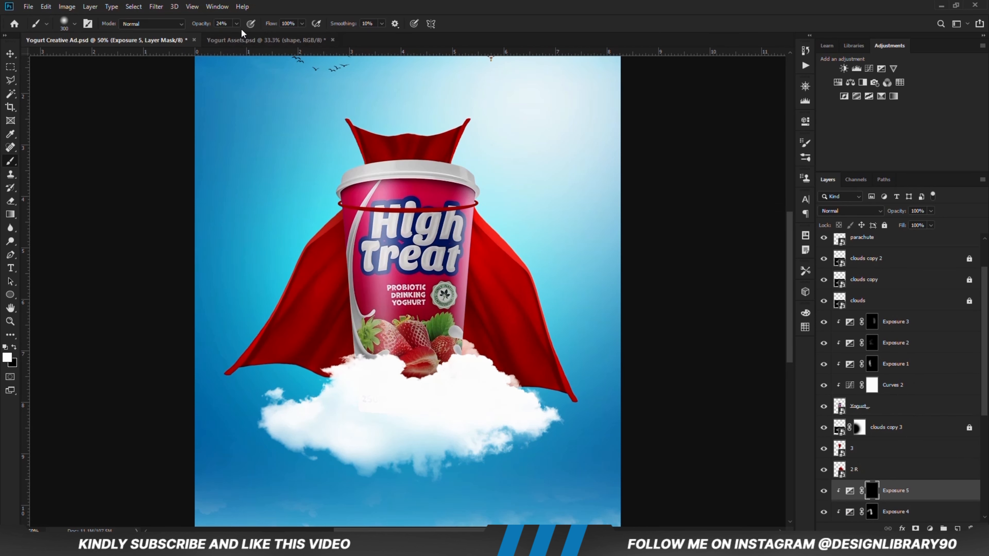
click(312, 3)
drag(312, 313, 313, 316)
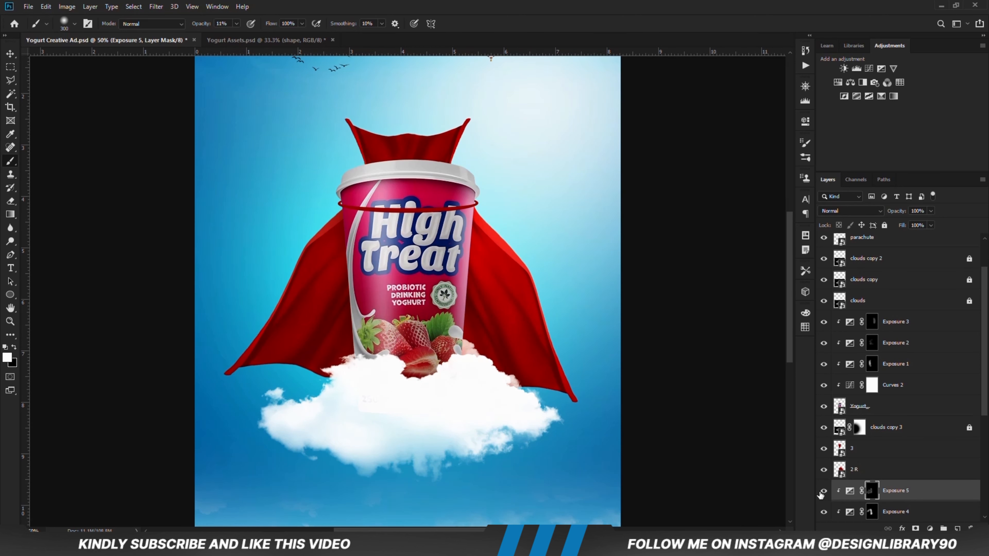
- Add a clipped Exposure adjustment with exposure lowered to about -4.67 to the right cape layer 2 R and invert its mask to black
click(10, 54)
click(509, 298)
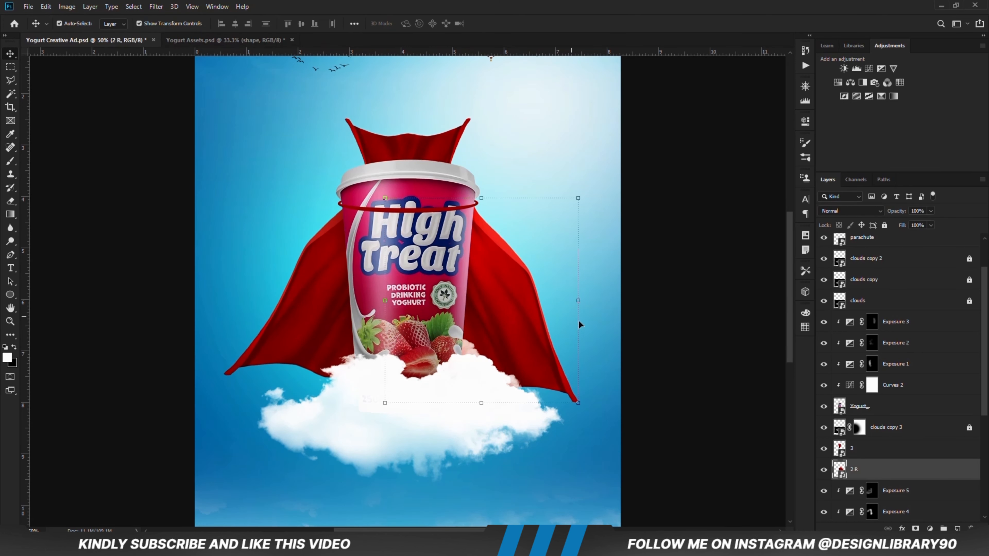
click(929, 529)
click(927, 406)
click(716, 291)
drag(717, 177, 680, 178)
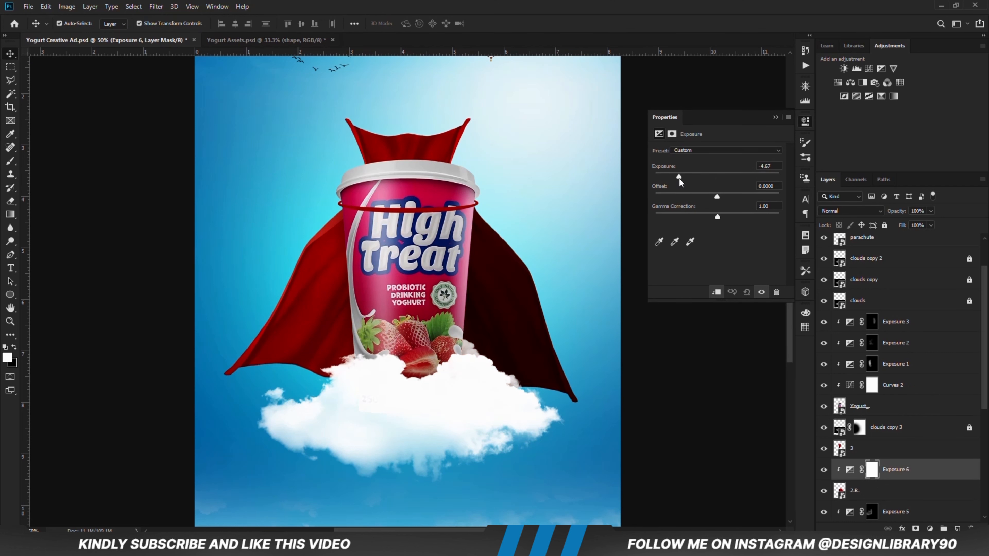
click(775, 117)
key(ctrl+i)
- Paint shadow on the right cape along the cup and cloud at 26% brush opacity with a 300 px brush
right_click(10, 161)
click(58, 162)
click(236, 24)
drag(236, 37, 244, 37)
mouse_move(478, 296)
mouse_down()
mouse_move(458, 257)
mouse_move(416, 396)
mouse_move(527, 401)
mouse_up()
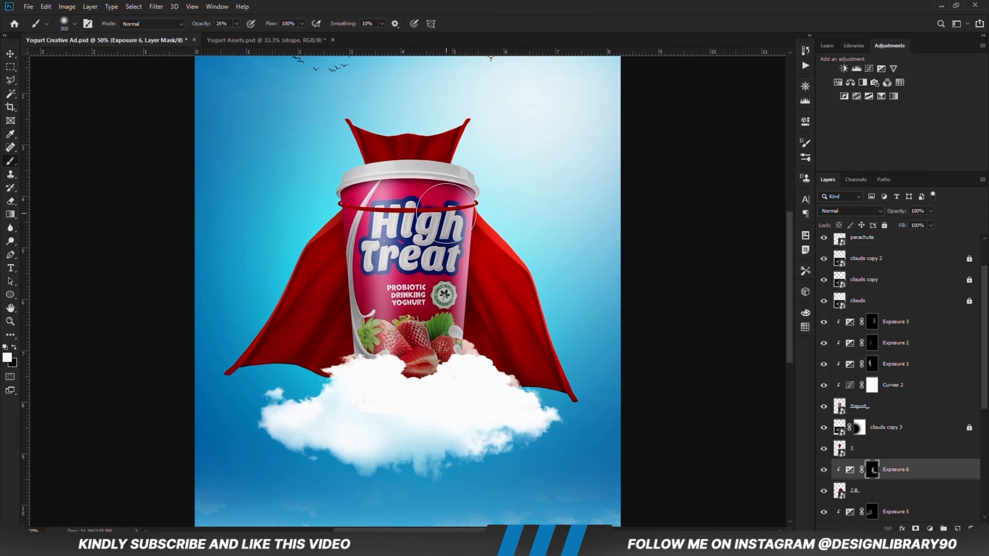
- Add a second clipped Exposure adjustment with lowered exposure to the right cape and paint its inverted mask at 10% brush opacity
click(929, 528)
click(920, 405)
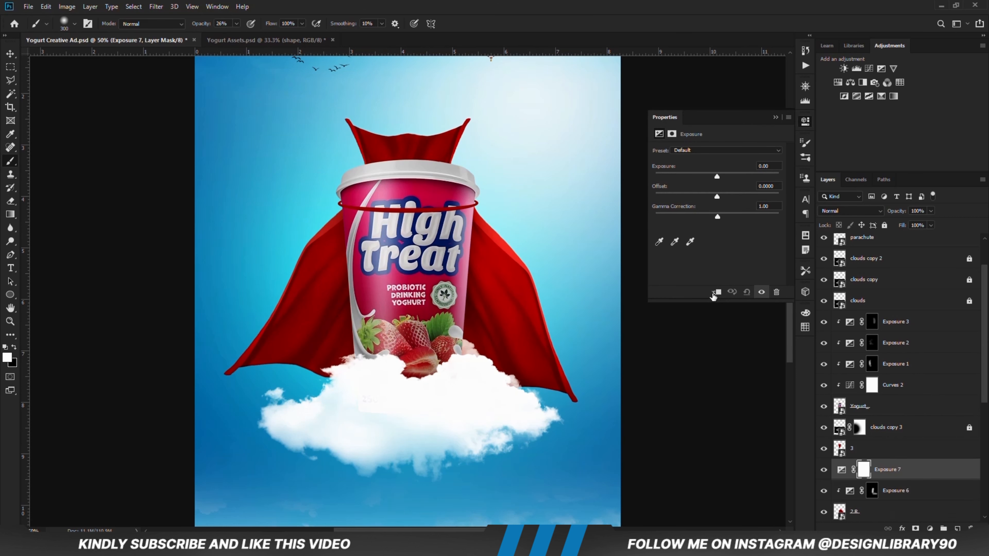
click(715, 292)
drag(716, 174, 689, 175)
click(780, 119)
key(ctrl+i)
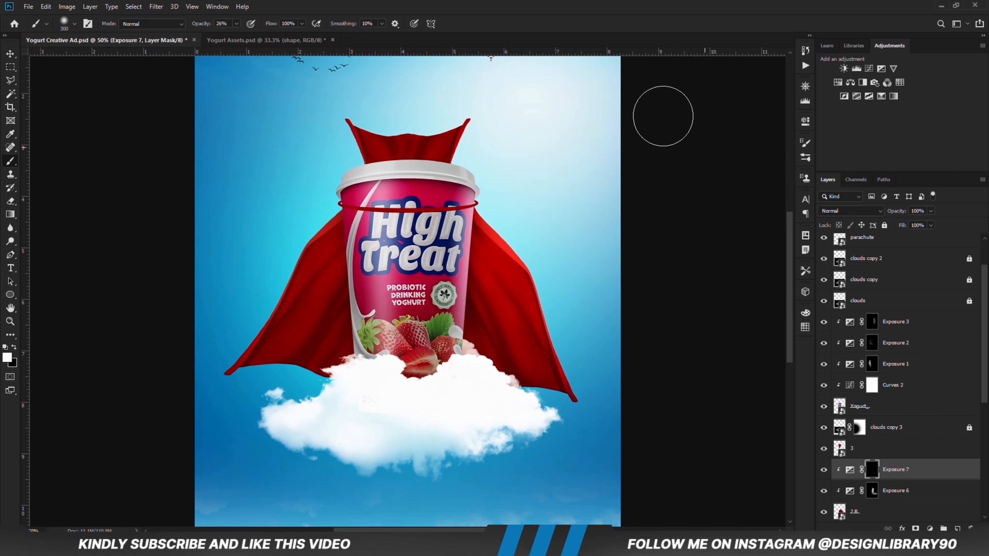
key(1)
mouse_move(510, 311)
mouse_down()
mouse_move(481, 272)
mouse_move(520, 384)
mouse_move(479, 337)
mouse_move(541, 378)
mouse_up()
- Add a third clipped Exposure adjustment with raised exposure to the right cape and invert its mask to black
click(930, 528)
click(920, 405)
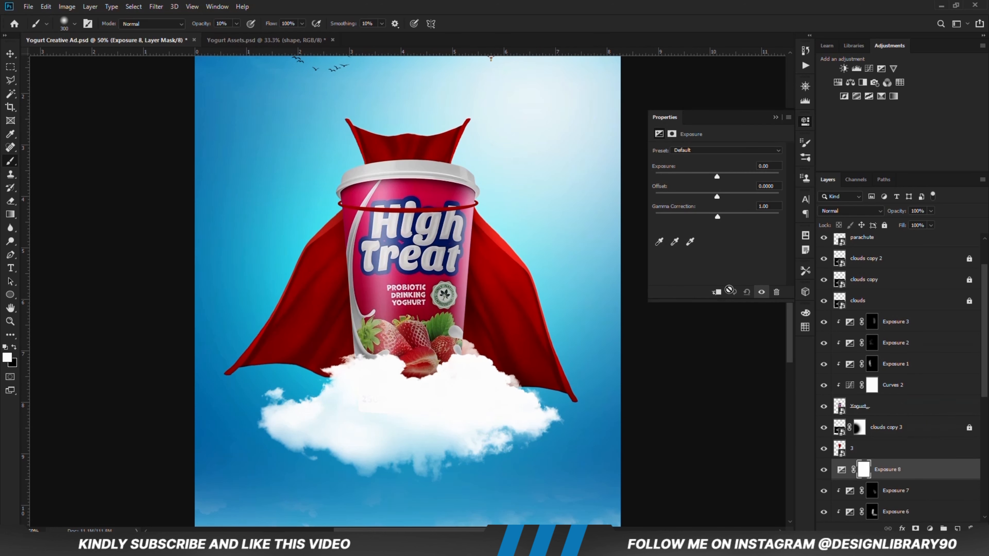
click(715, 292)
drag(716, 176, 738, 176)
click(775, 117)
key(ctrl+i)
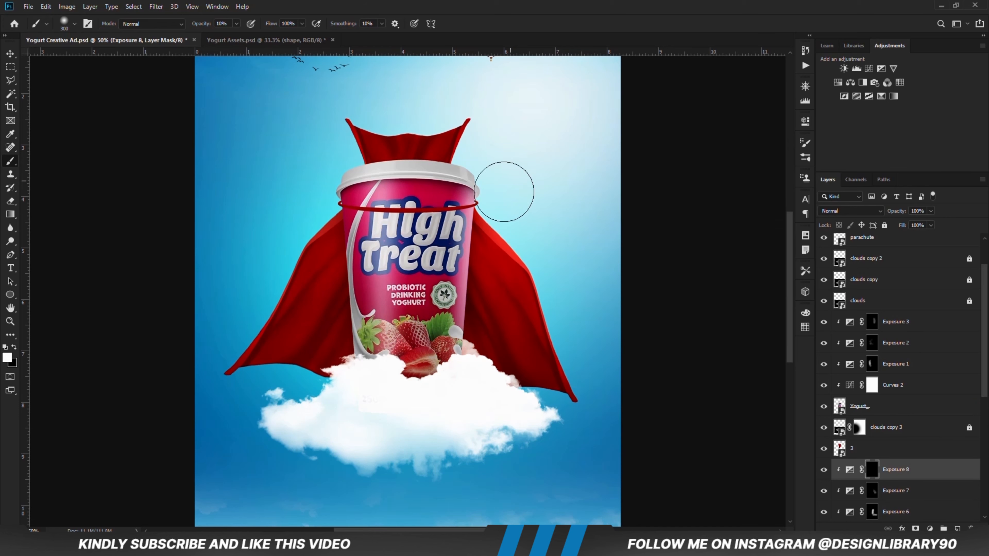
- Paint a highlight along the right cape's upper outer edge at 23% brush opacity on the brightening Exposure mask
click(236, 23)
drag(246, 35, 242, 35)
click(394, 112)
mouse_move(485, 196)
mouse_down()
mouse_move(516, 216)
mouse_move(550, 280)
mouse_up()
- Add a clipped Exposure adjustment with exposure -3.11 to the cape collar layer 3 and invert its mask to black
click(9, 54)
click(405, 147)
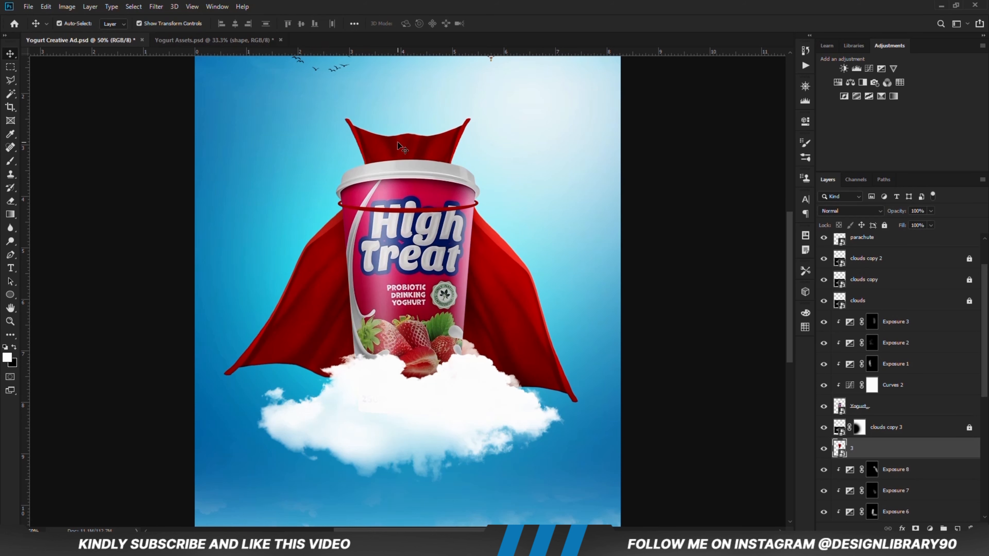
click(929, 528)
click(937, 413)
click(716, 292)
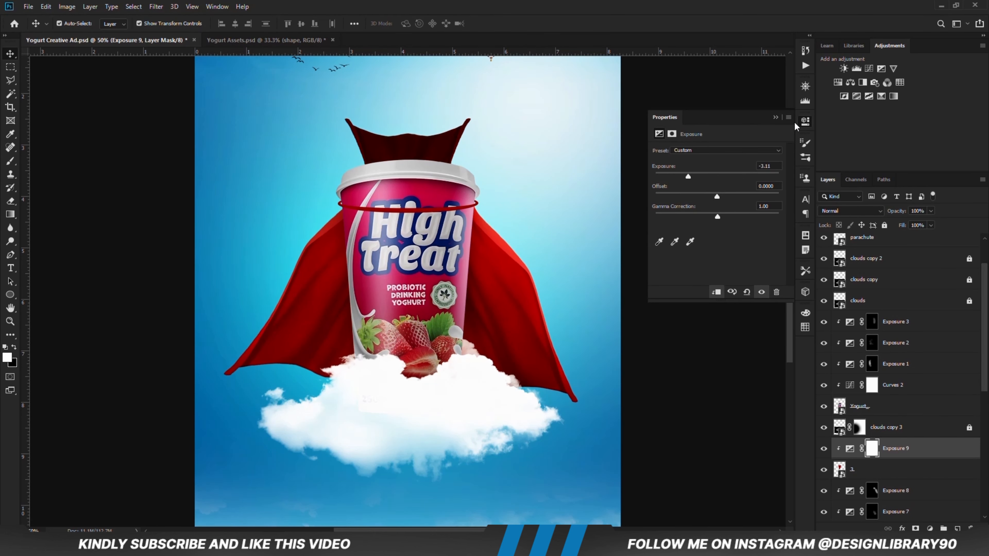
key(ctrl+i)
- Paint shadow on the collar just above the cup lid at 11% brush opacity with a 200 px brush
key(b)
click(235, 25)
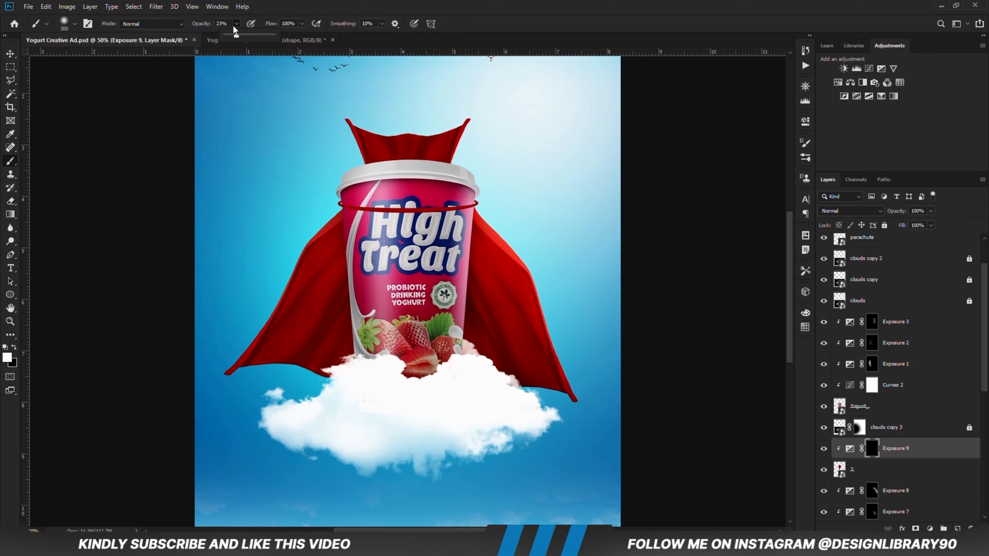
key(bracketleft)
key(bracketleft)
mouse_move(432, 155)
mouse_down()
mouse_move(388, 148)
mouse_move(409, 190)
mouse_move(388, 162)
mouse_up()
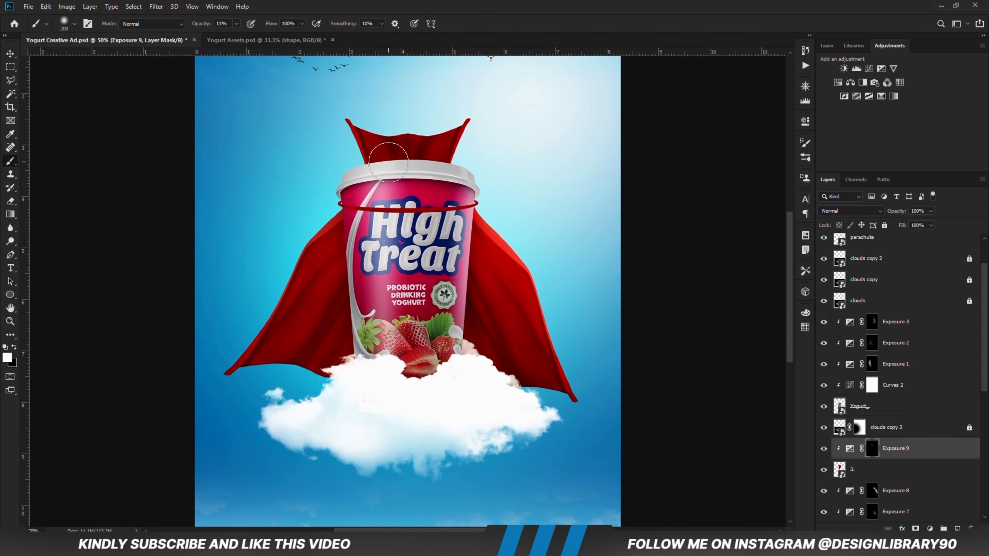
- Add a second clipped Exposure adjustment with lowered exposure to the collar and invert its mask to black
click(929, 528)
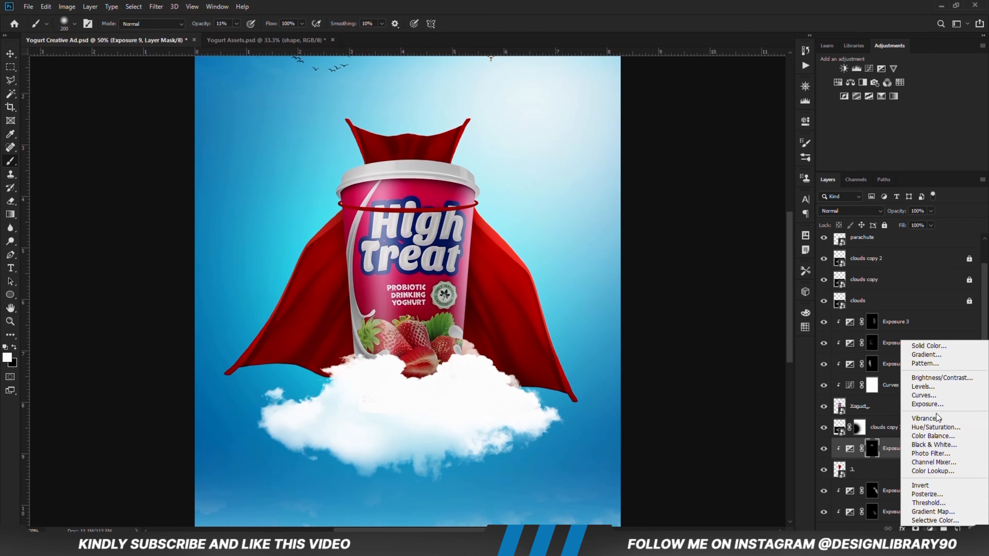
click(928, 406)
click(717, 292)
drag(716, 177, 697, 176)
click(788, 111)
key(ctrl+i)
- Deepen the collar's shadow along the lid on the second Exposure mask and reduce that adjustment layer's opacity to 50%
drag(440, 157, 370, 159)
click(931, 211)
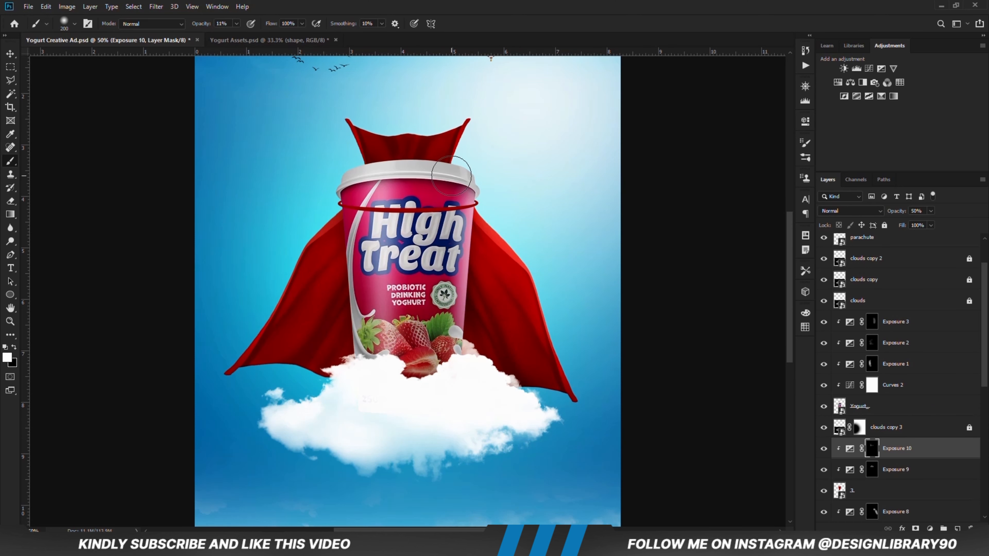
- Add a third clipped Exposure adjustment with raised exposure to the collar and paint a highlight on its inverted mask
click(929, 528)
click(929, 406)
click(716, 292)
drag(716, 176, 727, 176)
click(788, 112)
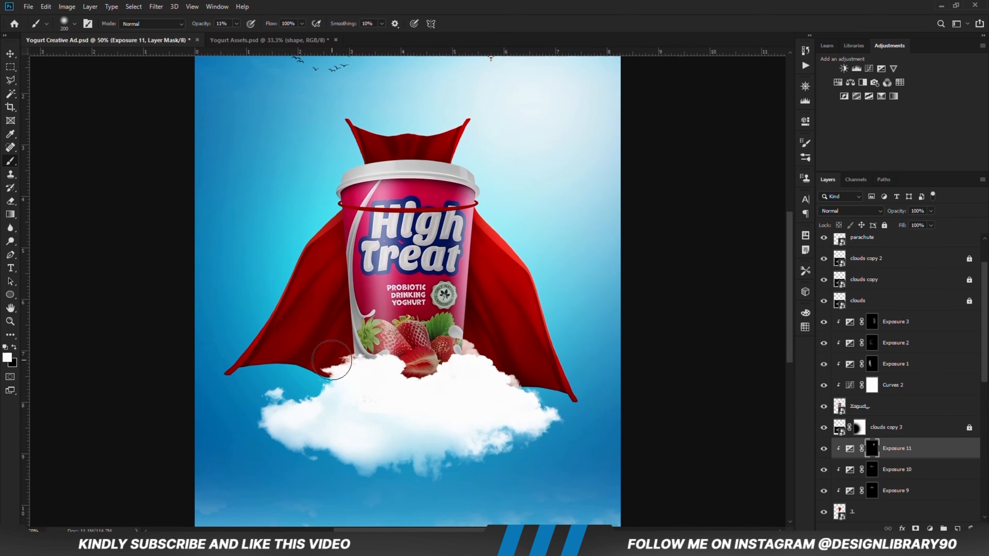
- Deselect all layers and save the document
click(11, 56)
click(87, 173)
click(395, 210)
click(670, 255)
key(ctrl+s)
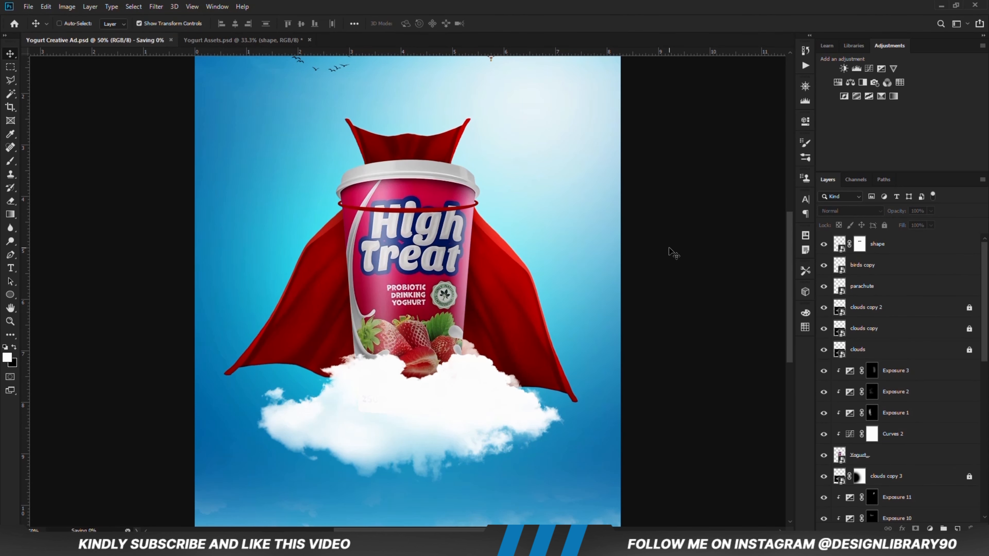
- Add a clipped Exposure adjustment with exposure -4.33 to the ring's shape layer and invert its mask to black
click(413, 210)
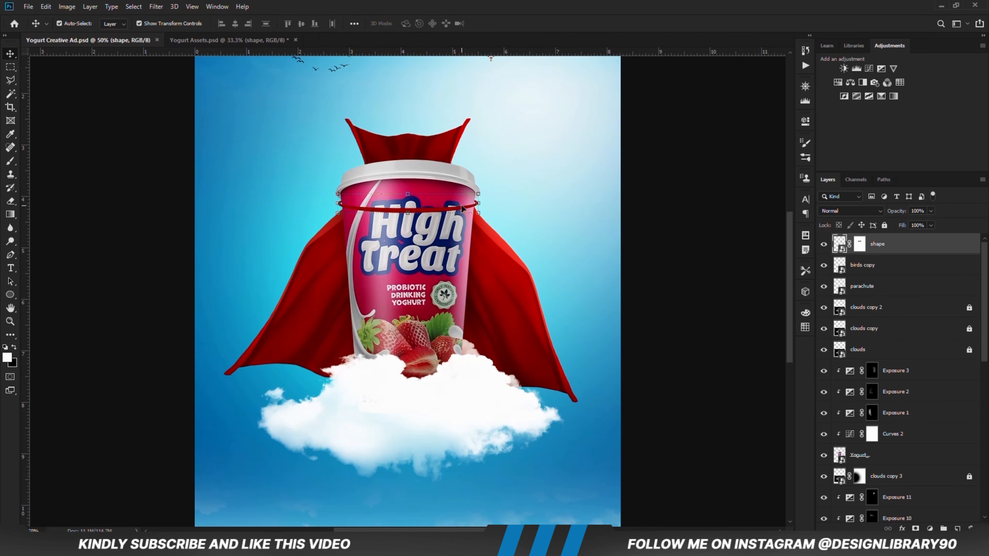
click(930, 529)
click(930, 406)
click(718, 291)
drag(717, 176, 681, 178)
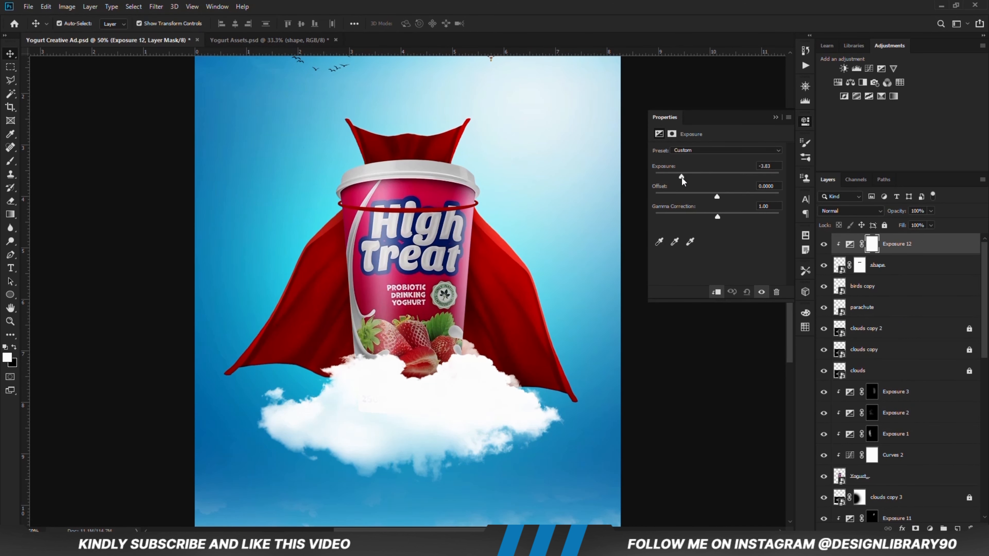
click(778, 116)
key(ctrl+i)
- Paint shadow along the red ring around the cup, raising the brush opacity to 24% with a 100 px brush
key(b)
key(ctrl+plus)
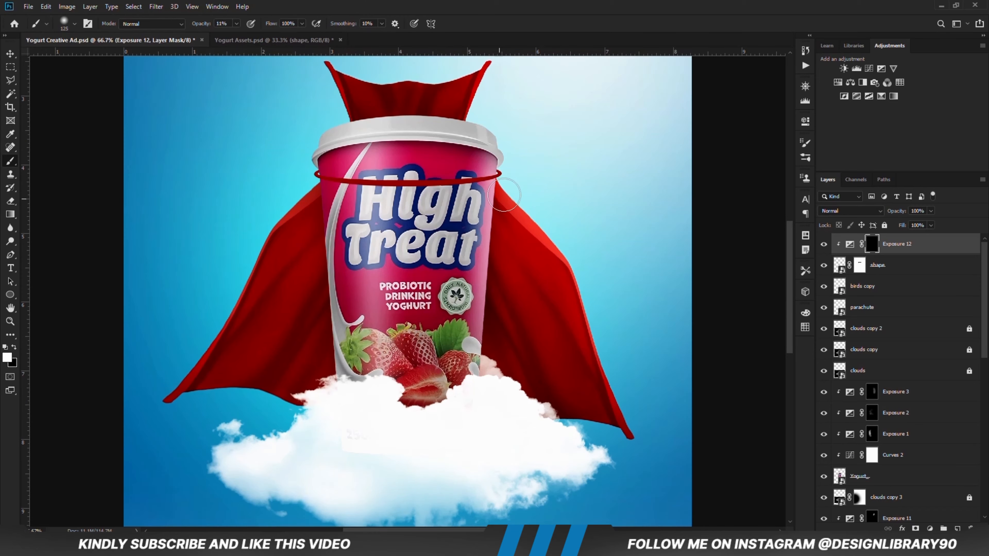
mouse_move(495, 192)
mouse_down()
mouse_move(409, 207)
mouse_move(400, 203)
mouse_move(446, 197)
mouse_move(298, 180)
mouse_move(321, 195)
mouse_move(440, 197)
mouse_up()
key(2)
key(4)
- Add a second clipped Exposure adjustment with raised exposure to the ring's shape layer and invert its mask to black
click(880, 68)
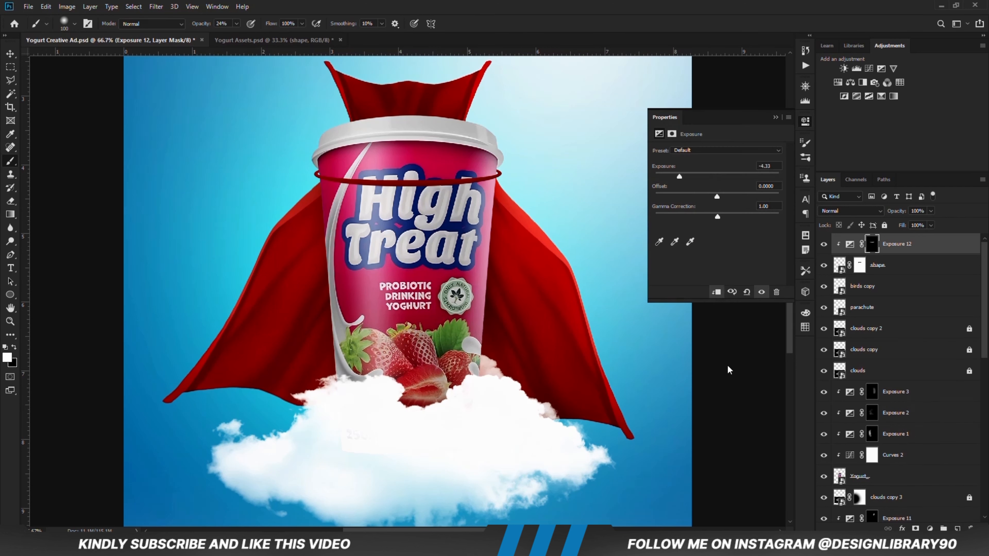
drag(717, 177, 737, 178)
click(776, 117)
key(ctrl+i)
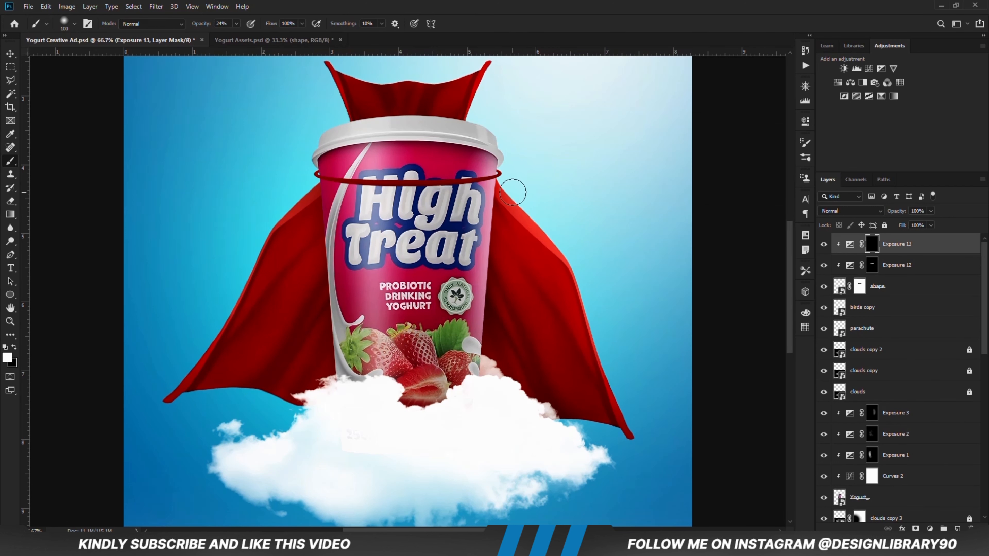
- Paint a highlight along the ring on the newest Exposure mask with an enlarged brush, leaving no layer selected
key(bracketright)
key(bracketright)
drag(477, 163, 333, 158)
key(v)
click(93, 156)
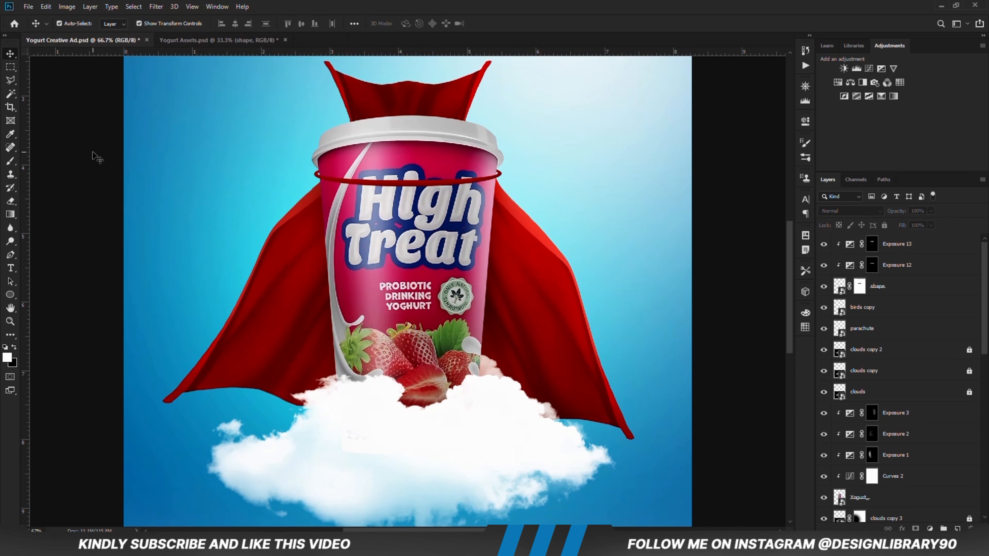
- Create a new empty layer above the topmost Exposure adjustment, with the Polygonal Lasso tool active
click(925, 295)
key(ctrl+plus)
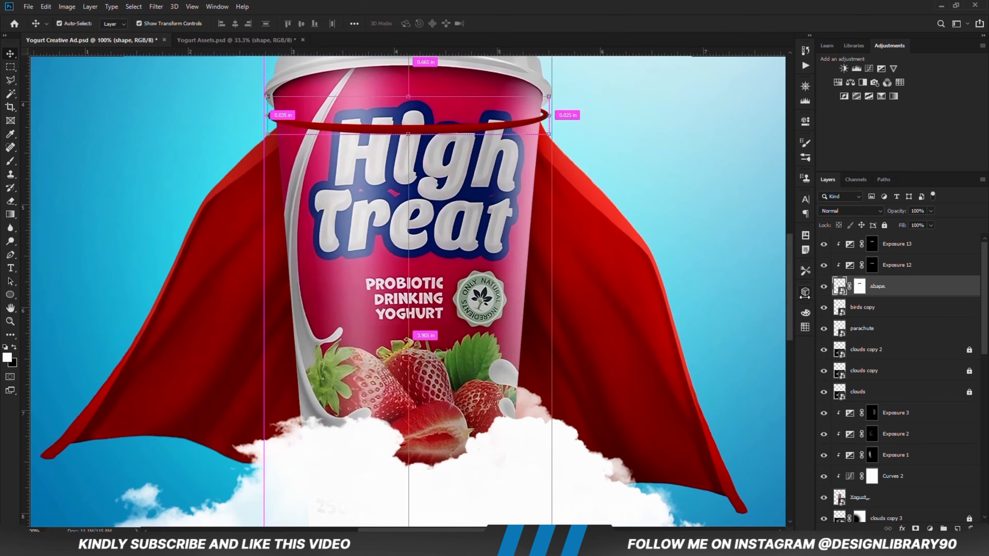
right_click(11, 80)
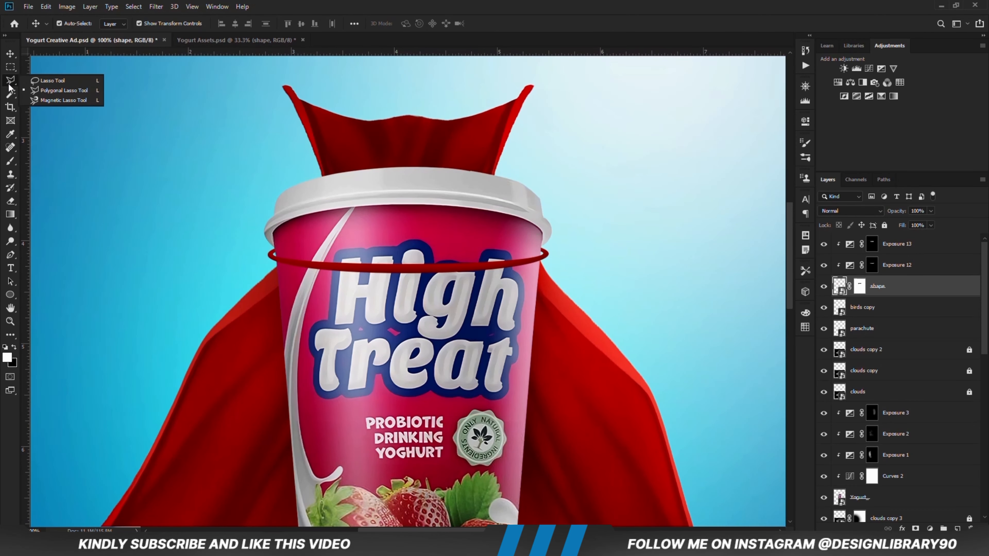
click(42, 82)
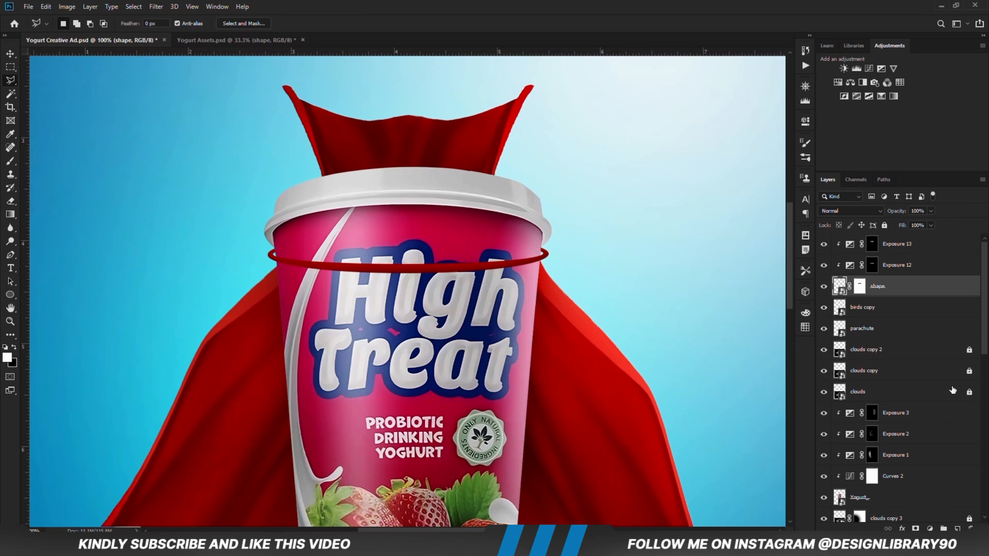
click(924, 242)
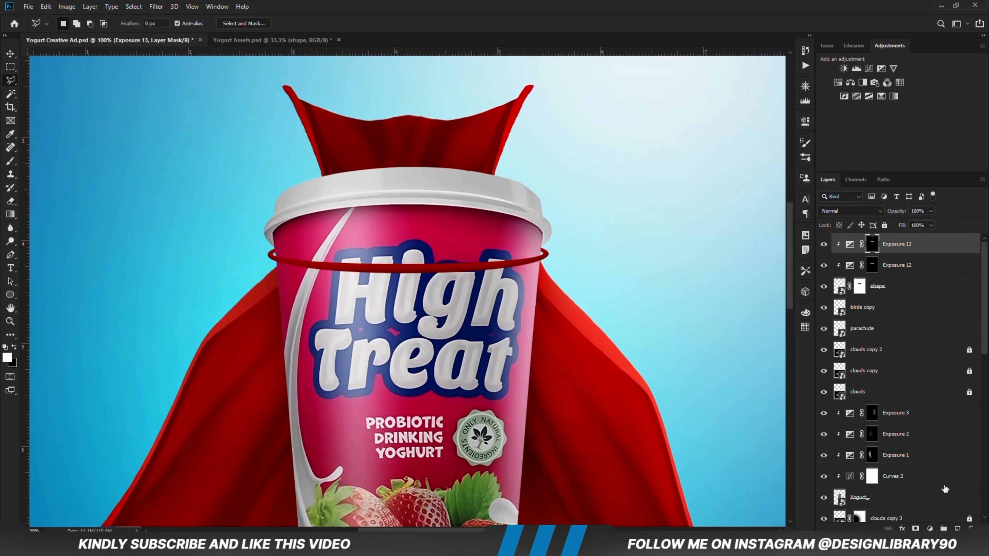
click(956, 528)
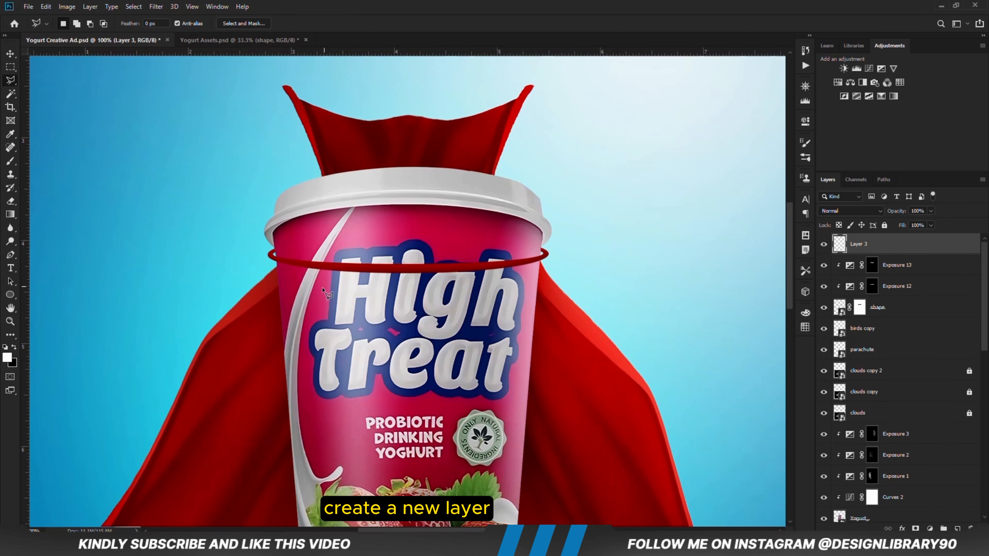
- Draw a small white diamond on the ring's front centre on the new layer and convert that layer to a smart object
click(886, 311)
click(12, 54)
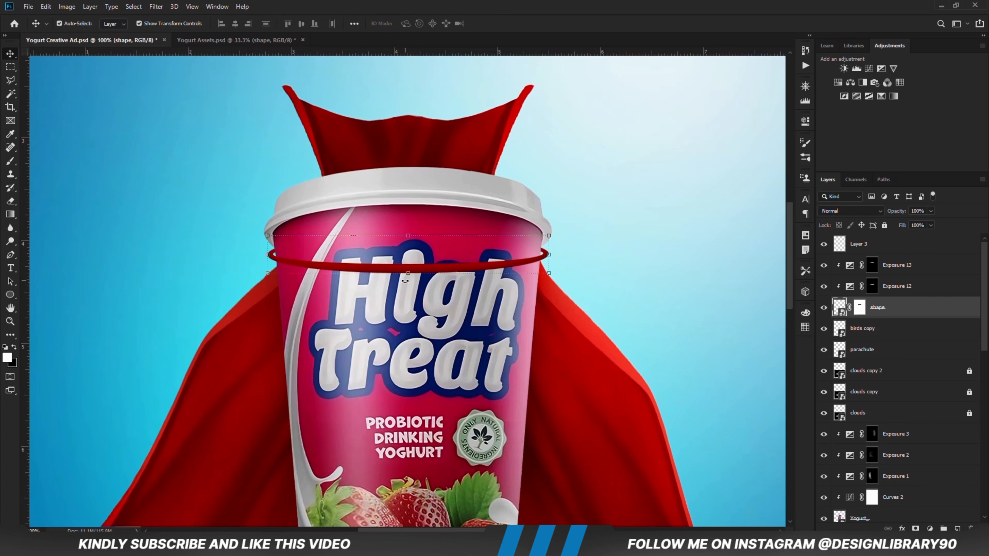
key(l)
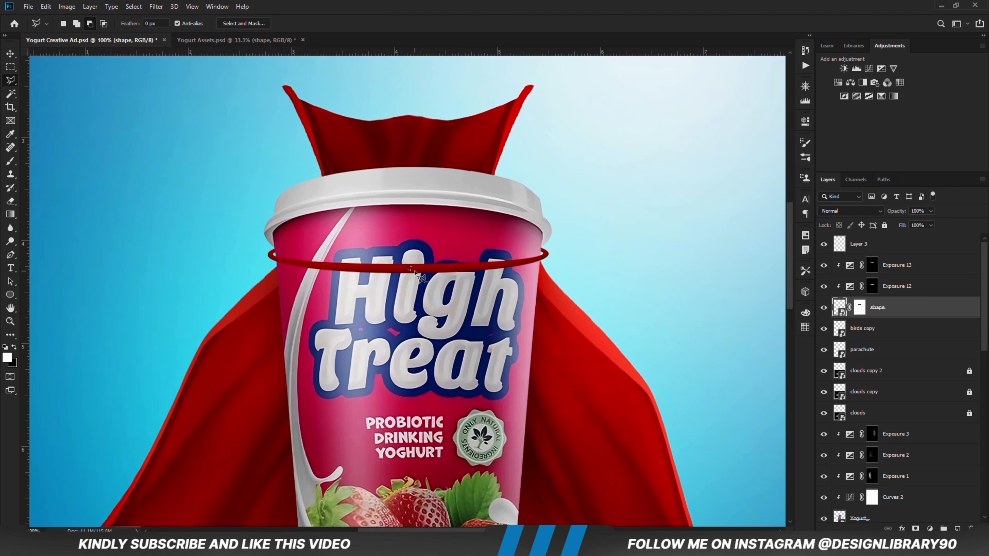
click(879, 244)
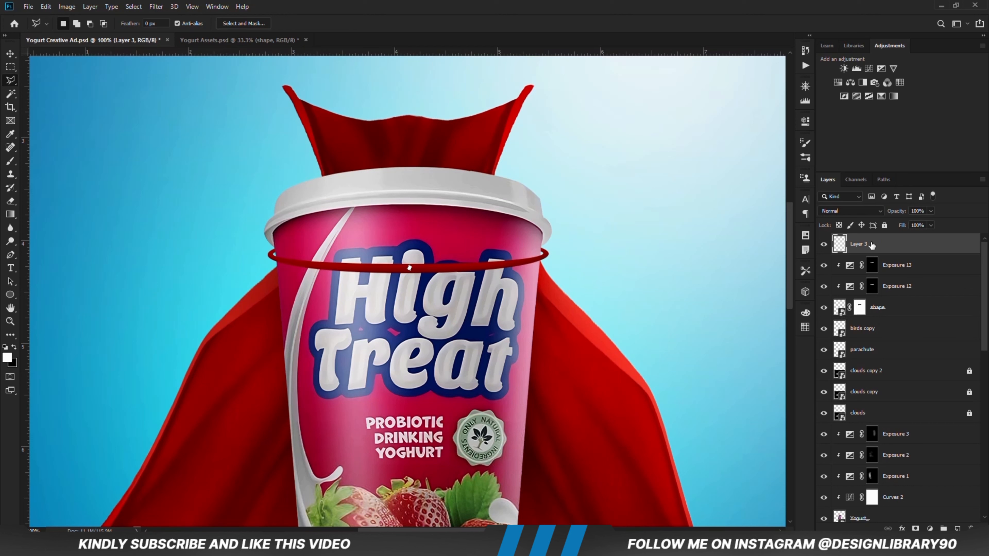
key(ctrl+d)
key(v)
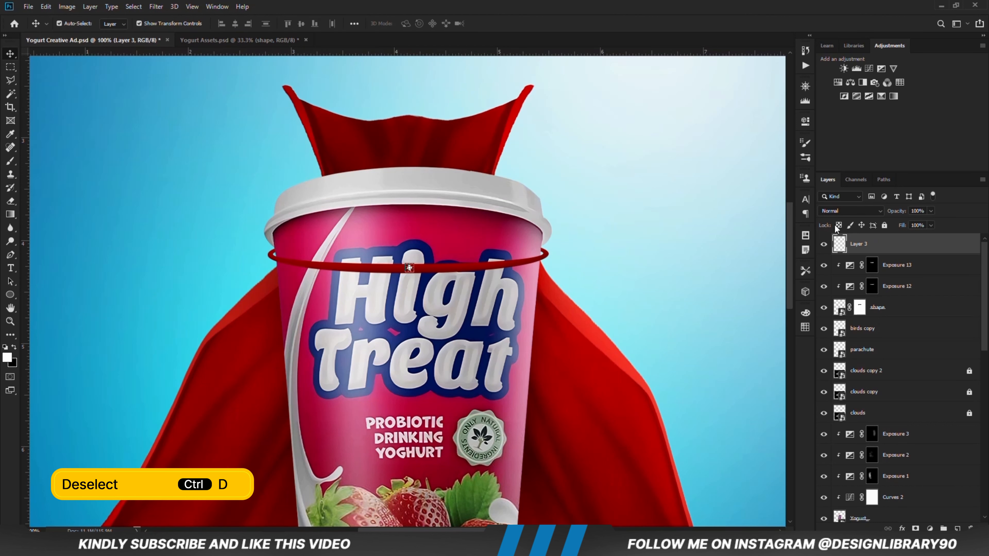
right_click(871, 251)
click(802, 240)
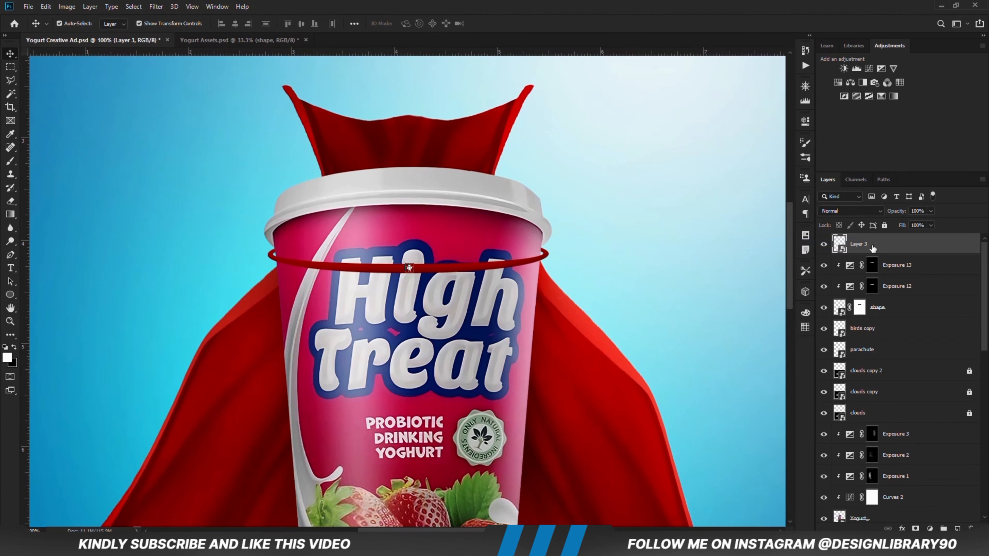
- Duplicate the diamond, place the copy on the ring left of the centre one and scale it to 83.33%
key(ctrl+j)
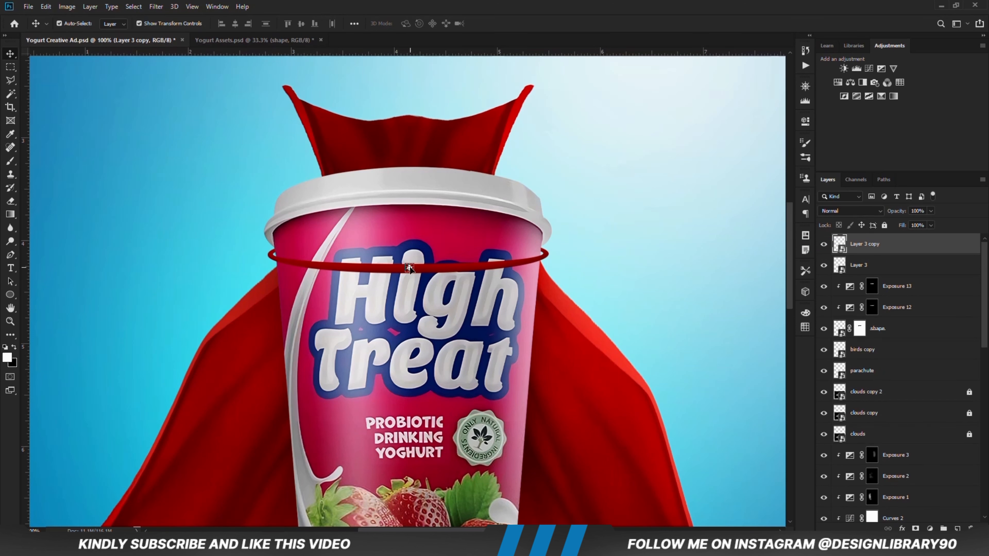
drag(409, 269, 352, 265)
key(ctrl+t)
key(Return)
click(171, 274)
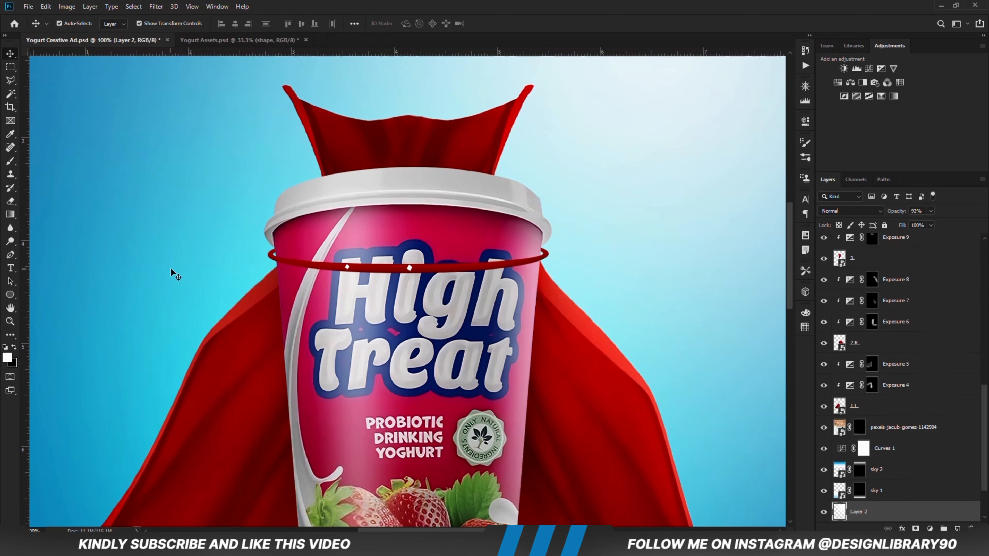
click(346, 267)
key(ctrl+t)
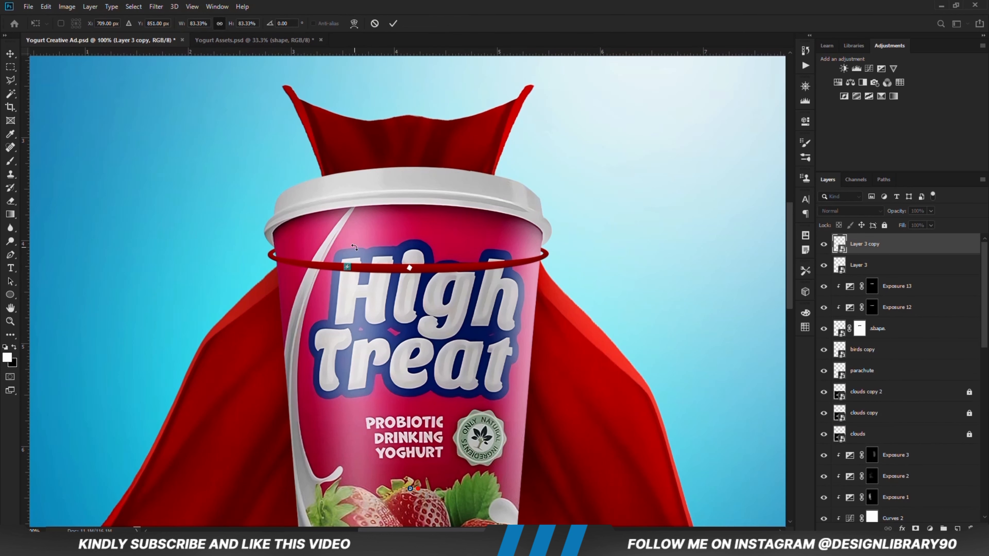
key(Return)
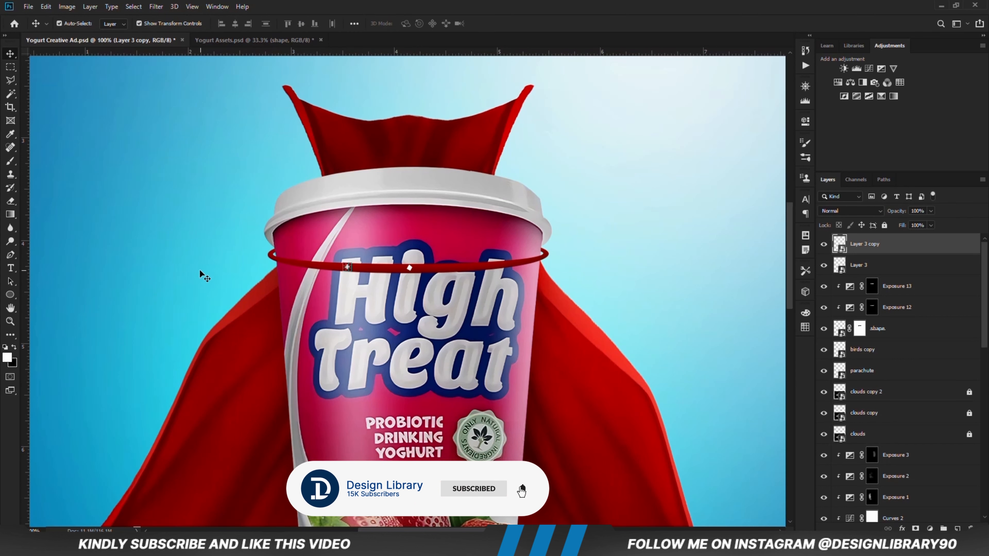
click(204, 276)
- Duplicate the smaller diamond and place the copy on the ring to the right of the centre diamond
click(347, 268)
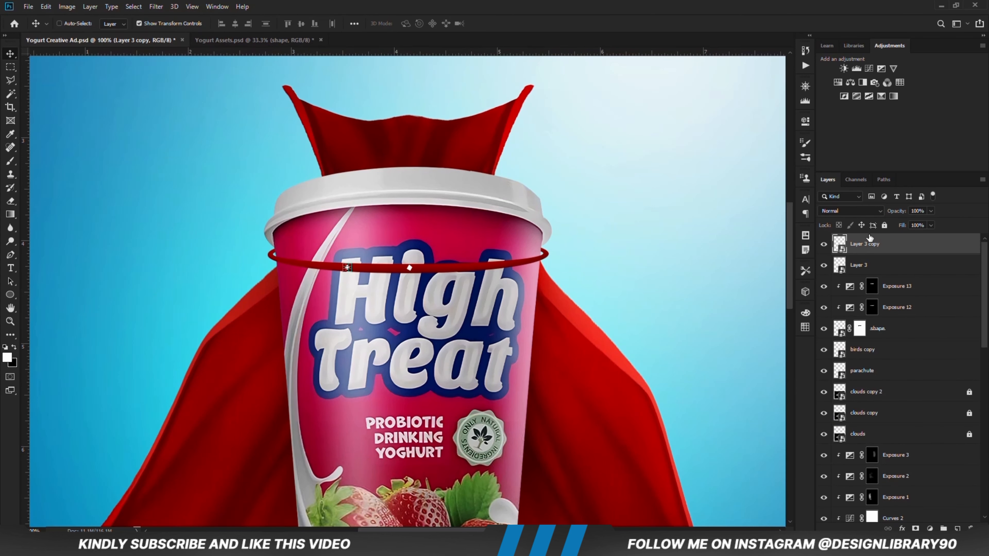
key(ctrl+j)
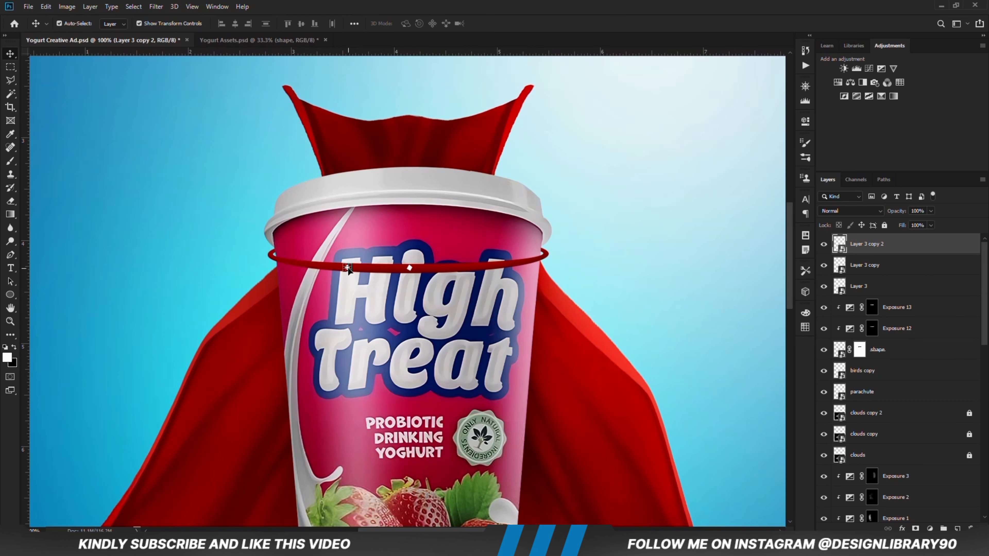
drag(348, 269, 461, 268)
key(Right)
key(Right)
key(Right)
key(Right)
click(119, 285)
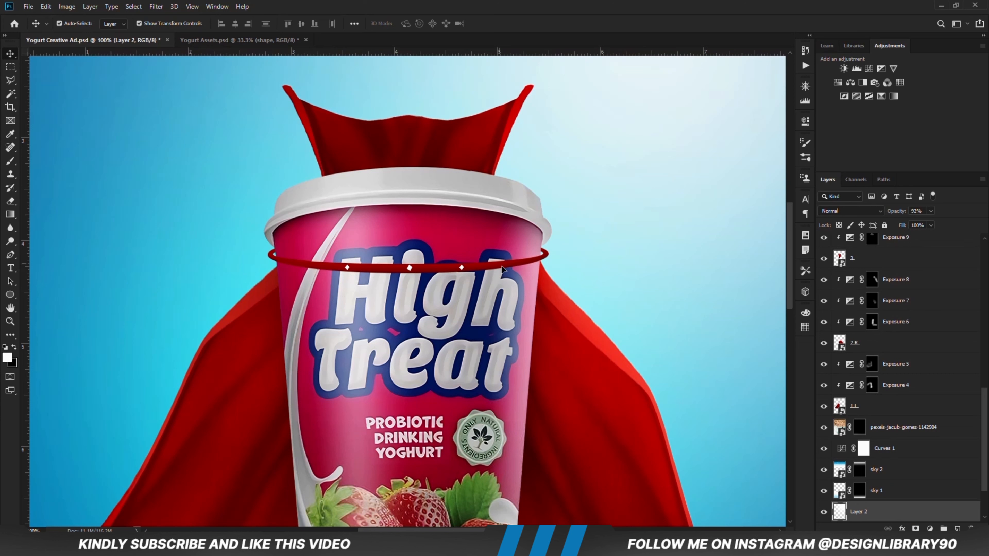
- Add a black Multiply drop shadow to the ring's shape layer with 100% opacity, 90° angle, distance 4 px, spread 13% and size 0 px
click(521, 272)
click(864, 297)
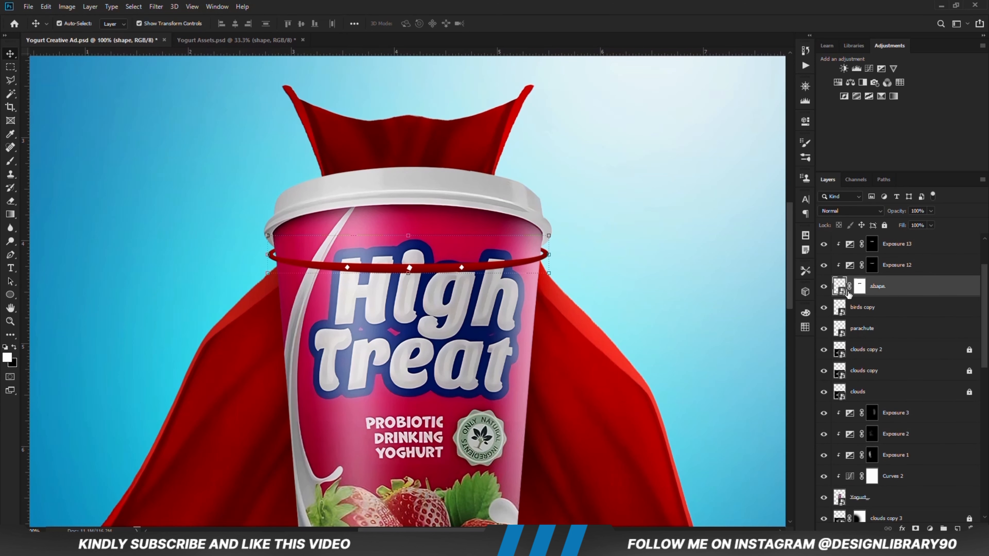
click(824, 286)
click(823, 286)
right_click(897, 295)
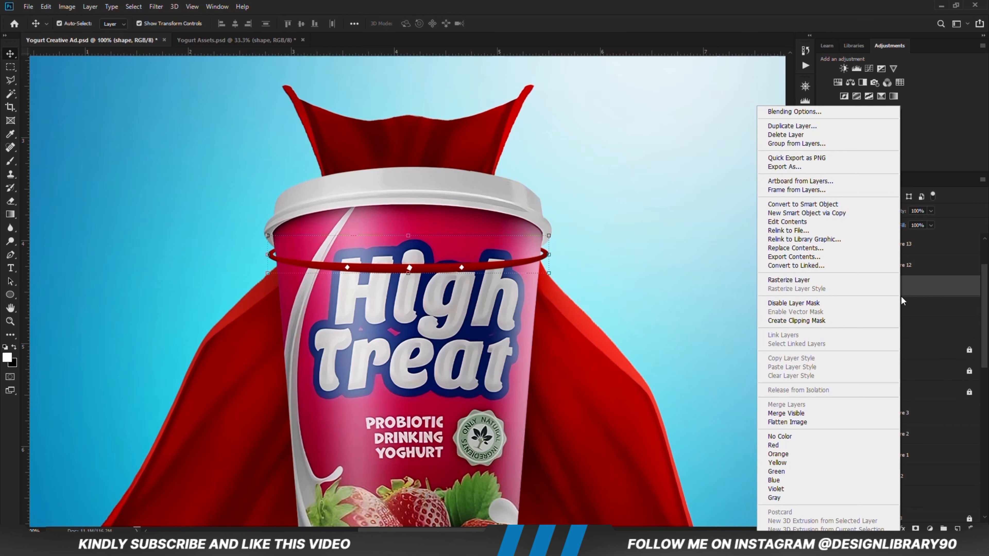
click(776, 113)
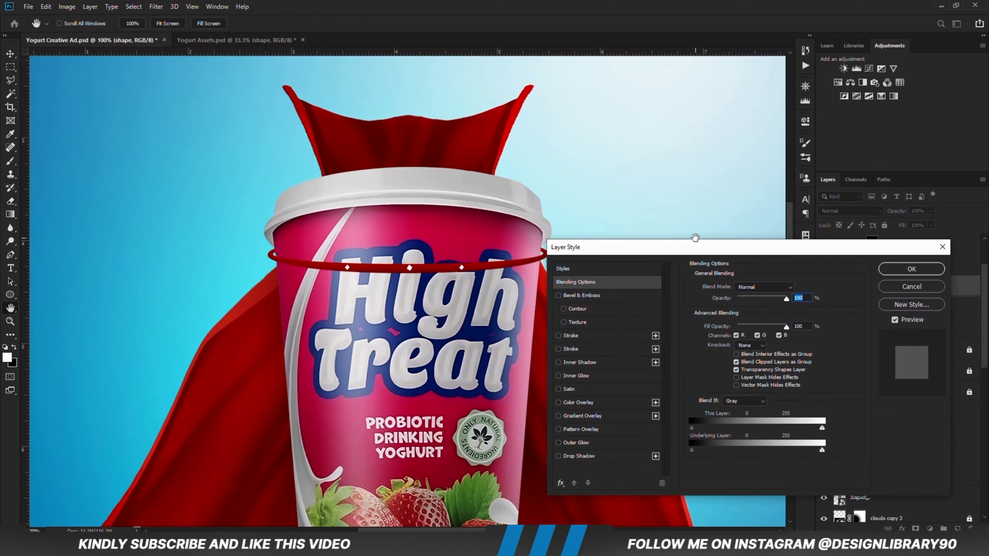
click(592, 454)
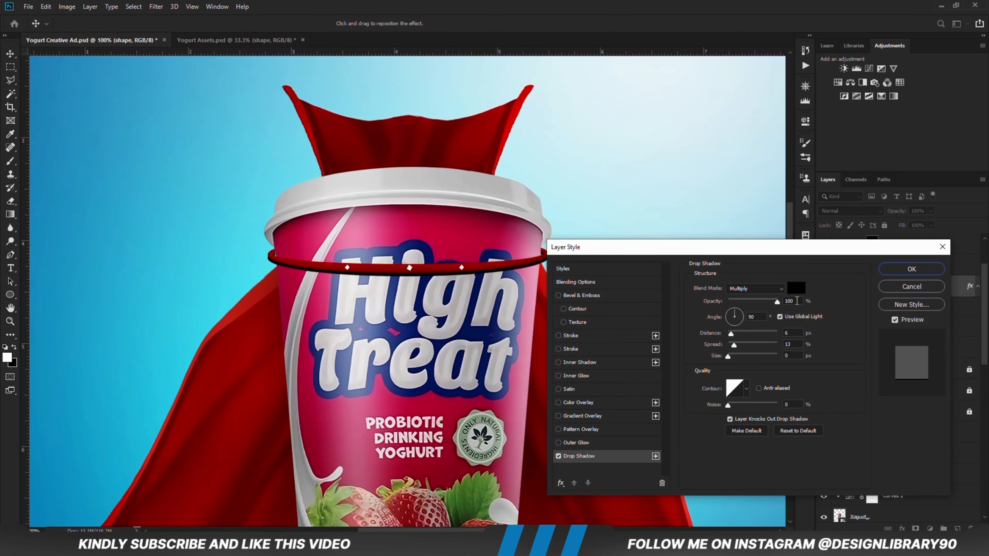
click(744, 316)
text(5)
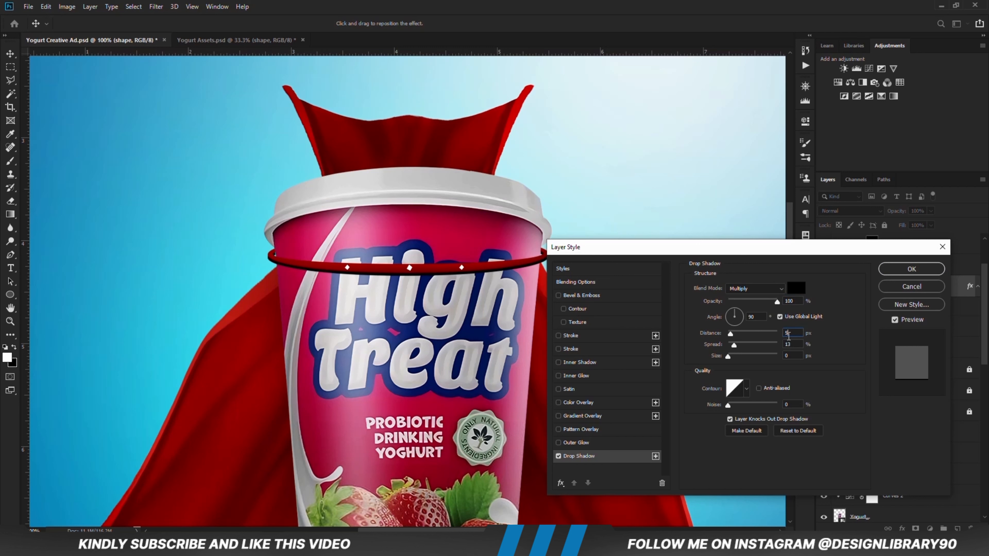
key(Down)
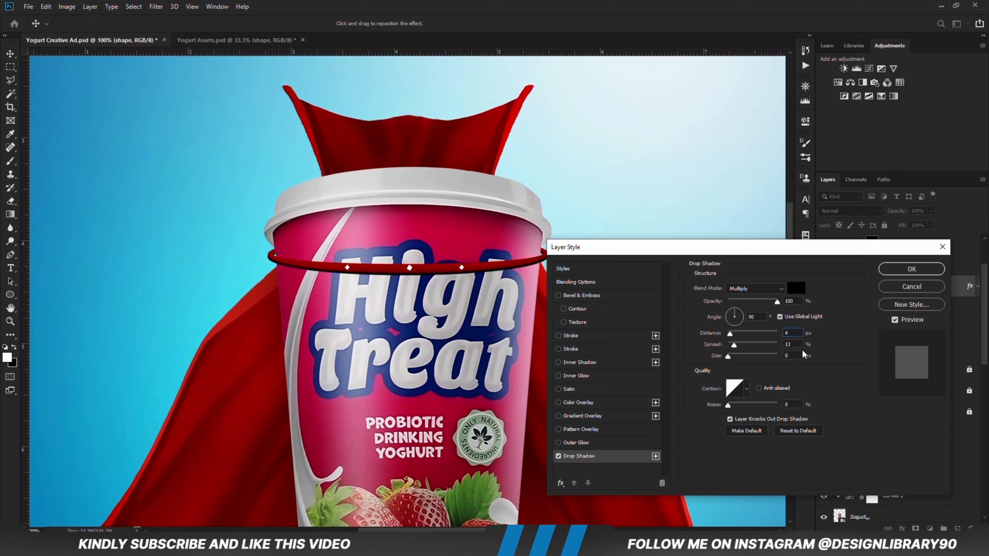
key(Tab)
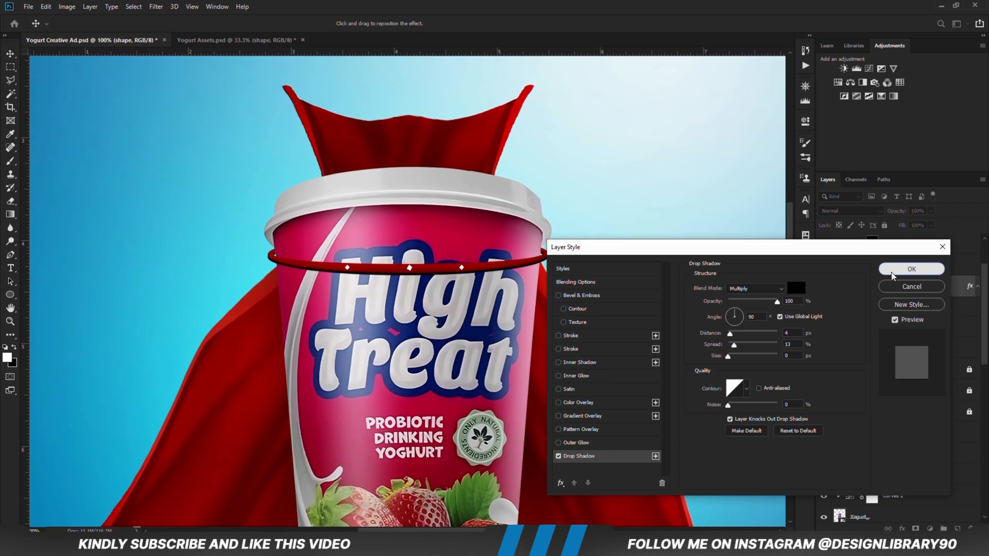
click(891, 272)
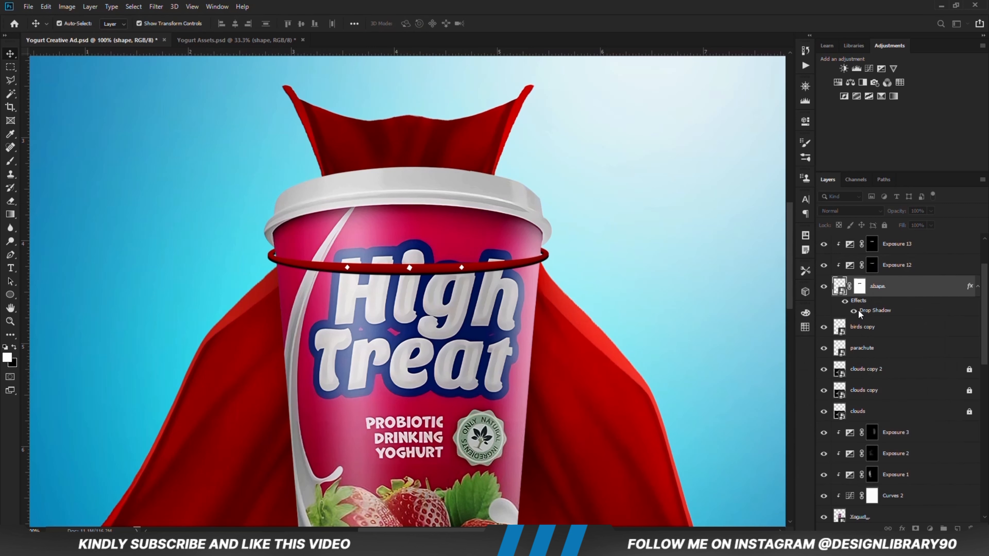
- Separate the ring's drop shadow effect into its own layer
click(977, 287)
right_click(978, 288)
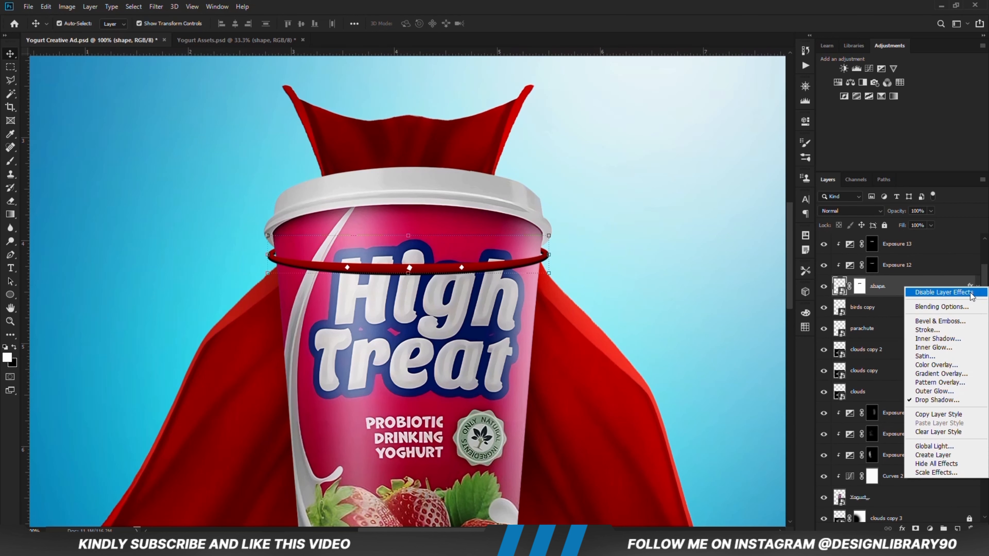
click(937, 459)
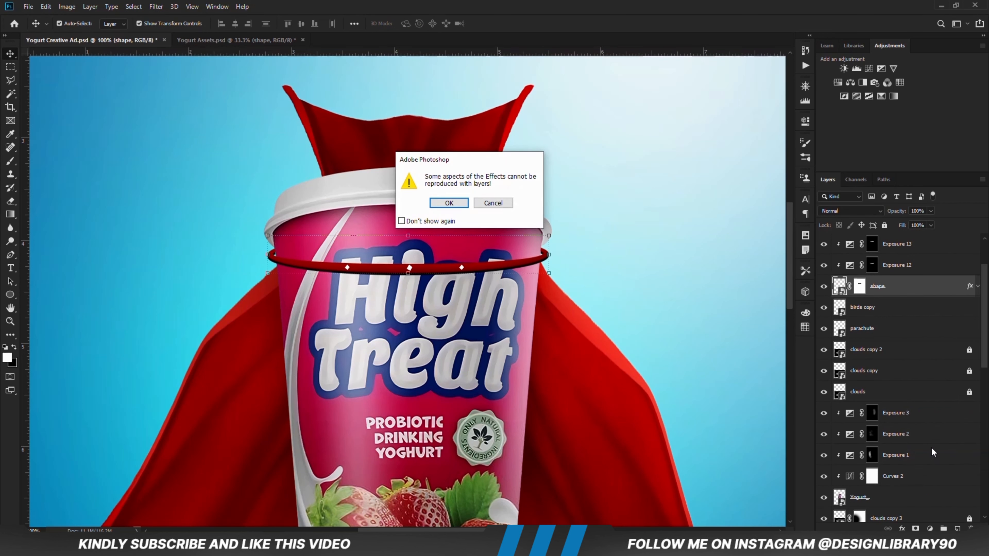
click(449, 203)
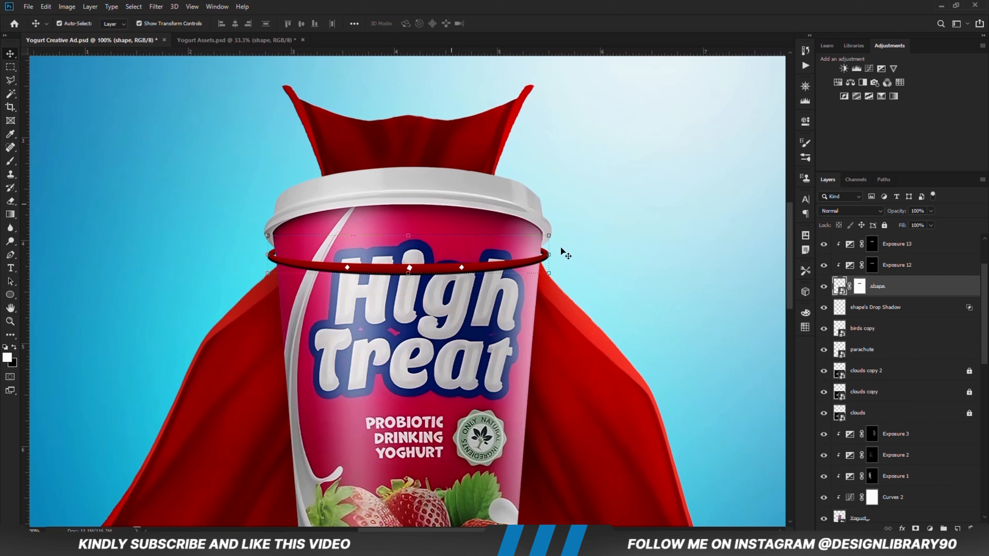
- Convert the separated drop shadow layer to a smart object and apply a Gaussian Blur with a 5.0 px radius
click(897, 310)
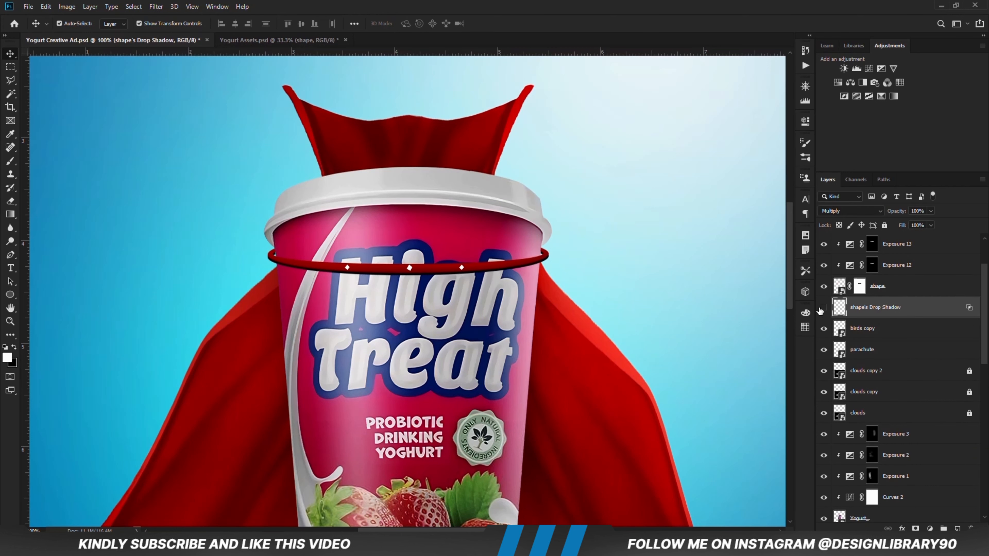
right_click(884, 307)
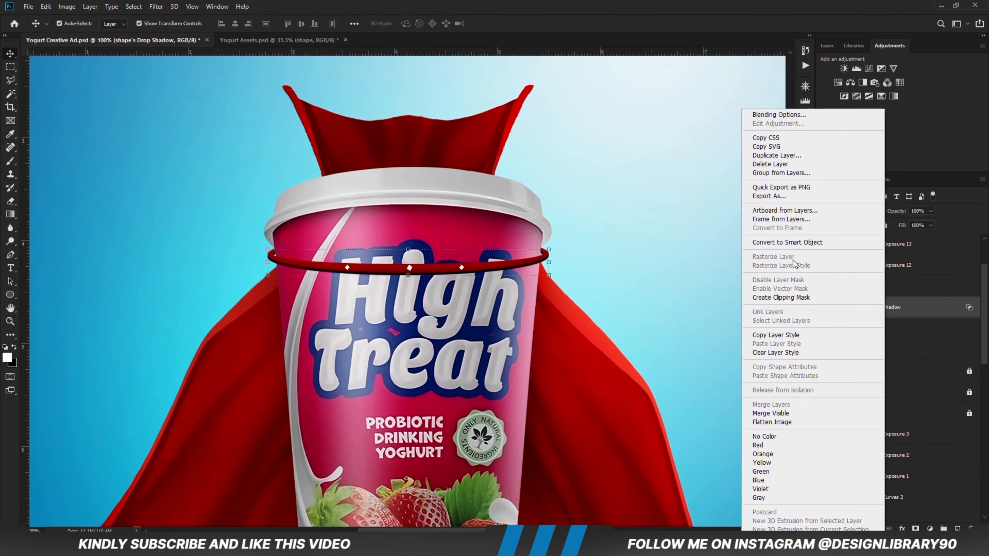
click(805, 244)
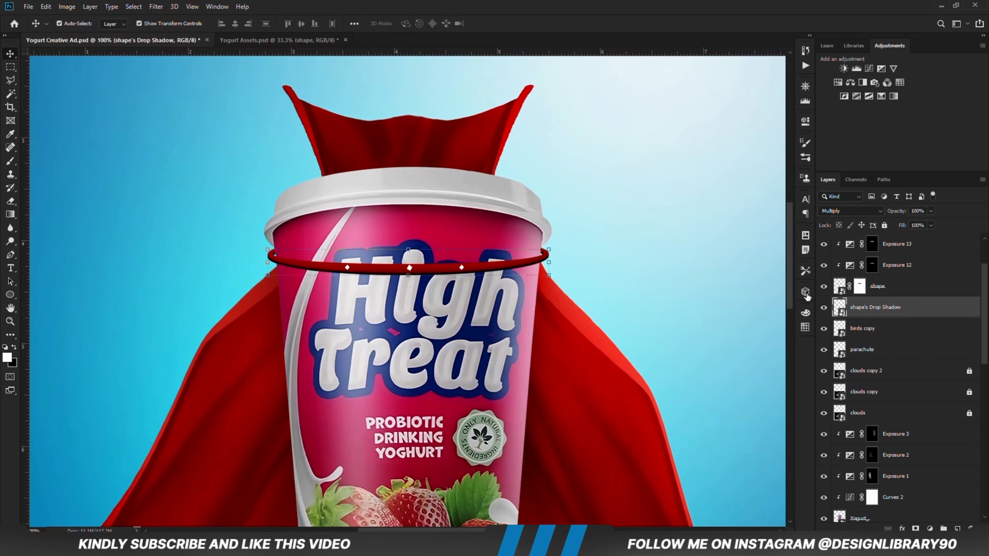
click(157, 6)
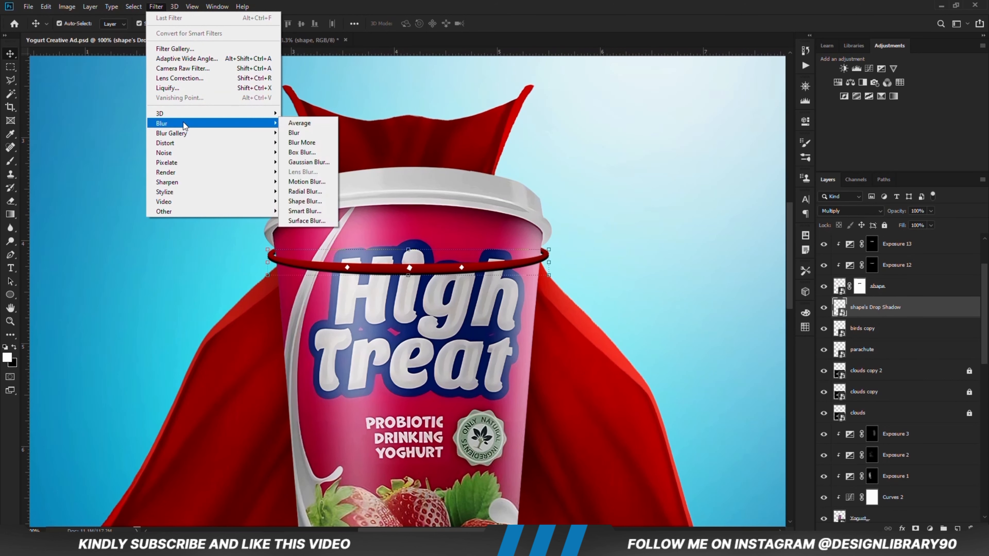
mouse_move(253, 113)
click(308, 161)
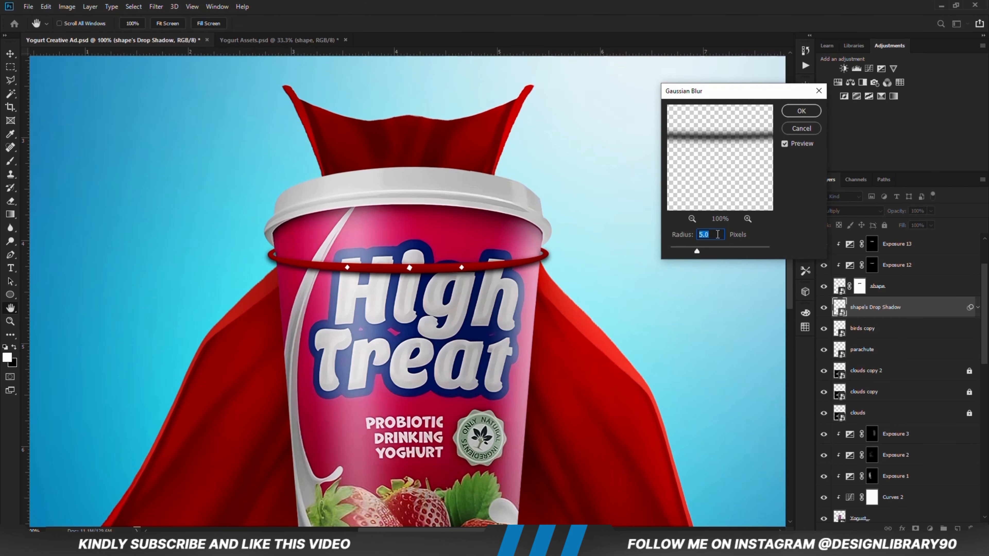
click(798, 112)
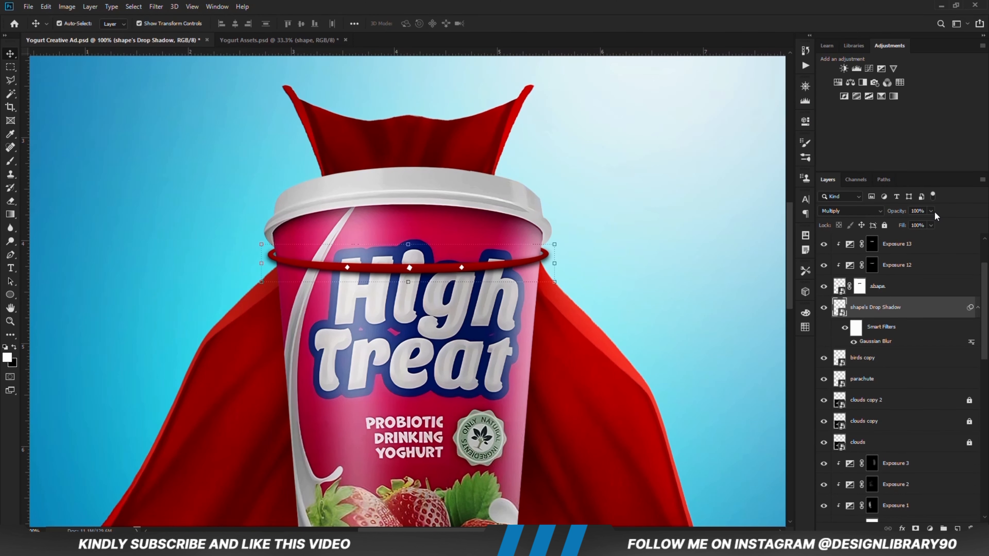
- Lower the ring's drop shadow layer to 82% opacity and mask out its ends with a black brush at 79% opacity
drag(926, 218, 924, 220)
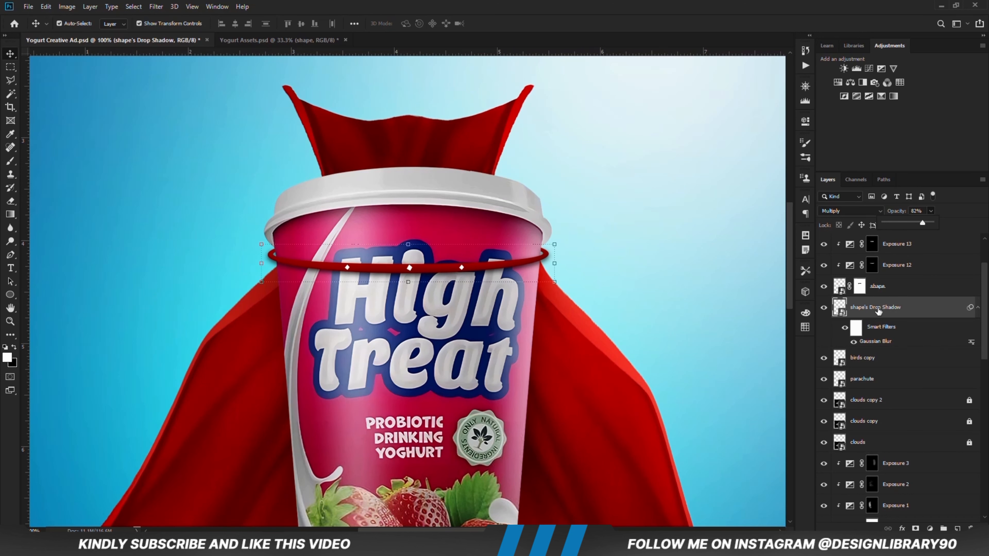
click(915, 529)
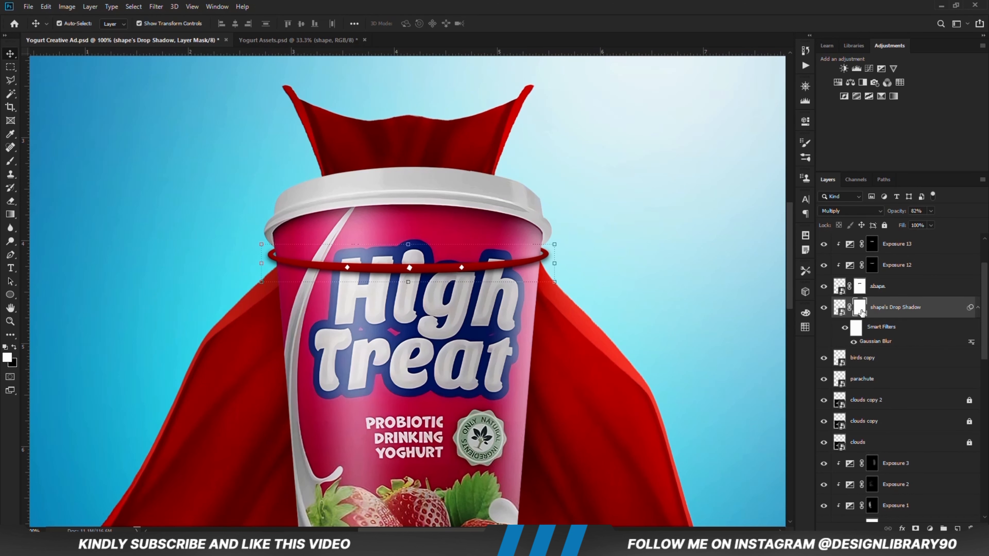
right_click(11, 161)
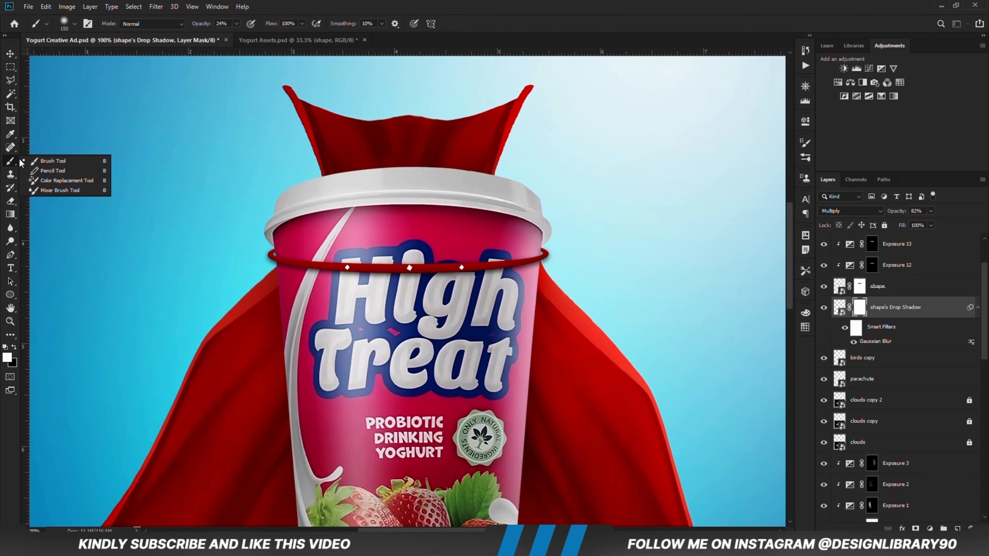
click(57, 161)
click(236, 23)
drag(235, 35, 257, 36)
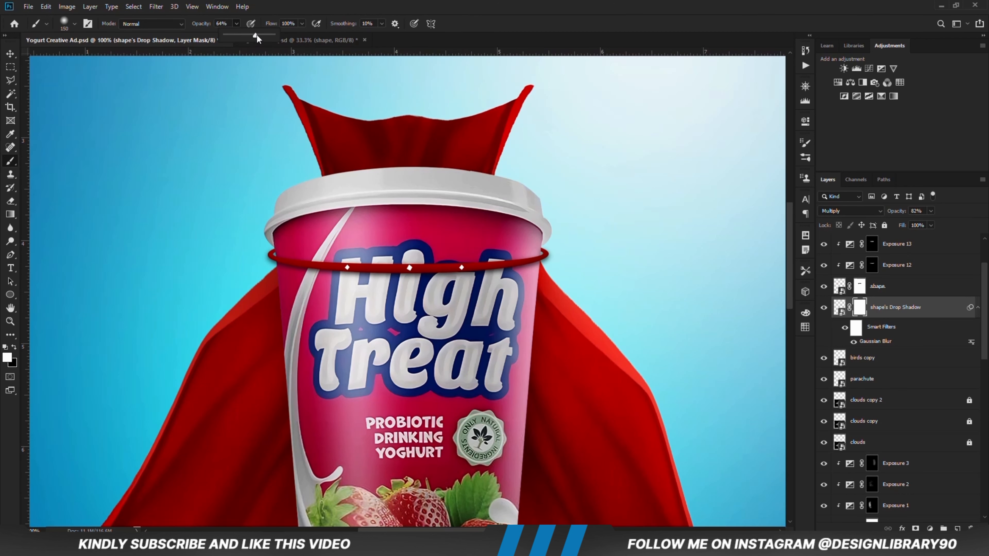
click(367, 2)
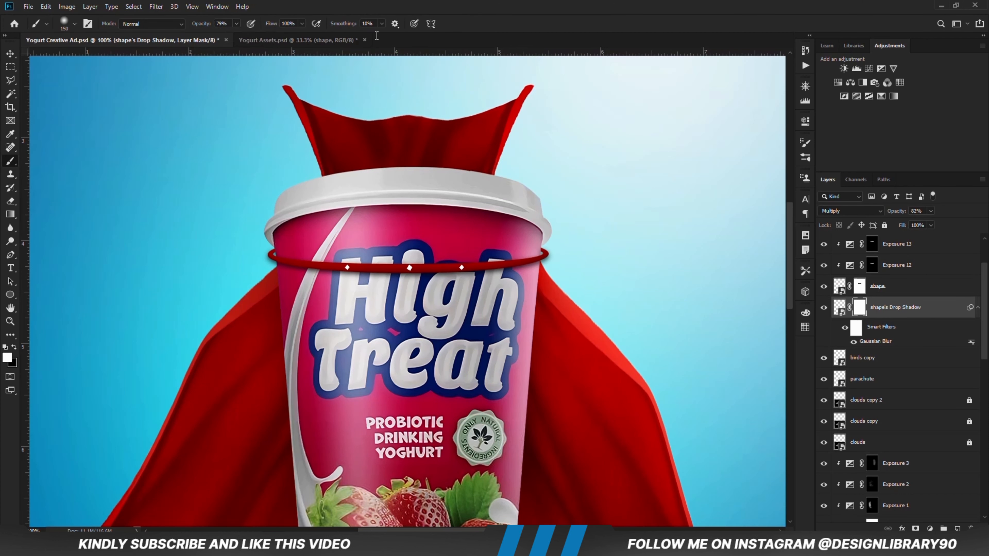
click(15, 347)
click(569, 249)
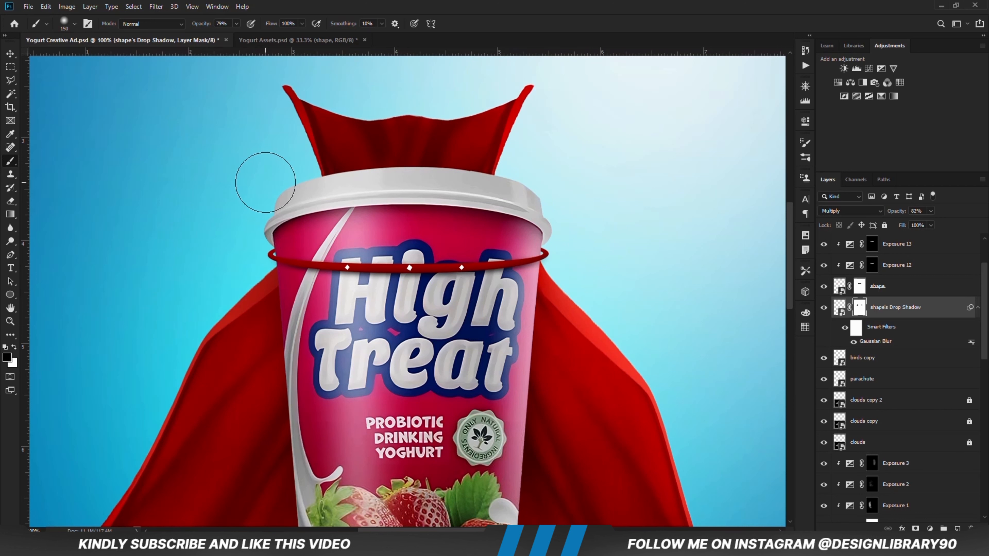
click(10, 54)
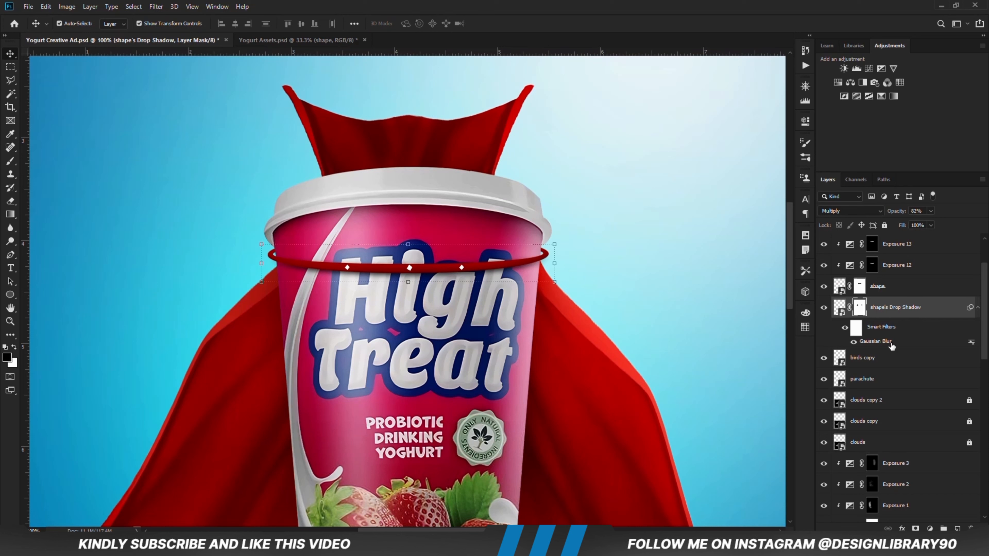
- Add an Exposure adjustment of about -2.78 clipped to the ring's shape layer and invert its mask to black
click(894, 288)
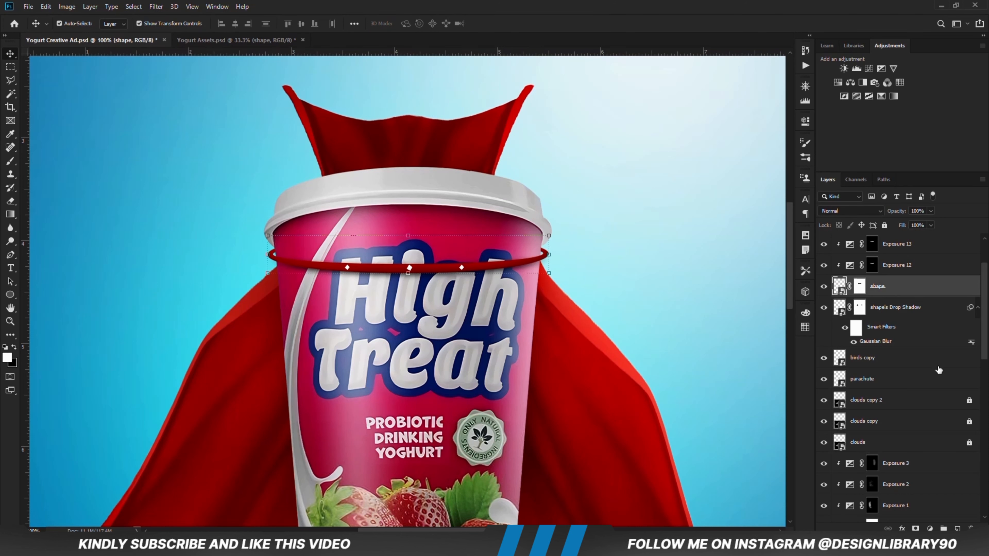
click(929, 529)
click(938, 407)
click(716, 292)
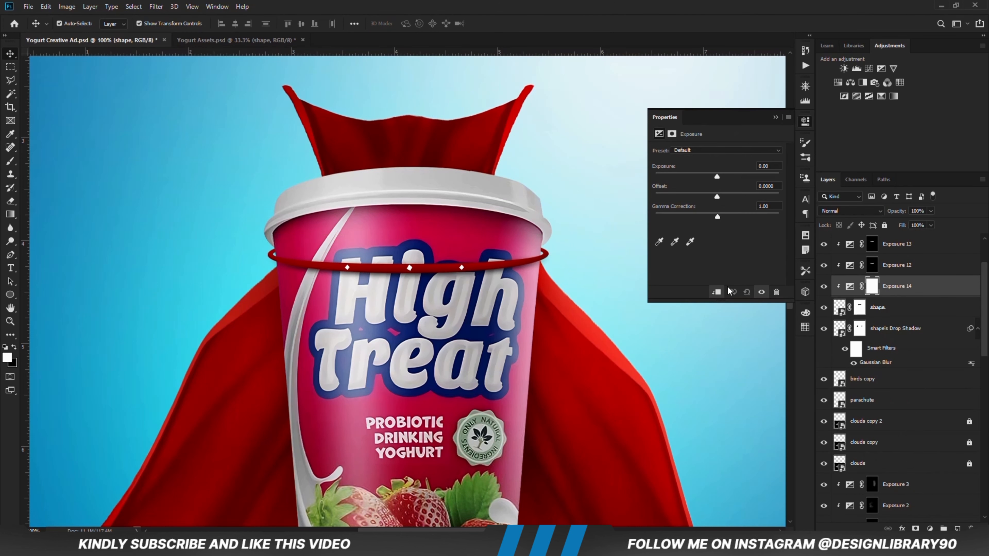
drag(715, 176, 688, 176)
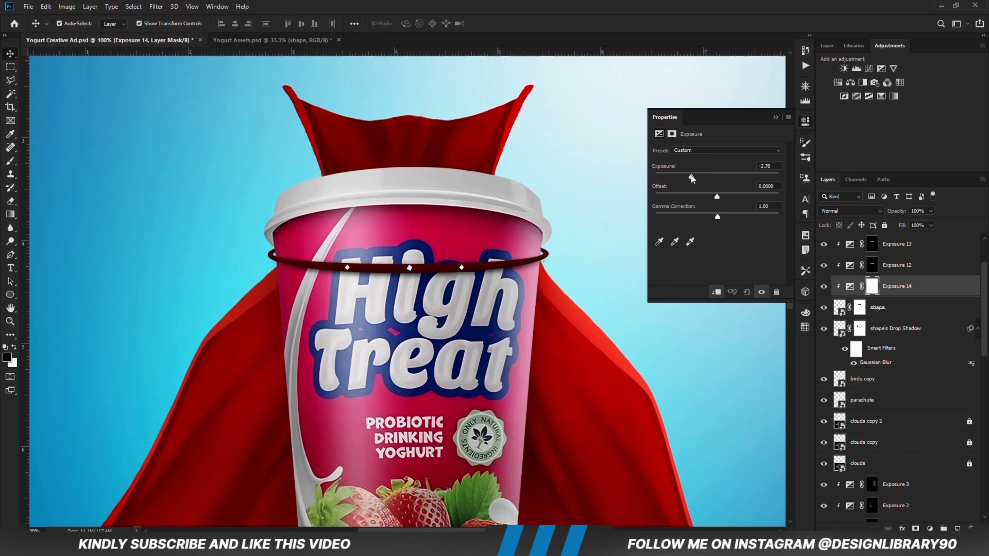
click(777, 117)
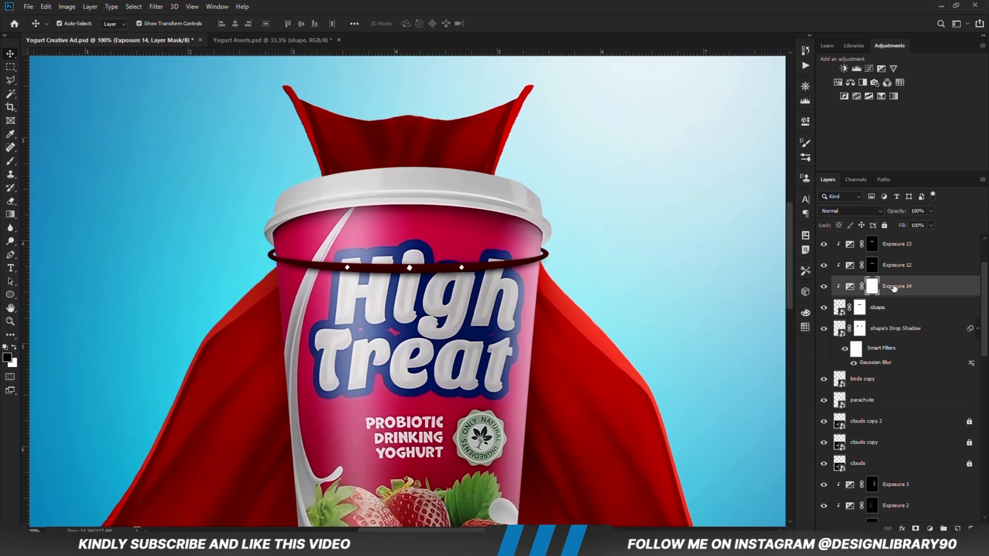
key(ctrl+i)
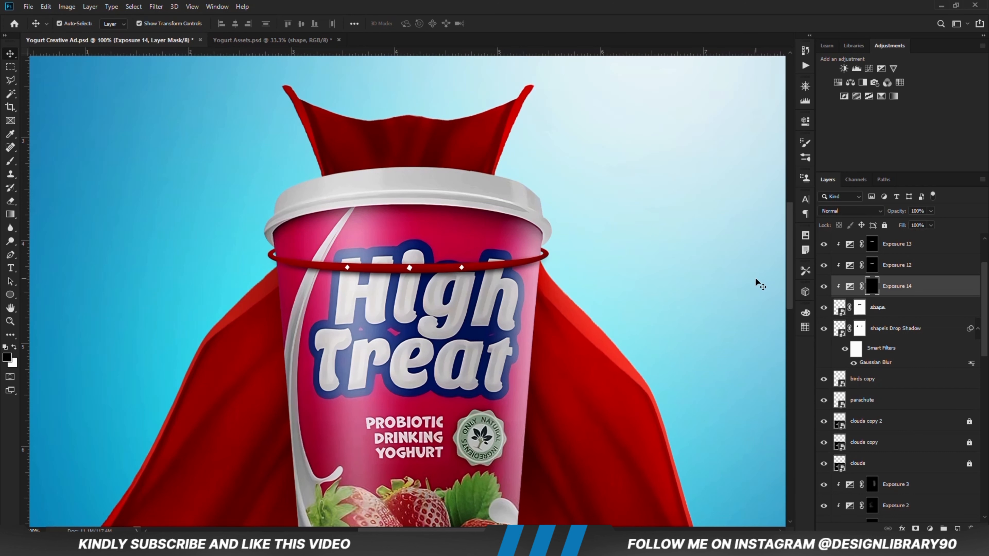
- Darken the ring's ends by painting white on the new Exposure mask with a soft brush at 52% opacity
click(10, 161)
click(55, 160)
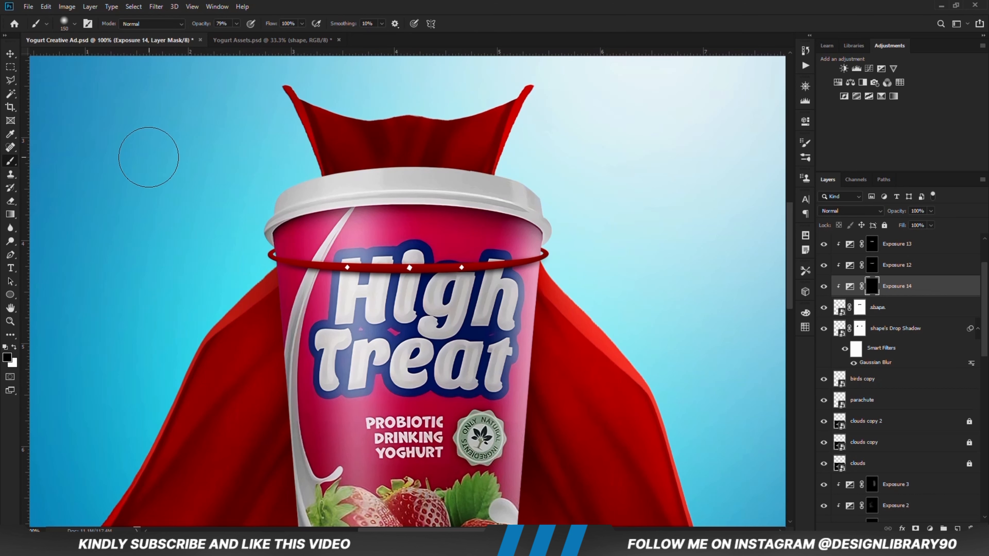
click(236, 25)
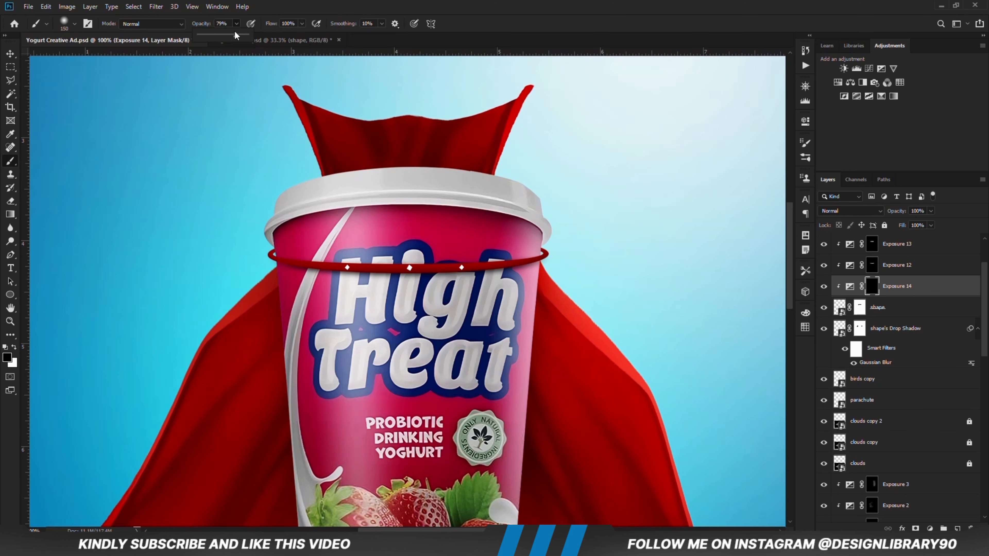
click(286, 5)
click(14, 347)
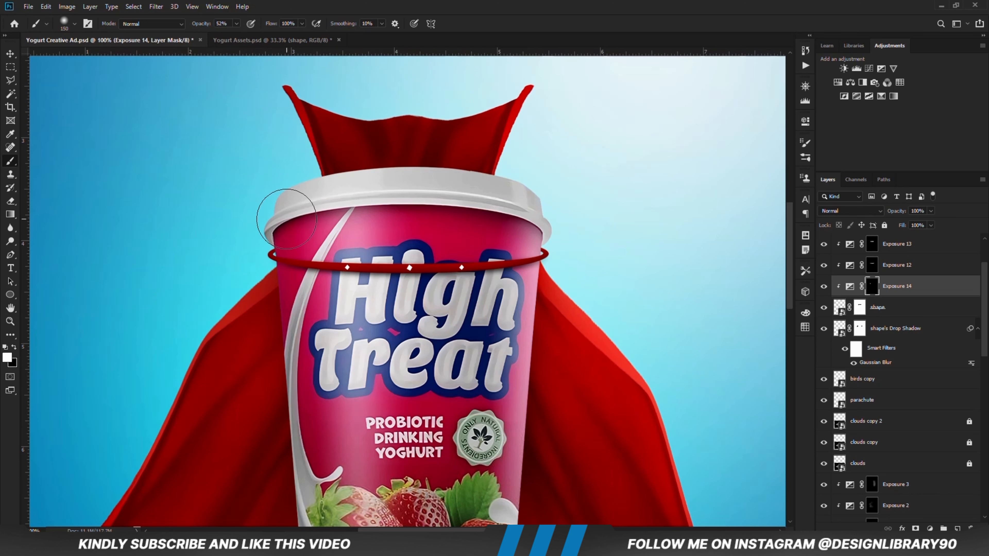
key(bracketleft)
key(bracketleft)
key(bracketleft)
key(ctrl+minus)
key(ctrl+minus)
key(ctrl+minus)
key(ctrl+minus)
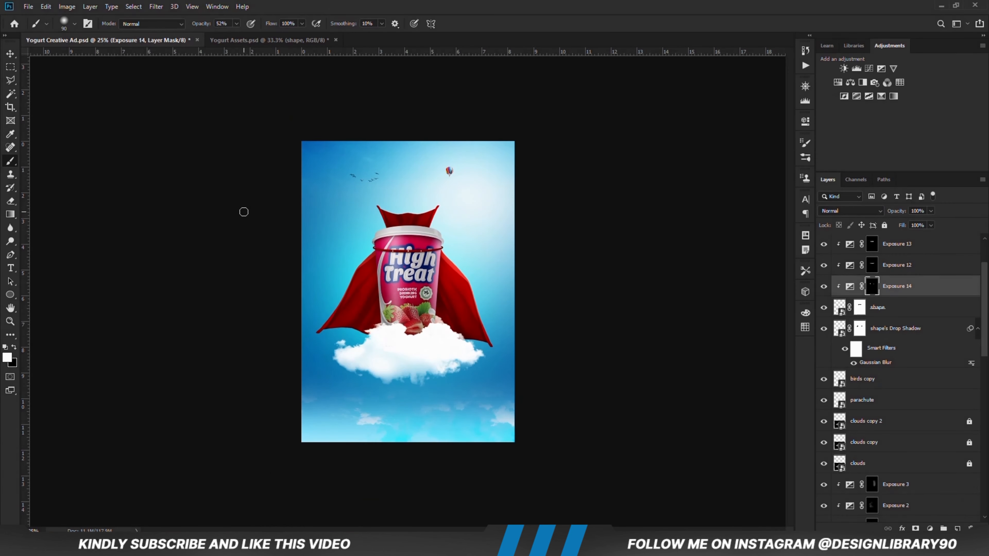
click(10, 53)
click(142, 196)
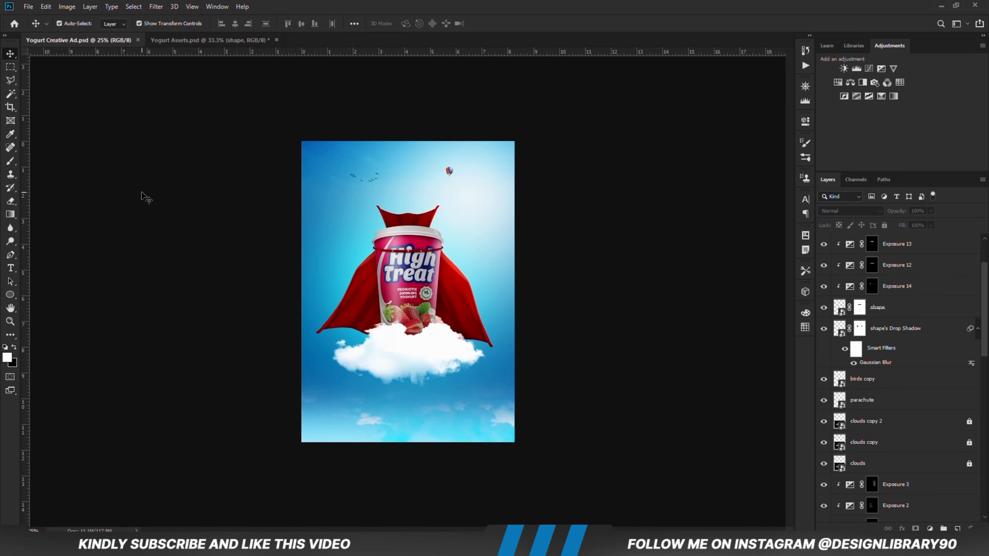
- Group all layers from Layer 3 copy 2 down to the lowest cape layer, leaving the background layers out
key(ctrl+plus)
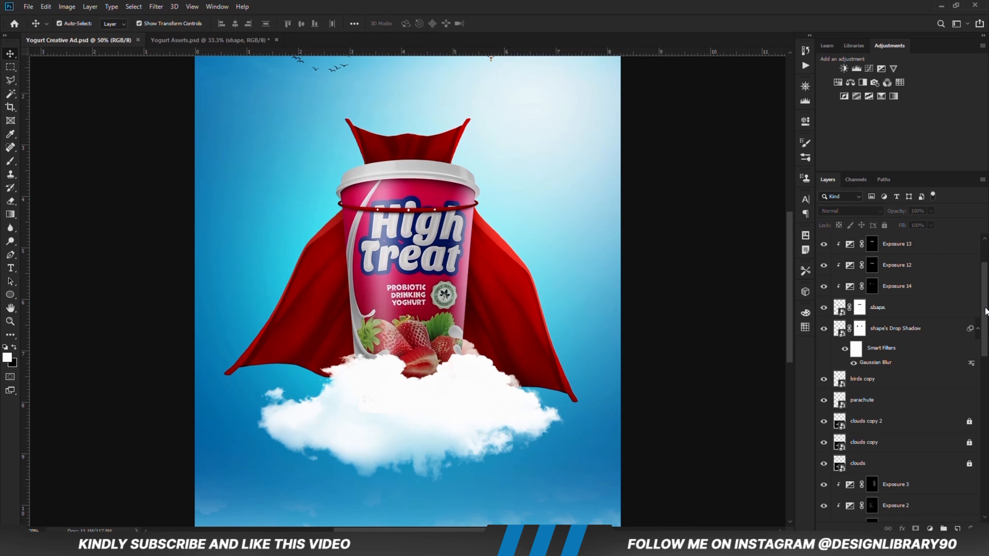
scroll(986, 310, up, 3)
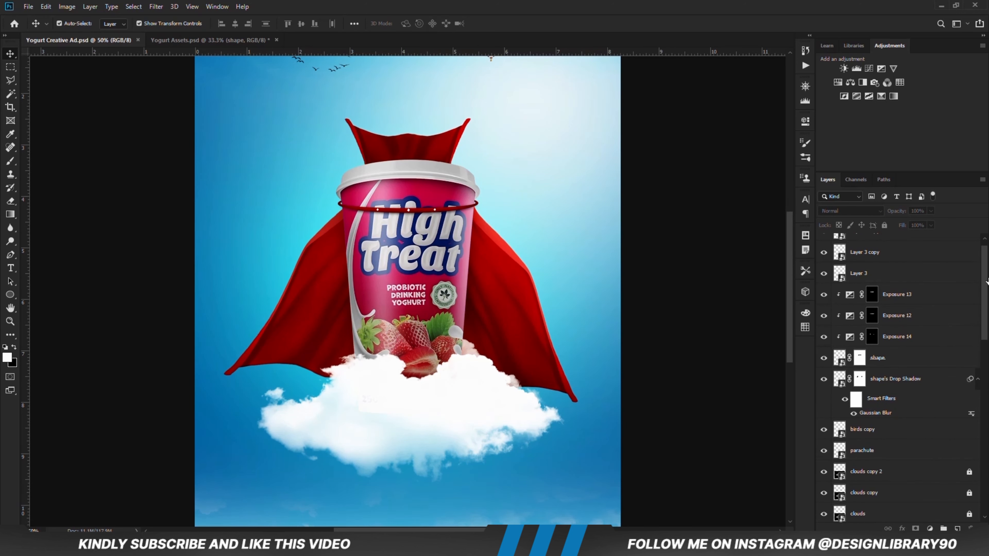
scroll(954, 269, up, 1)
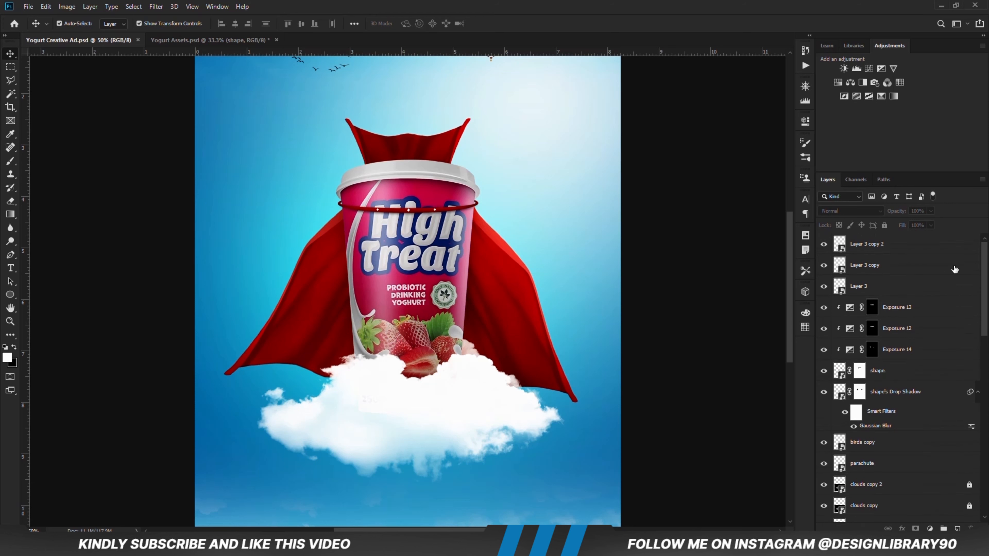
click(899, 253)
scroll(983, 274, down, 5)
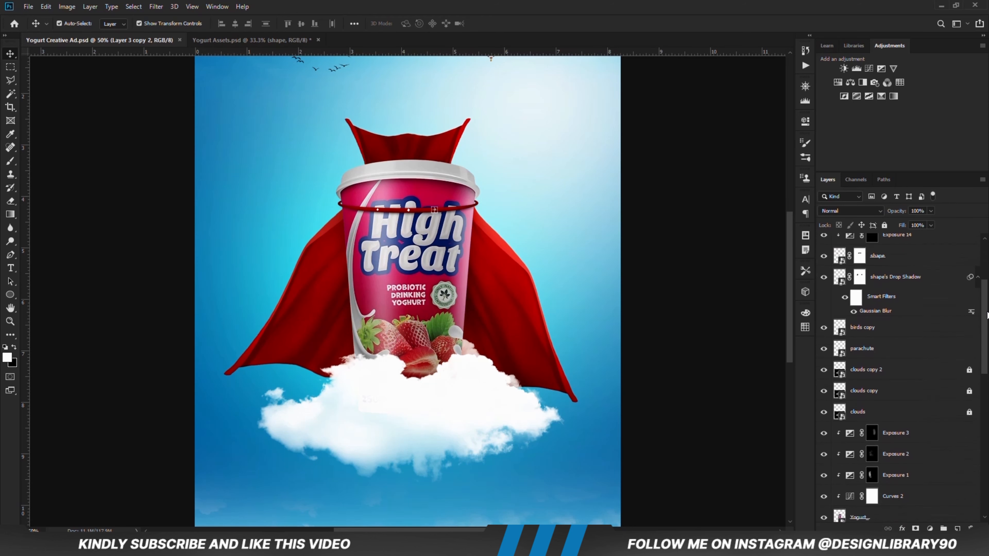
scroll(986, 260, up, 5)
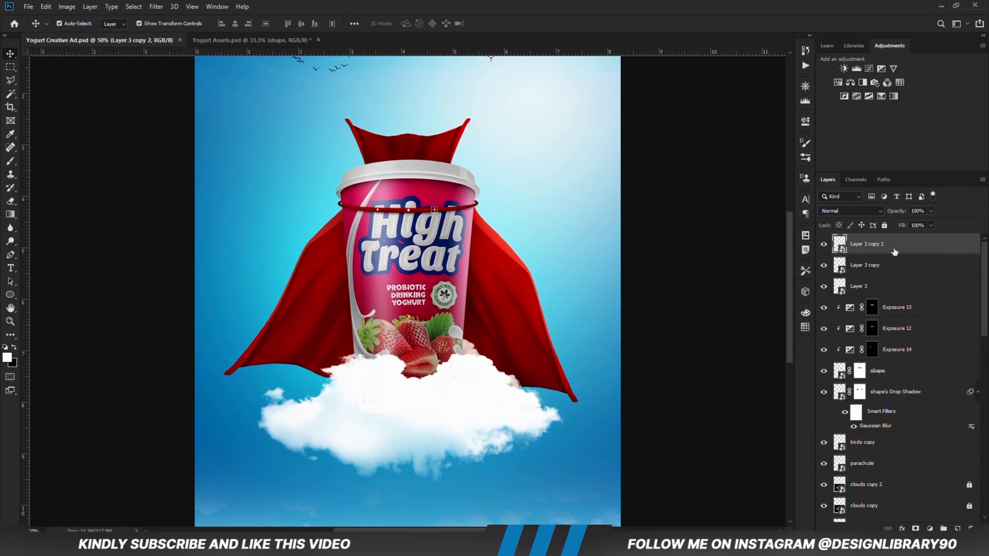
scroll(987, 268, down, 8)
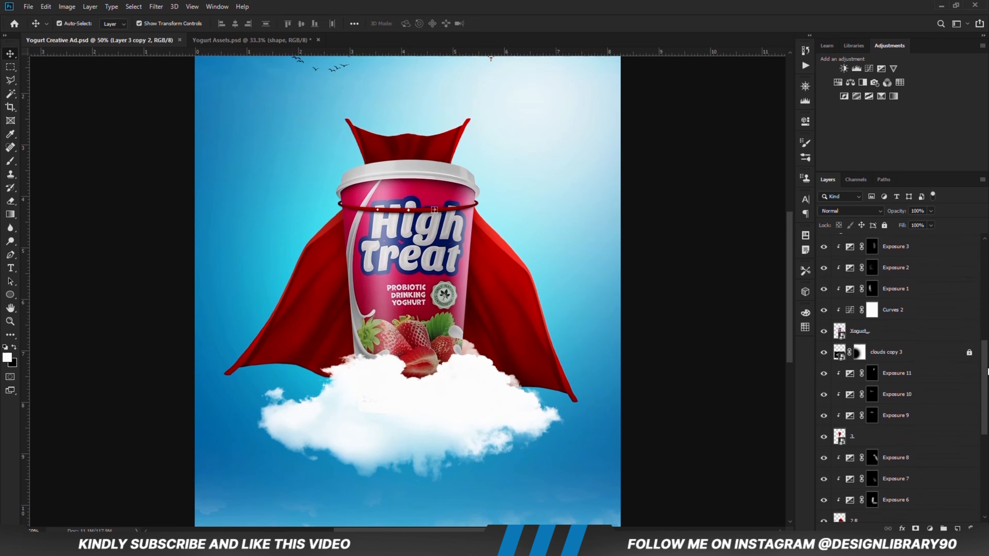
scroll(903, 374, down, 1)
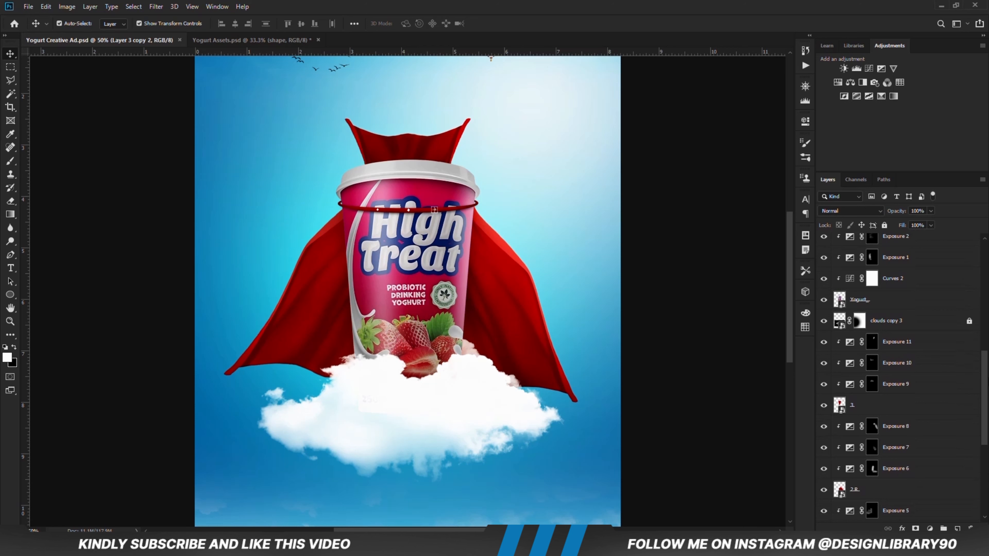
scroll(903, 373, down, 3)
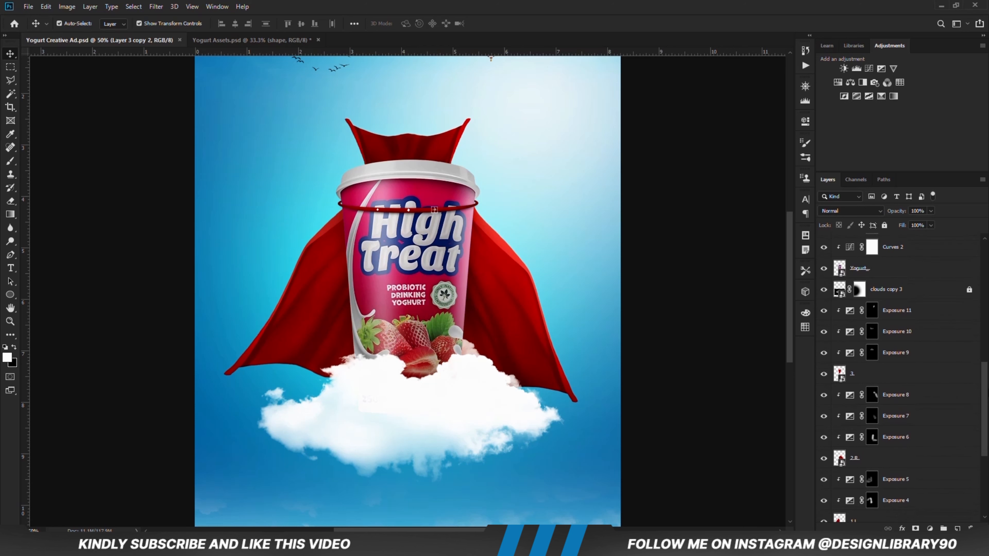
scroll(895, 378, down, 3)
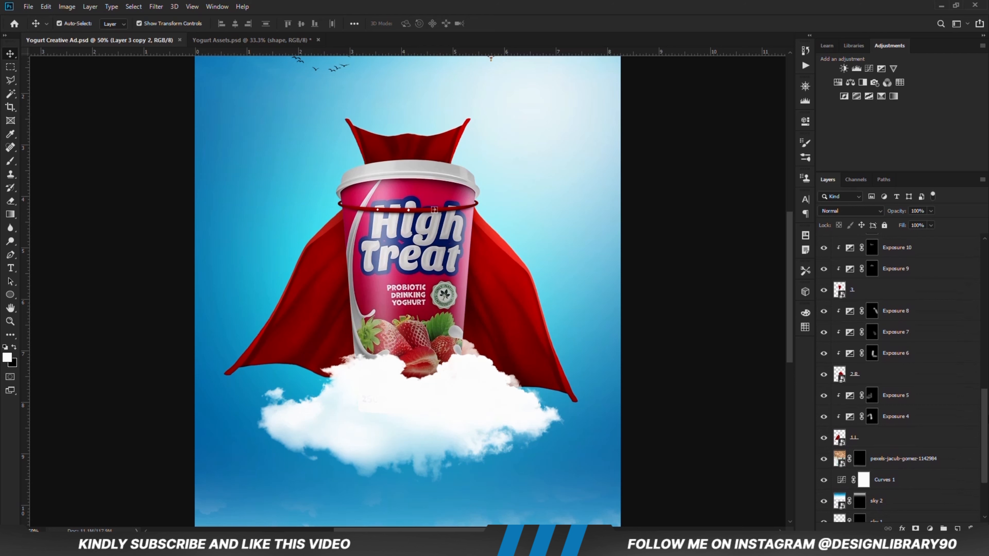
shift+click(868, 442)
scroll(915, 401, up, 8)
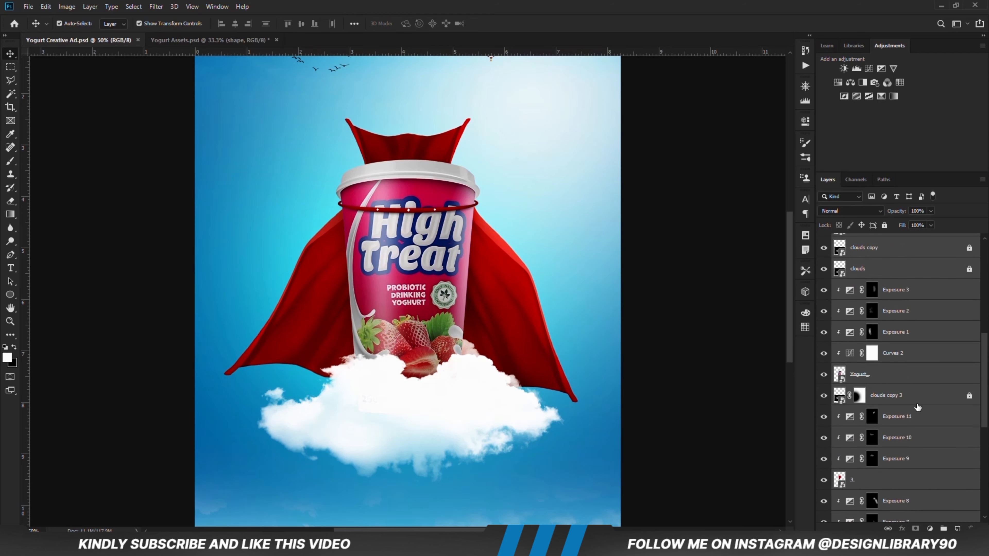
scroll(911, 409, up, 2)
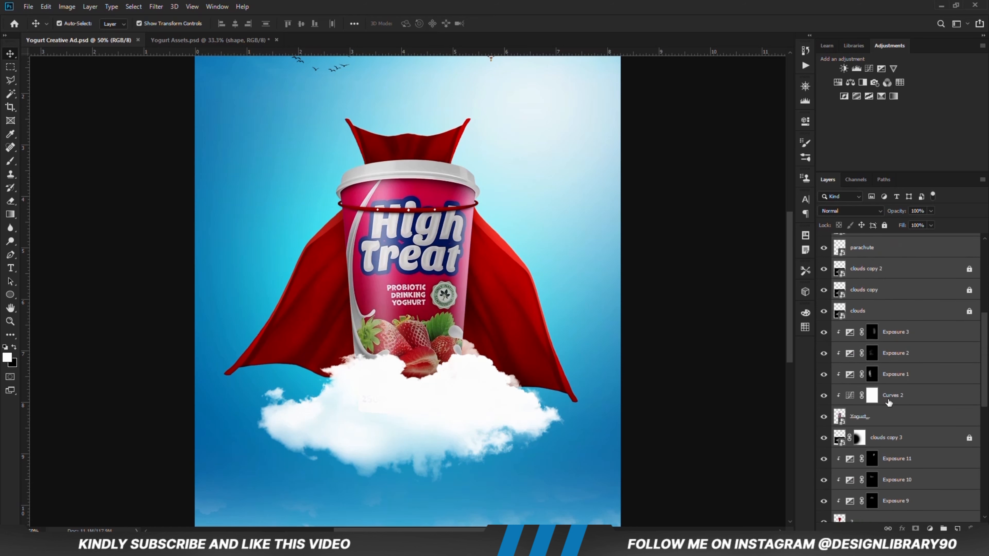
scroll(889, 401, up, 1)
key(ctrl+g)
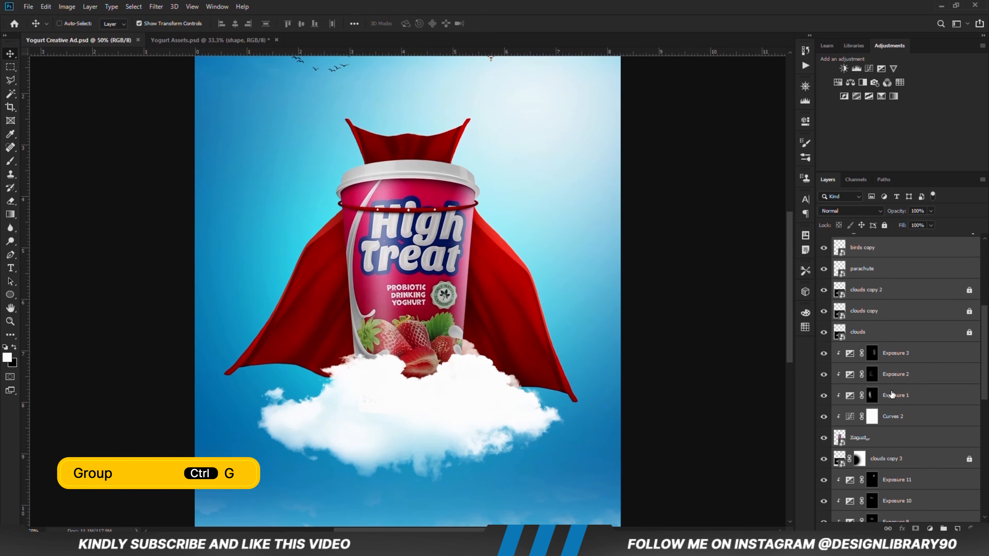
- Move the birds copy and parachute layers out of Group 1 to the top of the layer stack
click(824, 241)
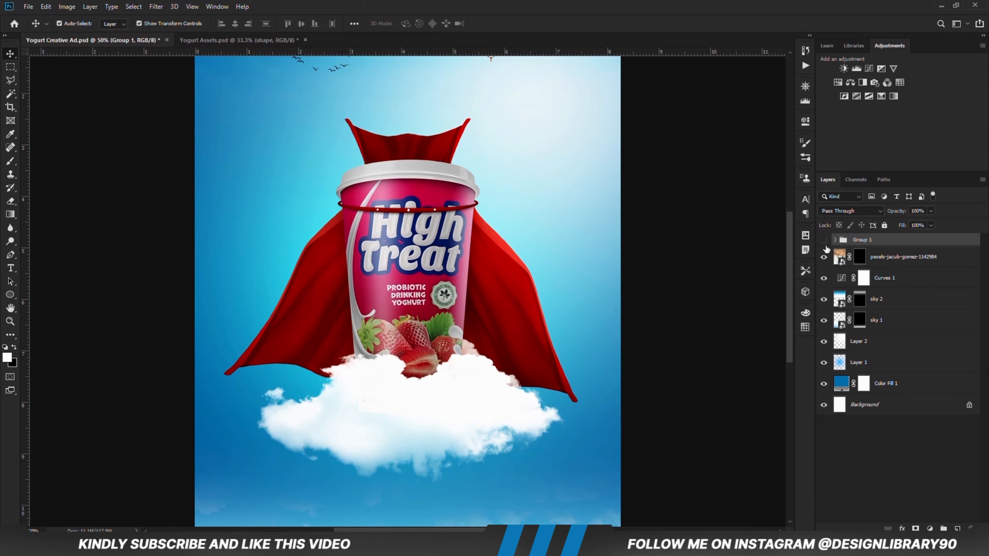
click(825, 241)
click(835, 240)
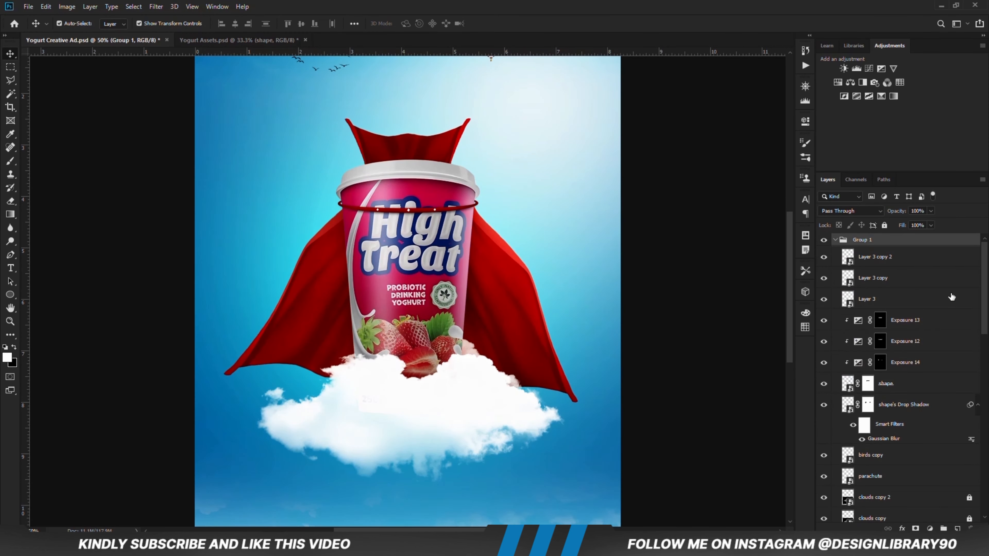
scroll(907, 354, down, 5)
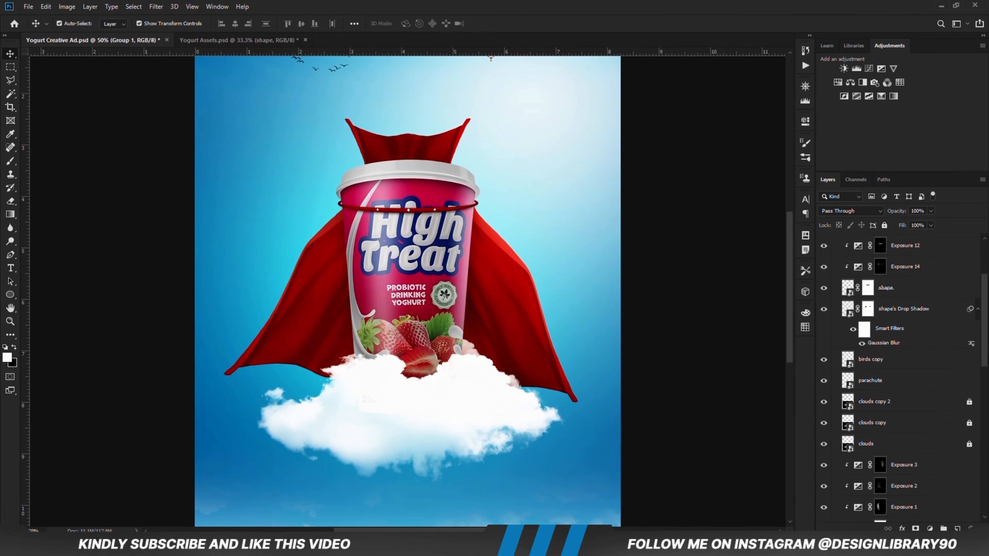
click(907, 354)
shift+click(894, 368)
drag(892, 358, 884, 235)
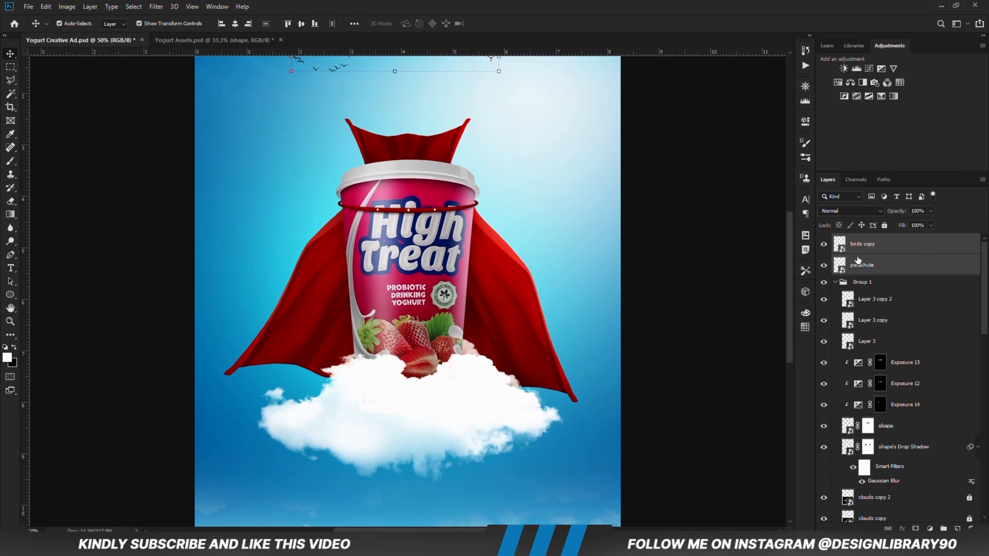
- Collapse Group 1 and hide it to check which elements remain outside the group
click(834, 283)
click(869, 283)
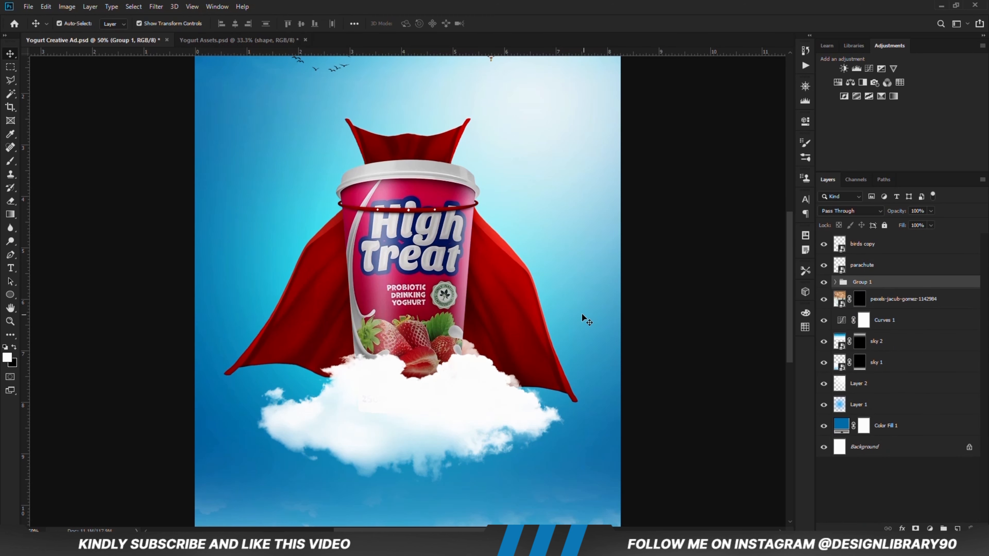
scroll(571, 310, down, 1)
click(823, 282)
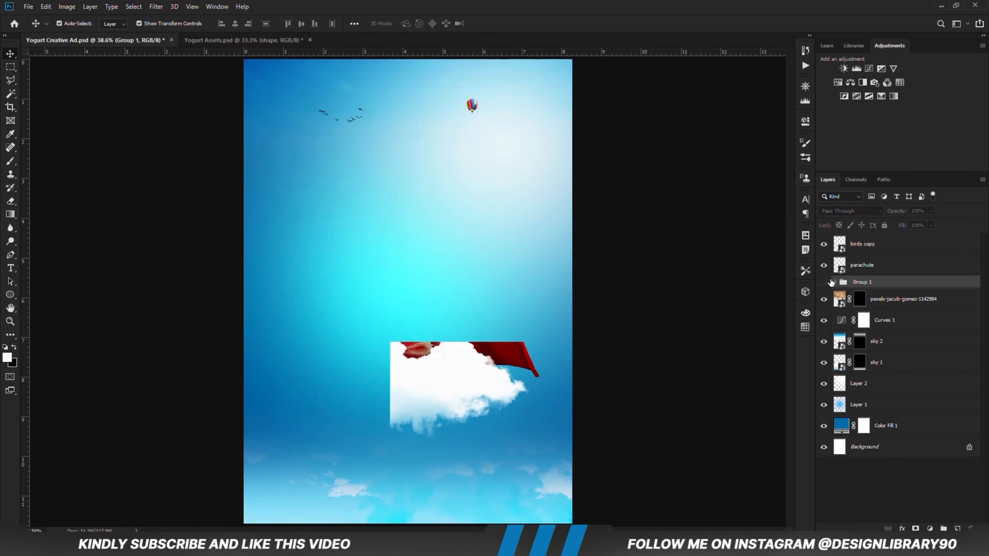
- Make Group 1 visible again and duplicate it, with the copy expanded to show its layers
click(823, 282)
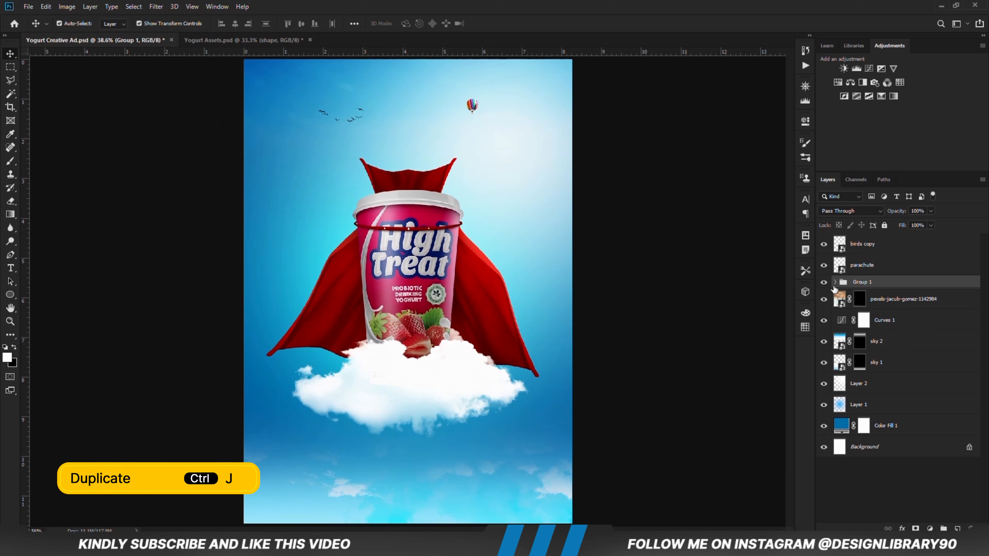
key(ctrl+j)
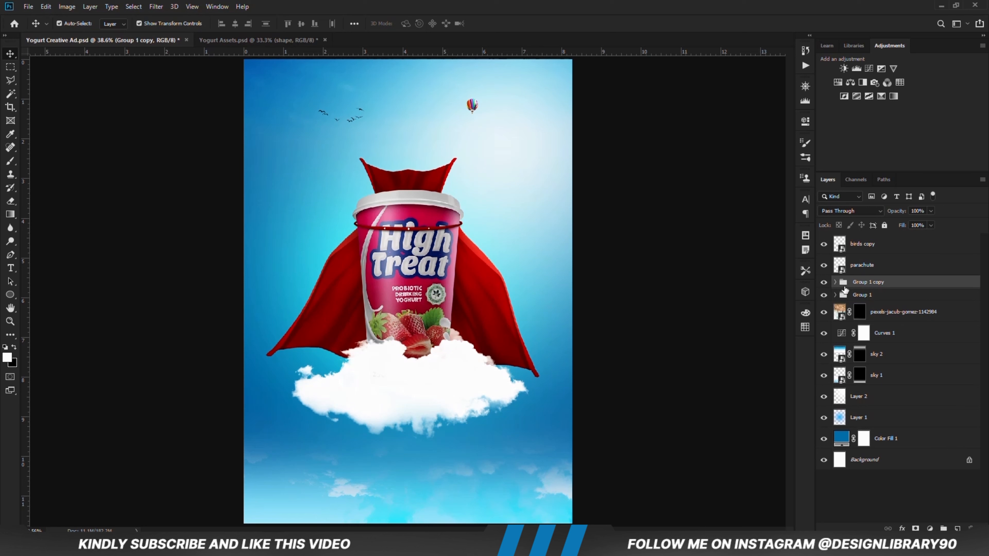
click(835, 282)
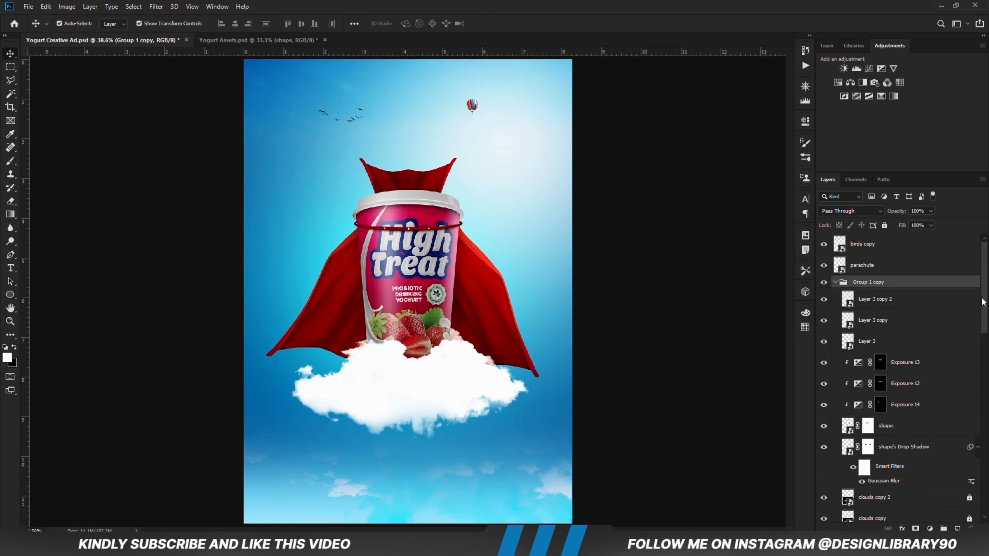
- Unlock and delete the clouds copy 2, clouds copy, clouds and clouds copy 3 layers inside Group 1 copy
drag(984, 301, 975, 346)
scroll(972, 353, down, 2)
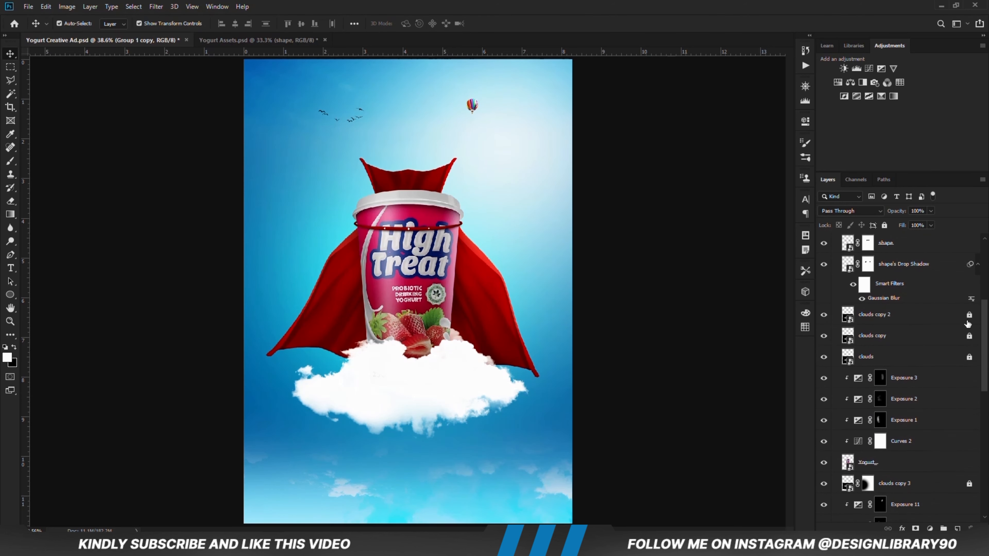
click(922, 315)
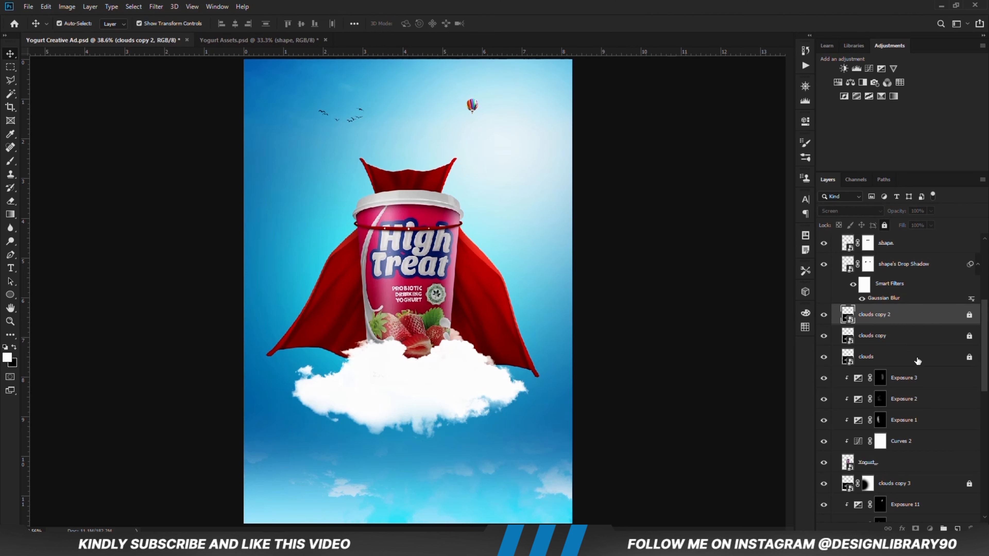
shift+click(917, 360)
ctrl+click(937, 489)
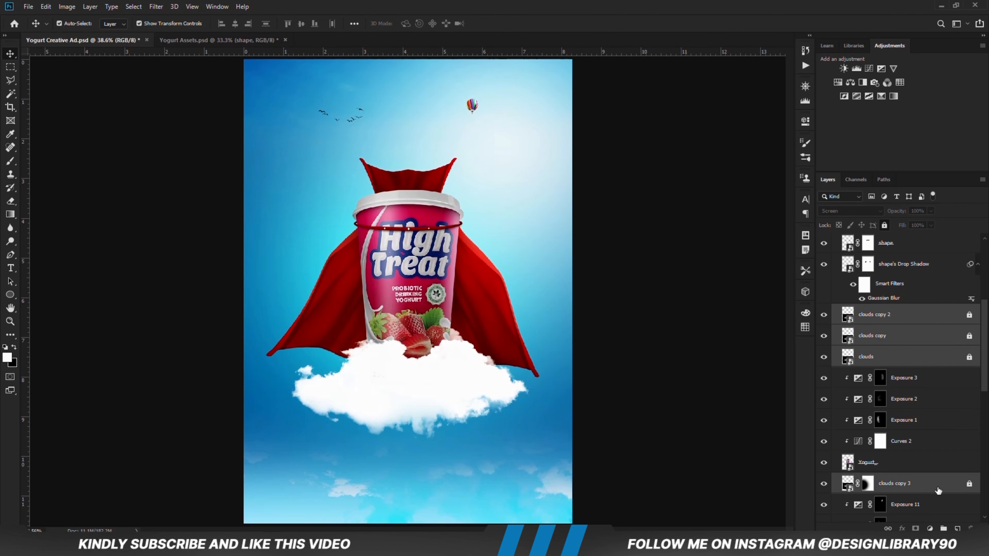
click(884, 226)
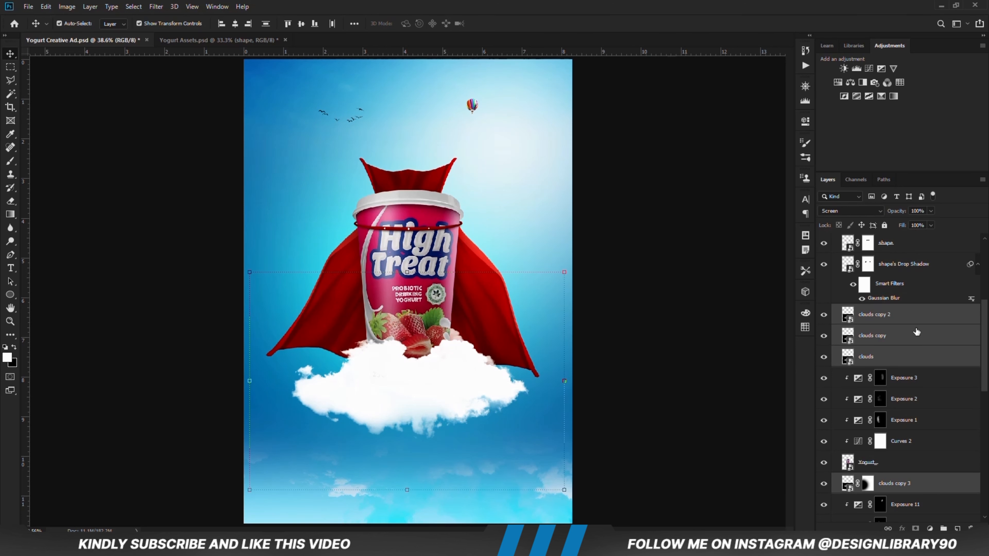
key(Delete)
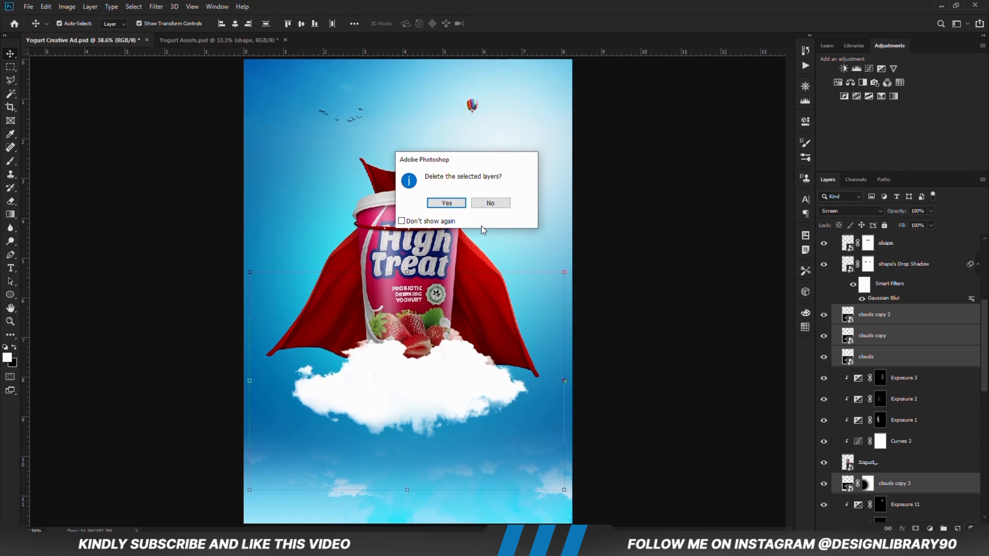
click(459, 204)
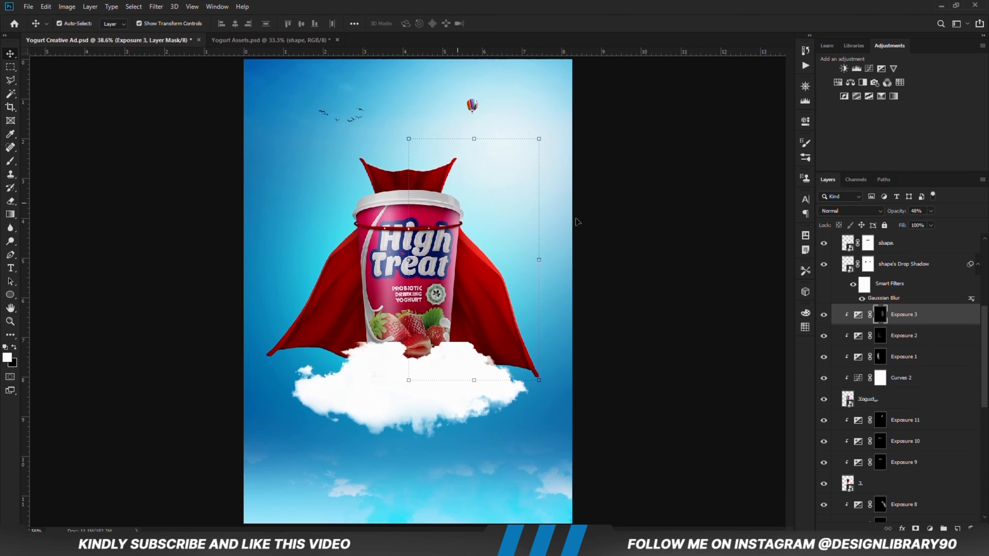
- Collapse Group 1 copy and convert it to a Smart Object
scroll(985, 321, up, 5)
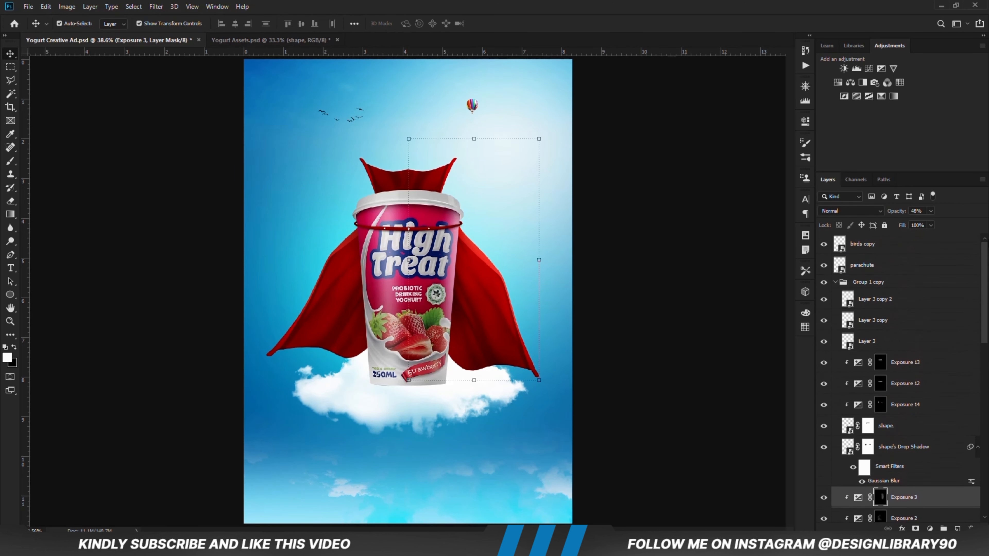
click(834, 282)
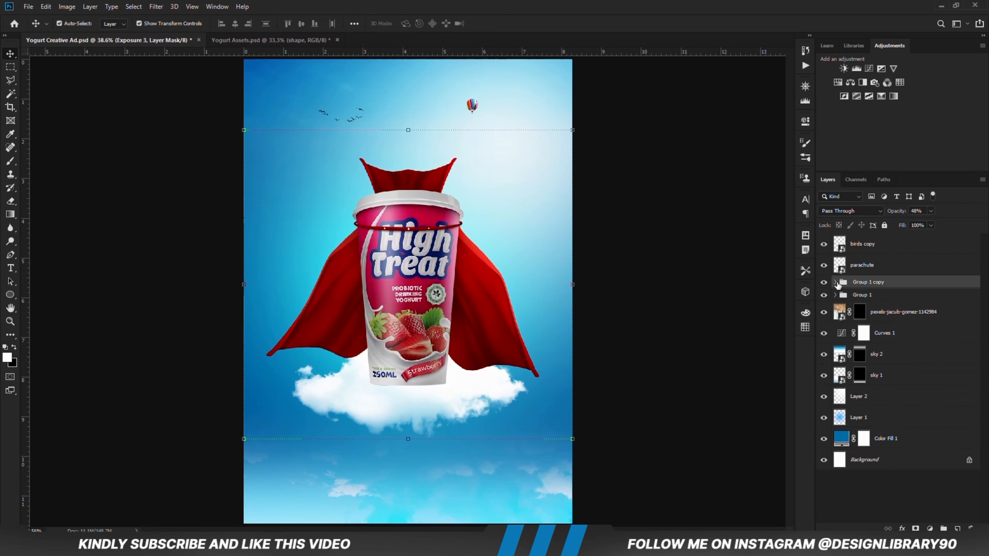
click(869, 277)
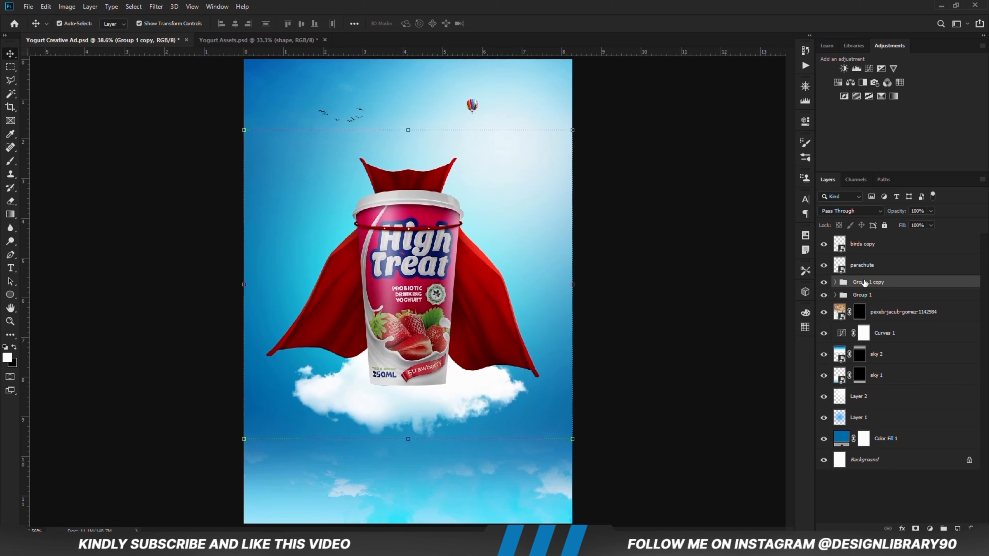
right_click(873, 282)
click(907, 270)
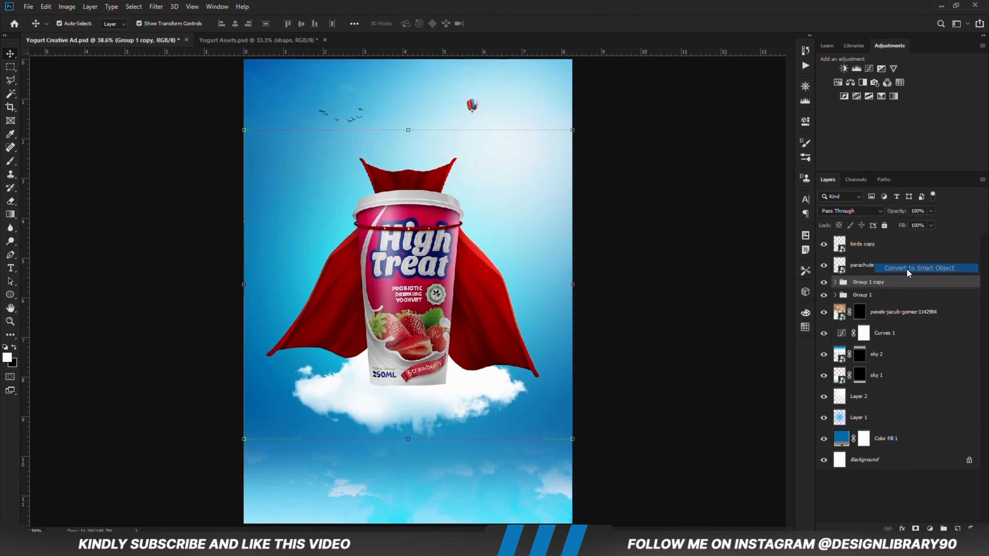
- Scale the Group 1 copy Smart Object down to a small caped cup and place it left of the main cup
key(ctrl+t)
drag(573, 63, 386, 327)
drag(314, 415, 308, 196)
key(Return)
right_click(866, 286)
click(747, 204)
drag(363, 245, 284, 200)
- Duplicate the small caped cup and place the copy in the bright sky right of the main cup, below the balloon
drag(251, 218, 510, 111)
key(Return)
key(Return)
key(ctrl+j)
key(ctrl+t)
key(Return)
click(621, 193)
key(ctrl+minus)
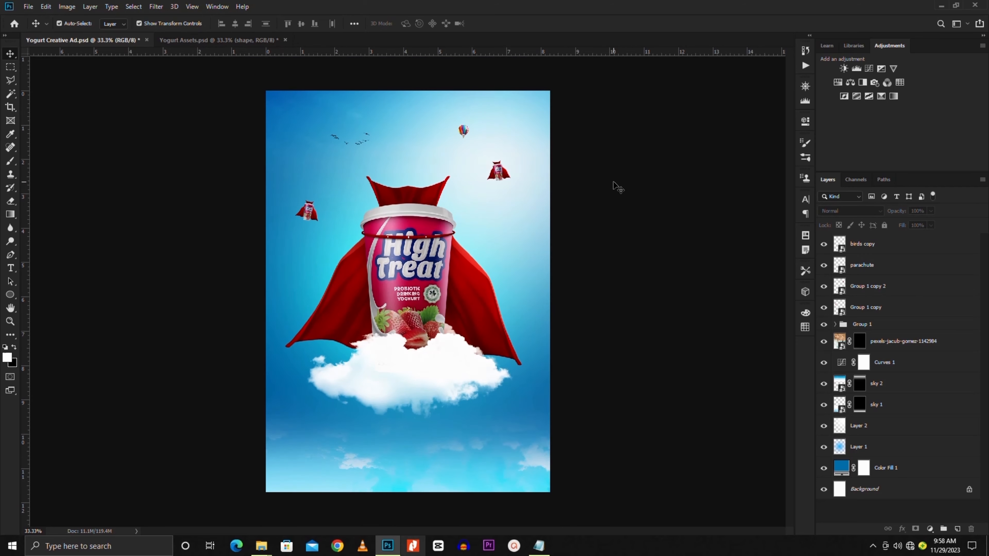
- Fine-tune the positions of both small caped cups and scale the left one down to 20.01%
drag(308, 213, 303, 217)
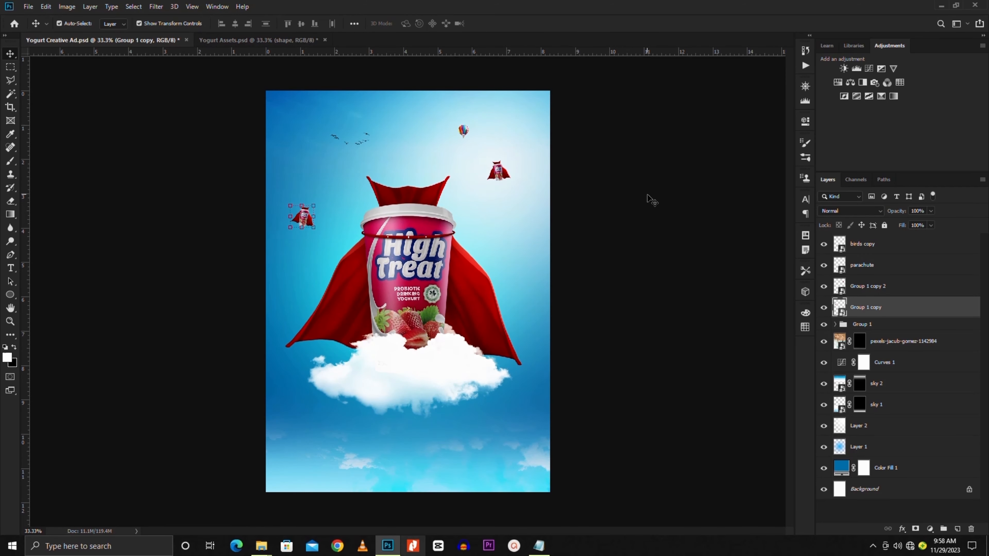
click(650, 205)
key(ctrl+plus)
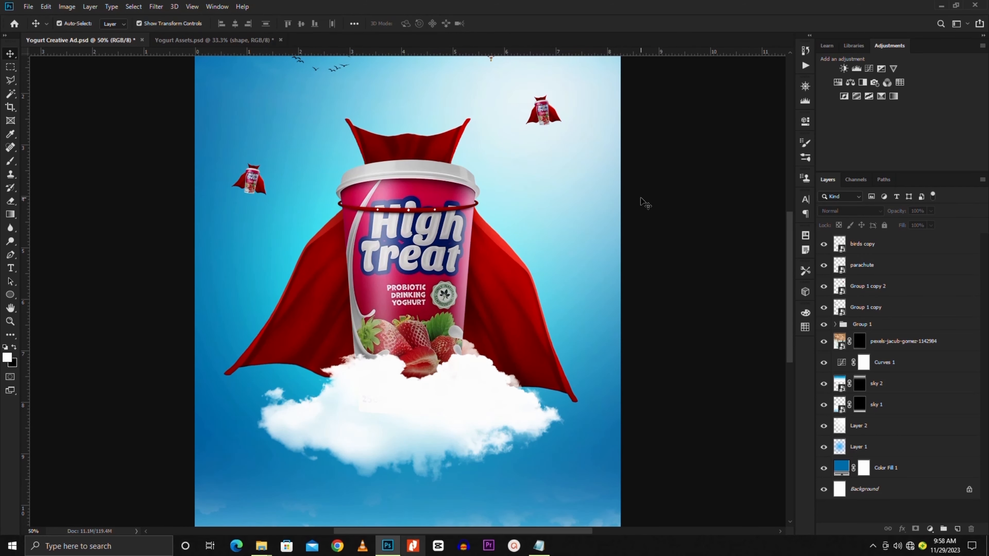
drag(542, 118, 543, 110)
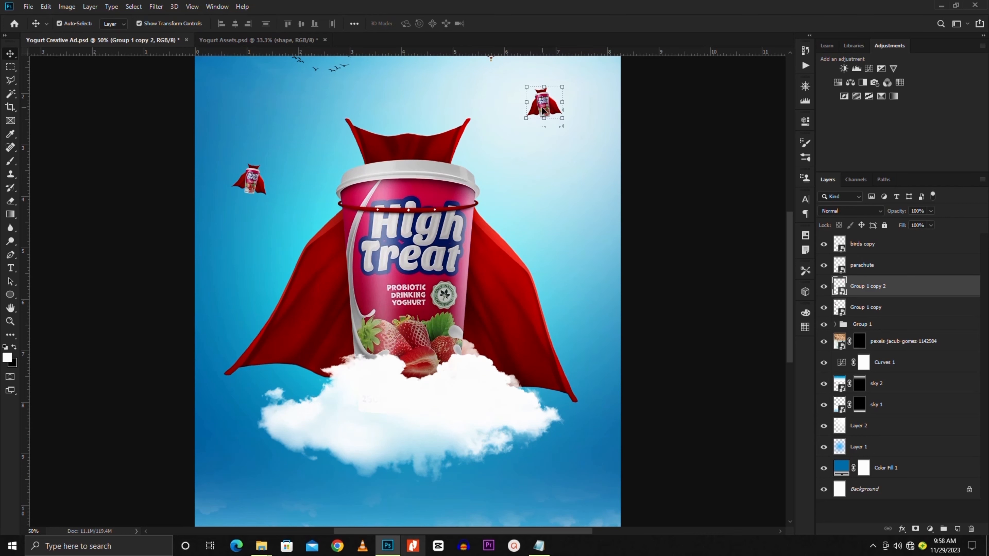
click(249, 182)
drag(266, 195, 262, 189)
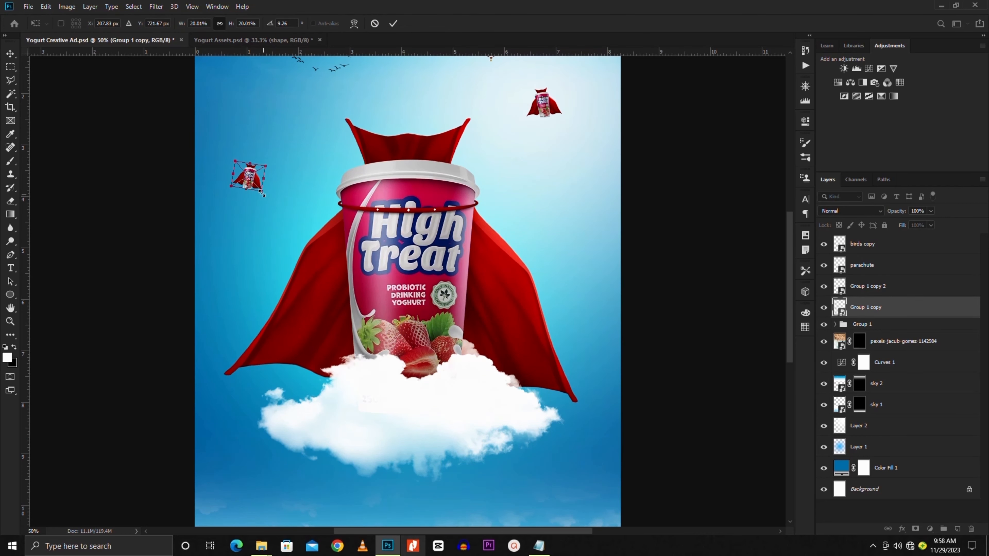
key(Return)
click(633, 221)
key(ctrl+minus)
key(ctrl+minus)
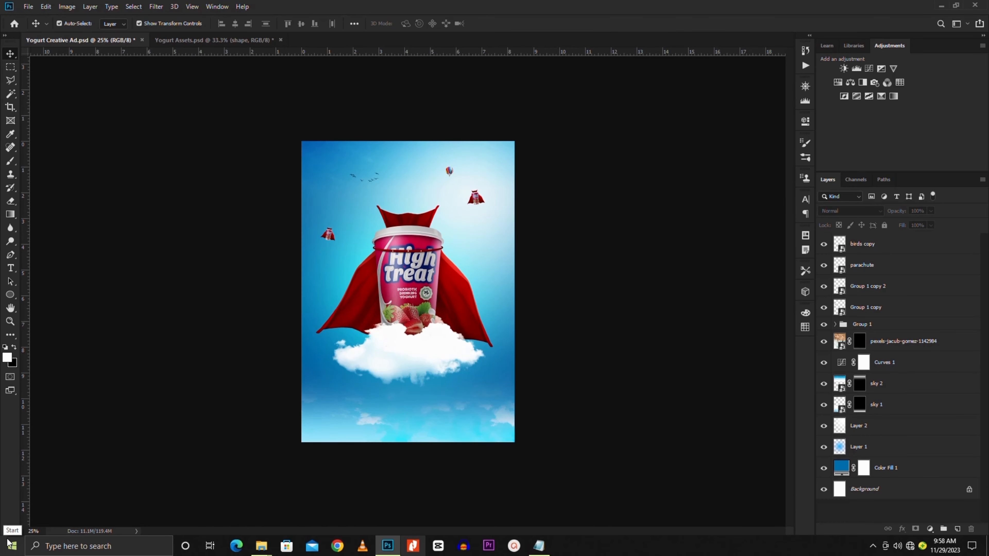
- Bring the sun rays image from Yogurt Assets.psd into the ad and convert it to a Smart Object
click(187, 41)
key(Return)
drag(429, 333, 397, 186)
right_click(913, 243)
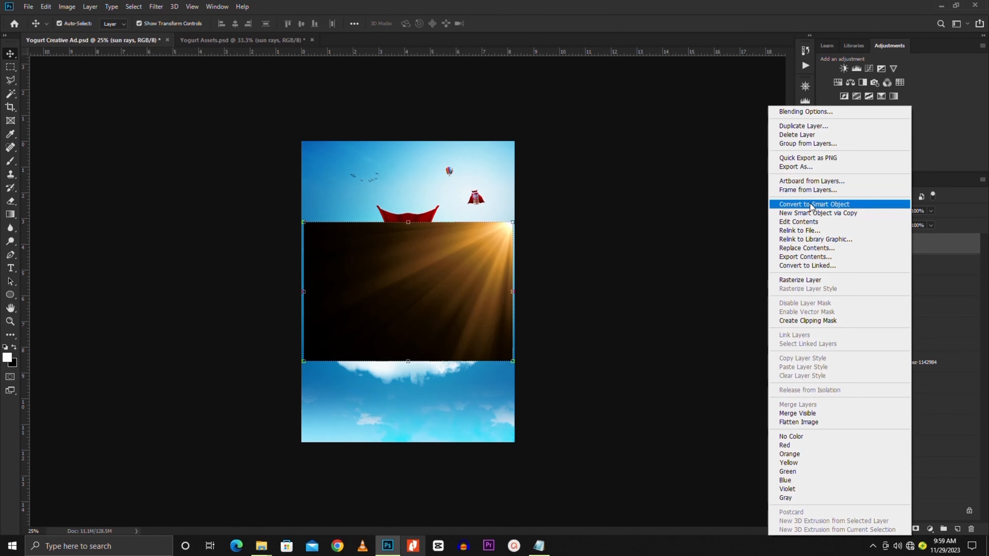
click(813, 206)
- Enlarge the sun rays layer over the poster's upper part and set its blend mode to Screen
drag(408, 222, 408, 192)
drag(416, 261, 401, 210)
key(Return)
click(869, 208)
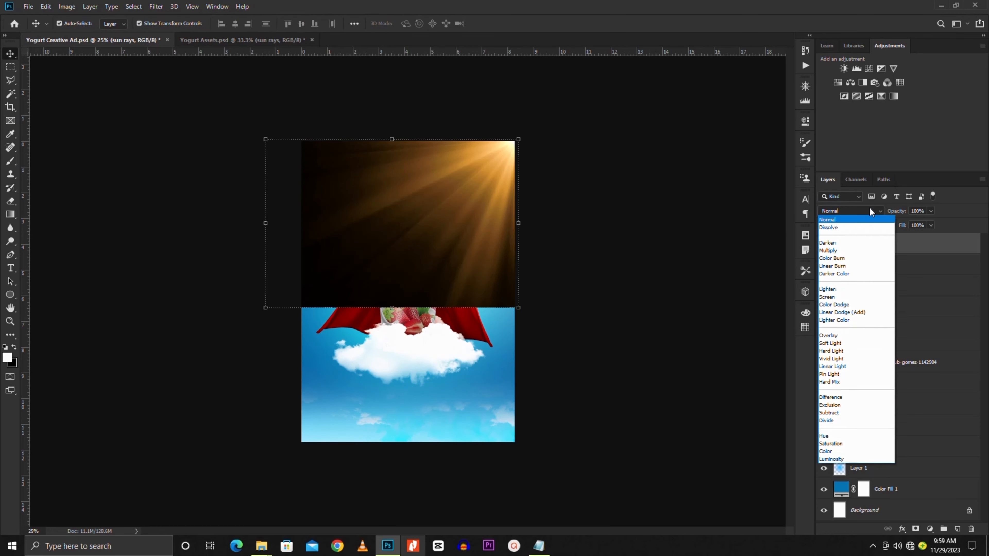
click(866, 296)
- Add a Levels adjustment clipped to the sun rays layer with the black input level at 31
click(930, 528)
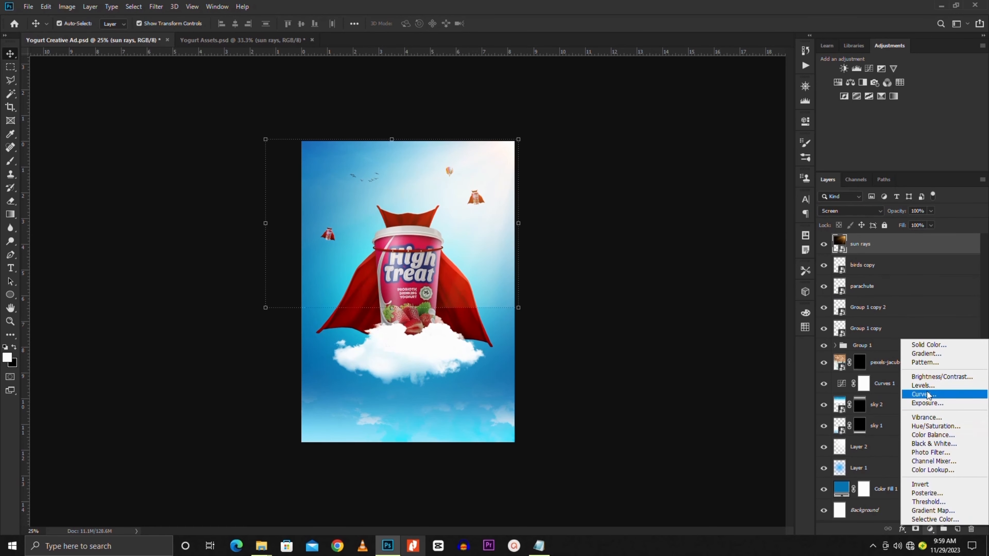
click(937, 380)
drag(669, 225, 682, 228)
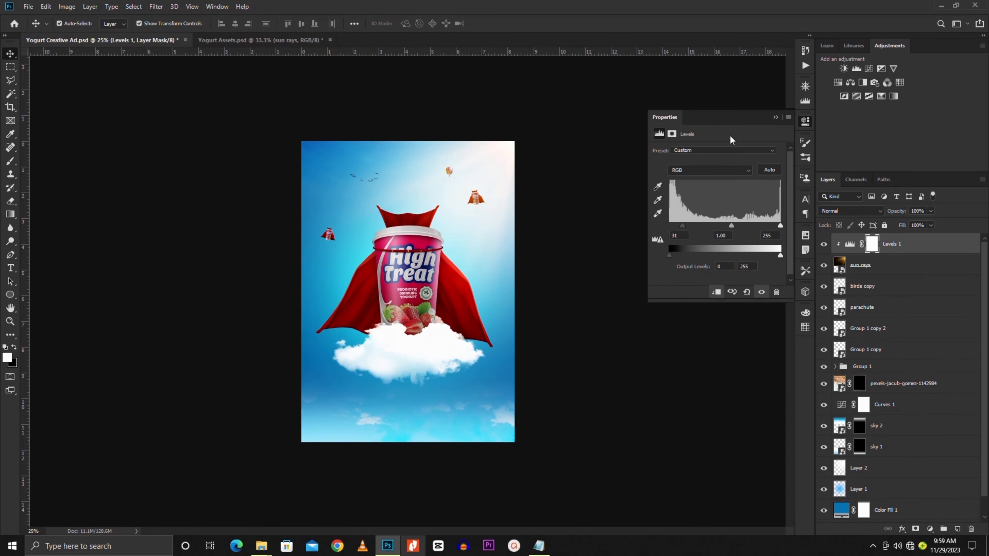
- Add a layer mask to sun rays and fade the rays' lower part by painting black with a soft 700 px brush
click(907, 271)
click(915, 528)
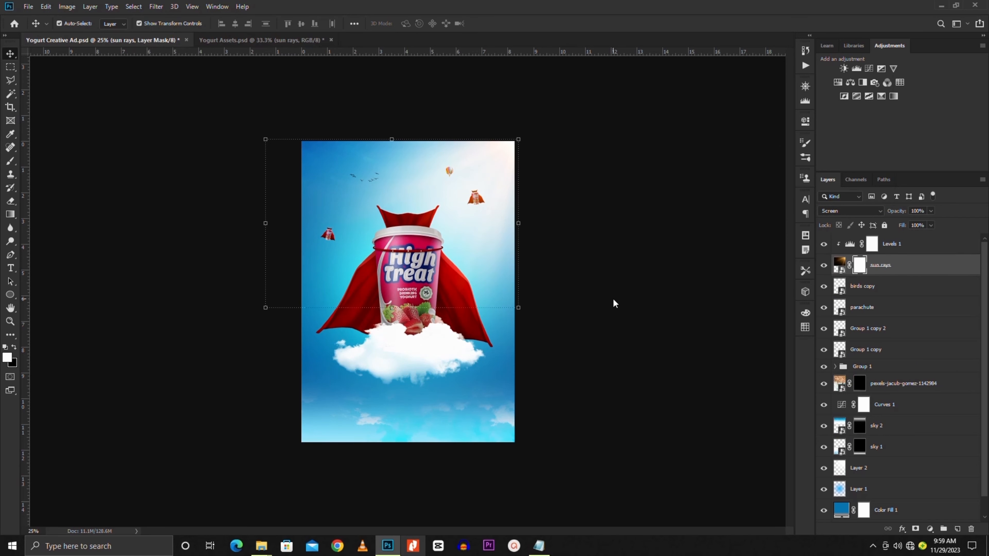
key(b)
key(bracketright)
key(bracketright)
key(bracketright)
key(bracketright)
key(bracketright)
key(bracketright)
key(bracketright)
key(bracketright)
key(bracketright)
key(bracketright)
click(14, 347)
drag(315, 297, 507, 280)
- Fade the left side of the sun rays by painting black on the mask at 65% brush opacity
click(237, 24)
drag(237, 38, 244, 38)
mouse_move(323, 218)
mouse_down()
mouse_move(368, 314)
mouse_move(428, 319)
mouse_move(267, 268)
mouse_up()
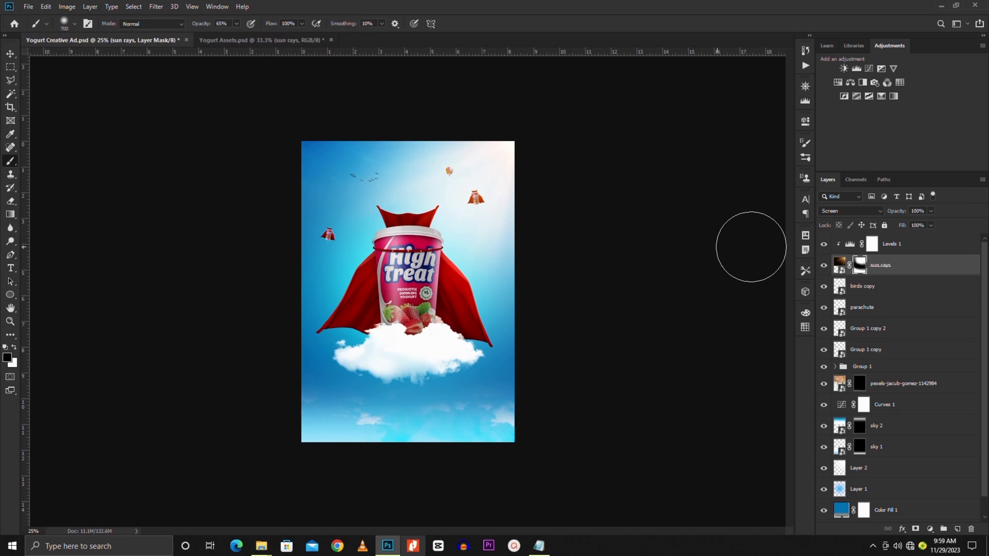
- Toggle the sun rays layer off and on to compare the poster with and without the light
click(824, 265)
click(823, 266)
click(11, 53)
click(118, 304)
key(ctrl+plus)
key(ctrl+plus)
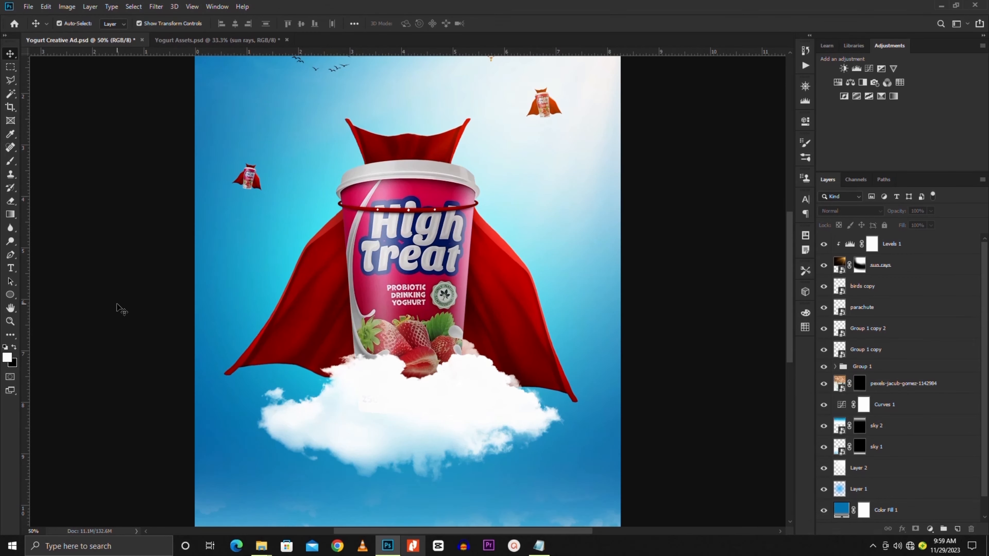
- Stamp all visible layers into a new merged layer on top and convert it to a Smart Object
key(ctrl+alt+shift+e)
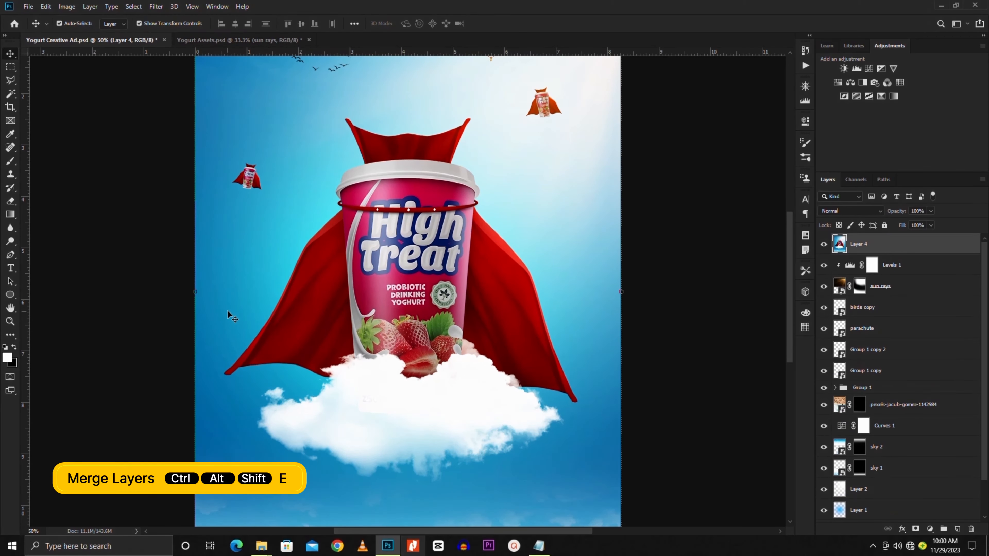
right_click(879, 245)
click(777, 241)
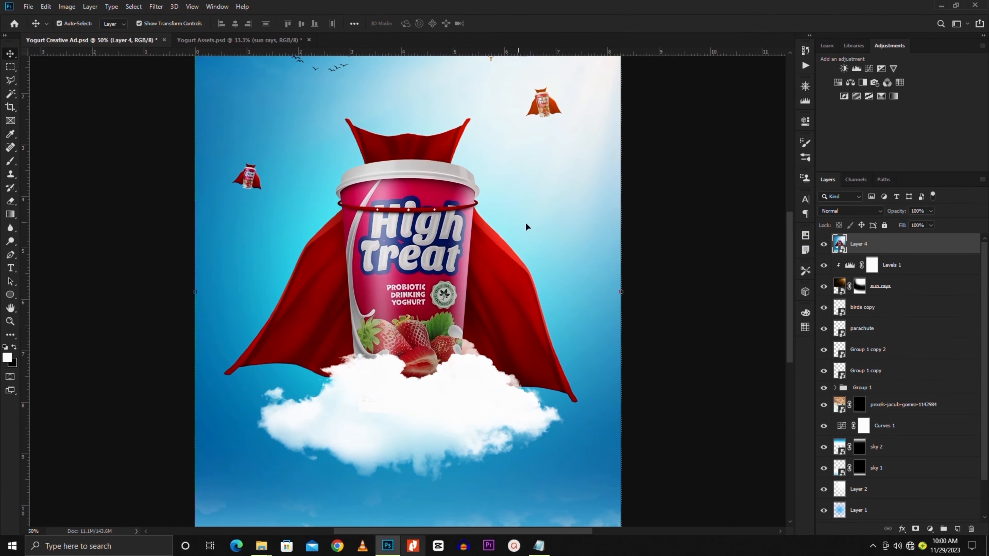
- In the Camera Raw Filter, set Exposure +0.15, Contrast +9, Highlights +12, Shadows -18, Whites +10, Blacks -12, Texture +12 and raise Clarity slightly
click(156, 6)
click(191, 69)
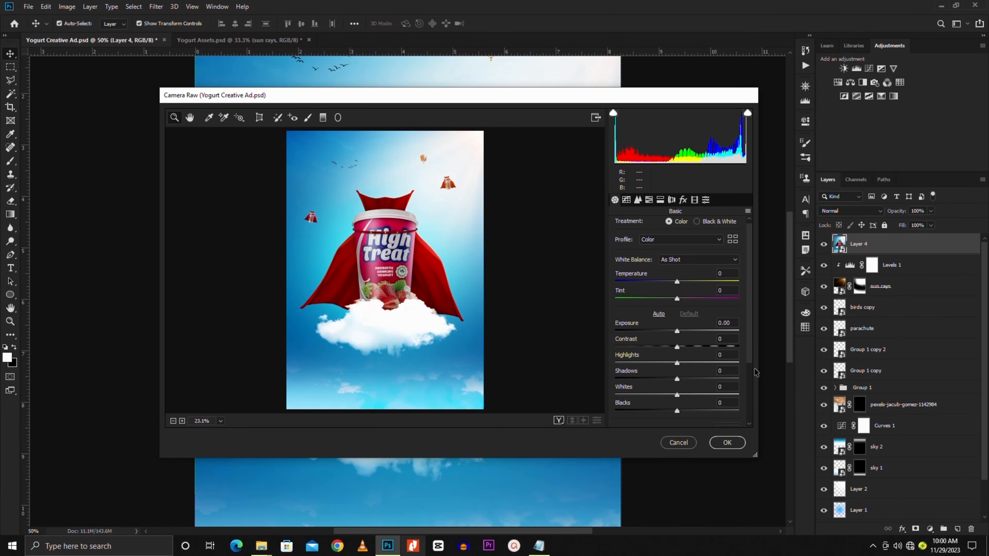
scroll(678, 311, down, 3)
drag(677, 249, 681, 372)
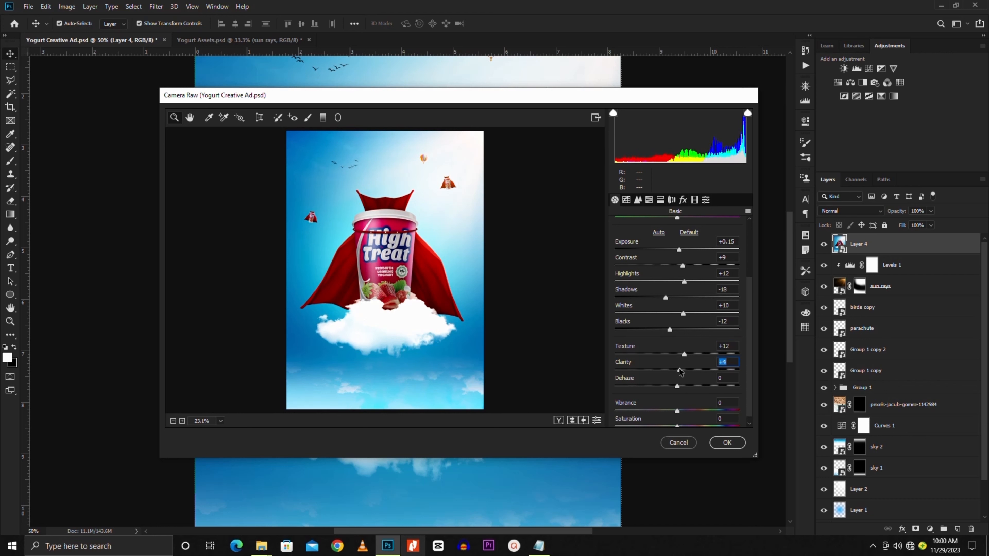
- Apply the Heavy sharpening and Light vignetting presets and accept the Camera Raw Filter
click(706, 200)
scroll(709, 328, down, 3)
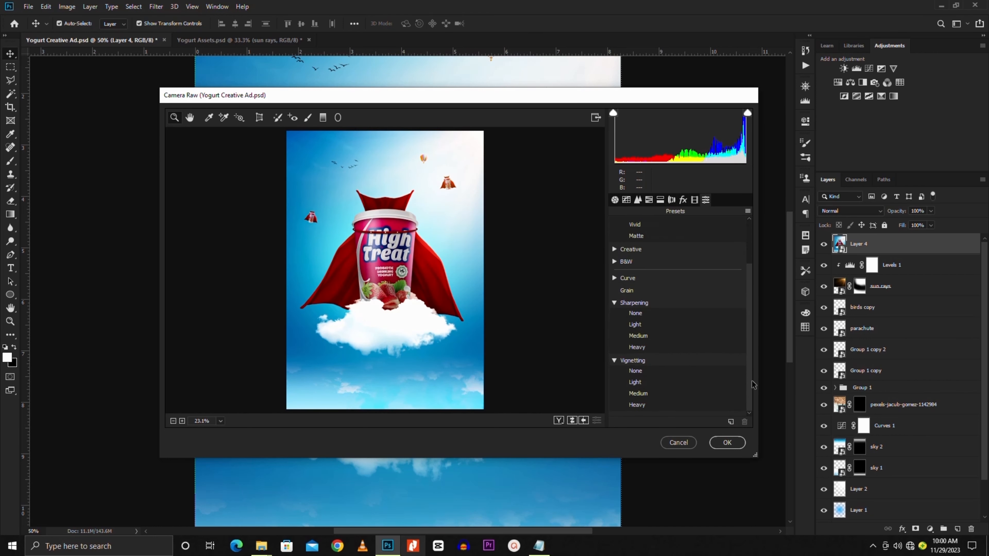
click(640, 346)
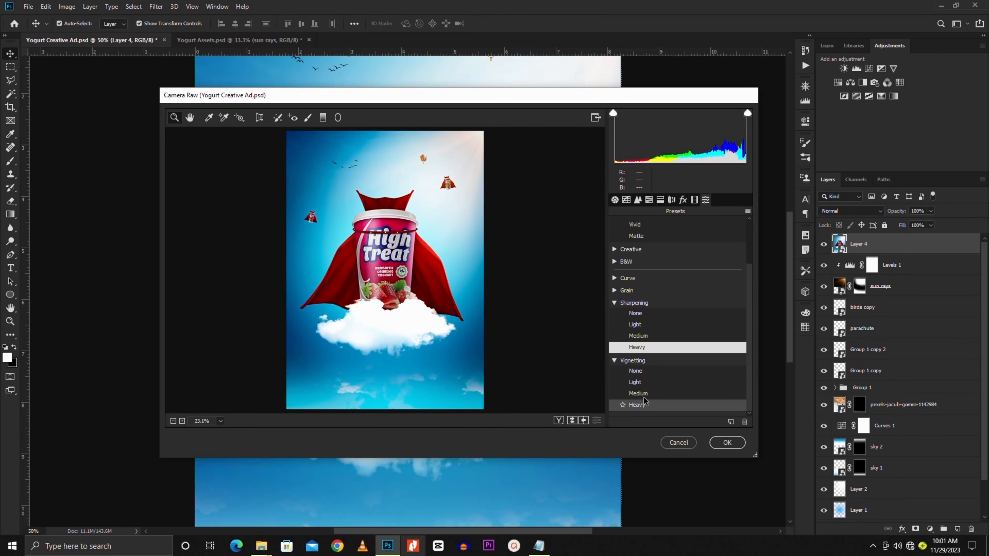
click(647, 384)
click(727, 442)
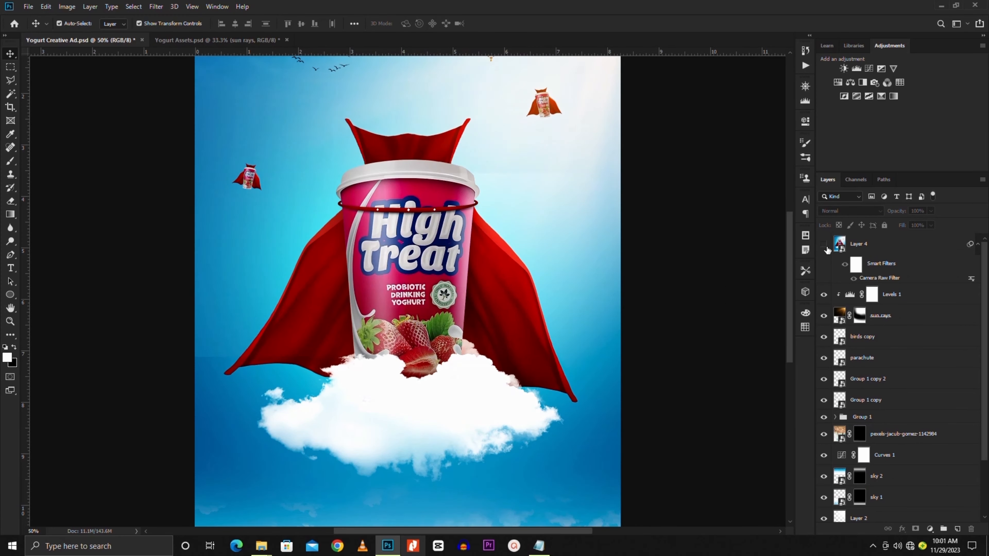
- Show the filtered Layer 4 again and inspect the whole poster fitted to the window
click(823, 244)
key(ctrl+minus)
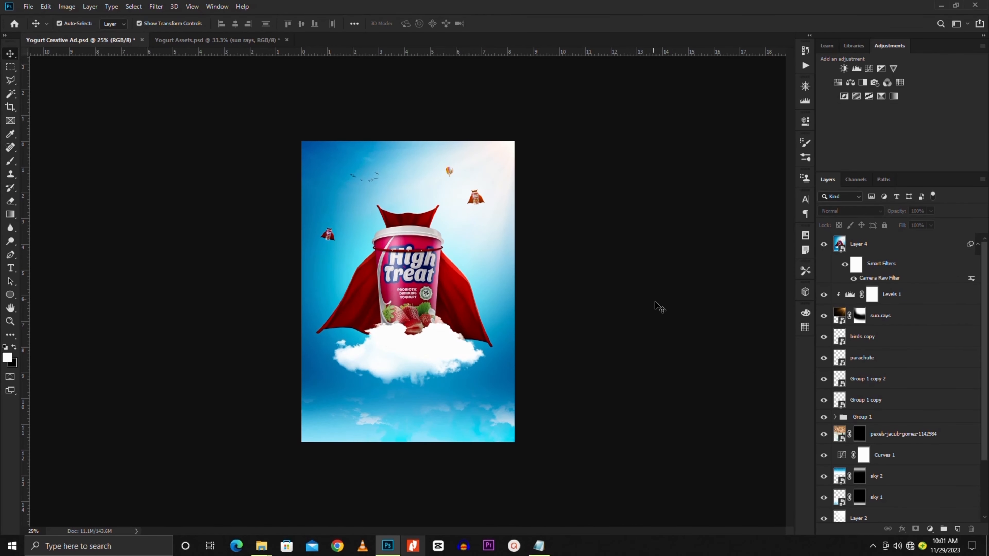
key(ctrl+plus)
key(ctrl+0)
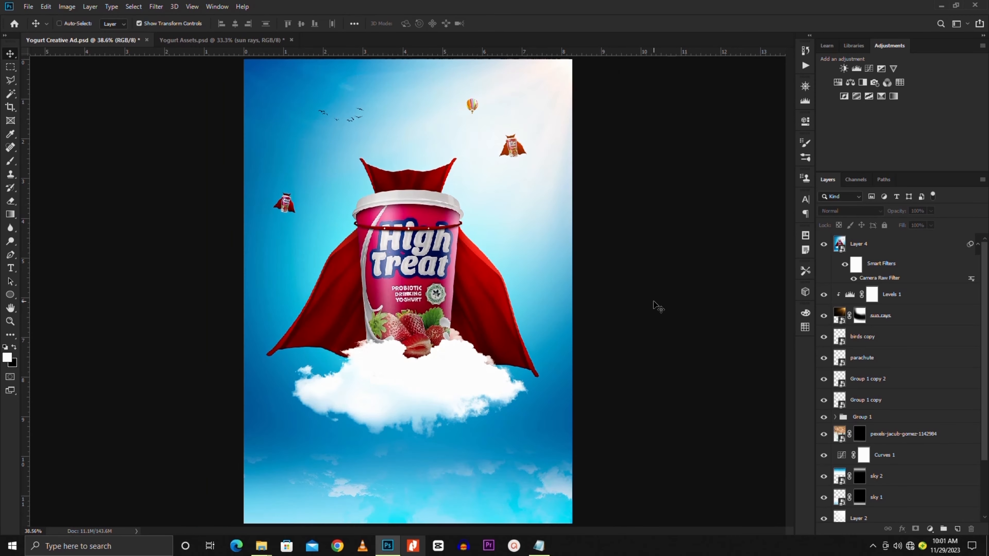